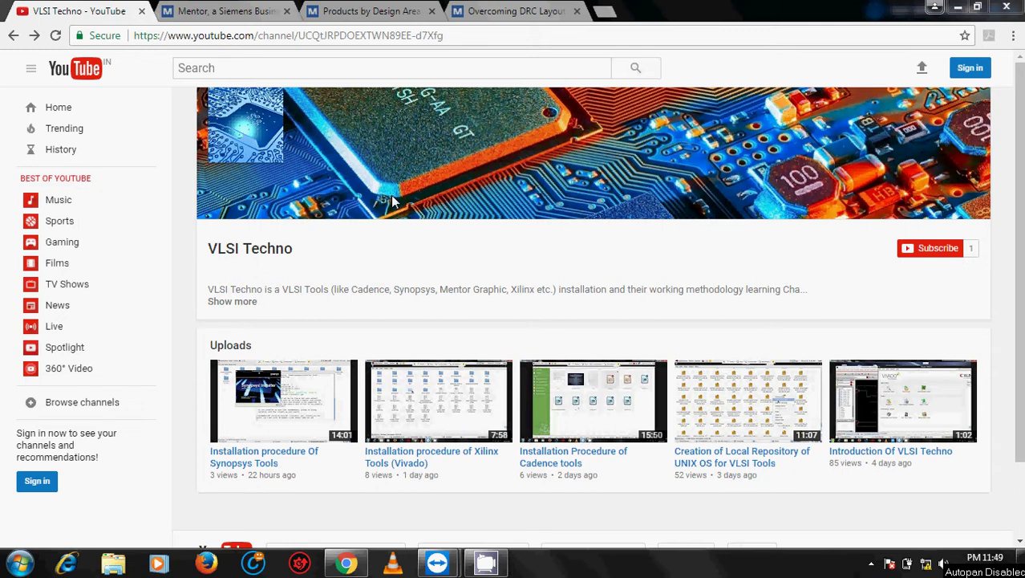
- Show the sign-in form on the Mentor website, and switch to the Root remote session in TeamViewer
click(261, 10)
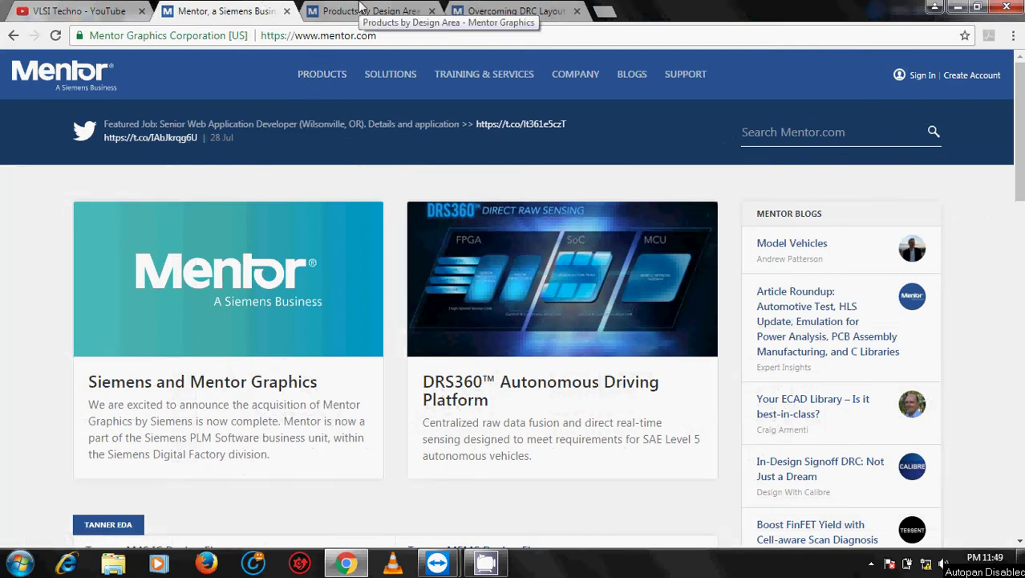
click(922, 80)
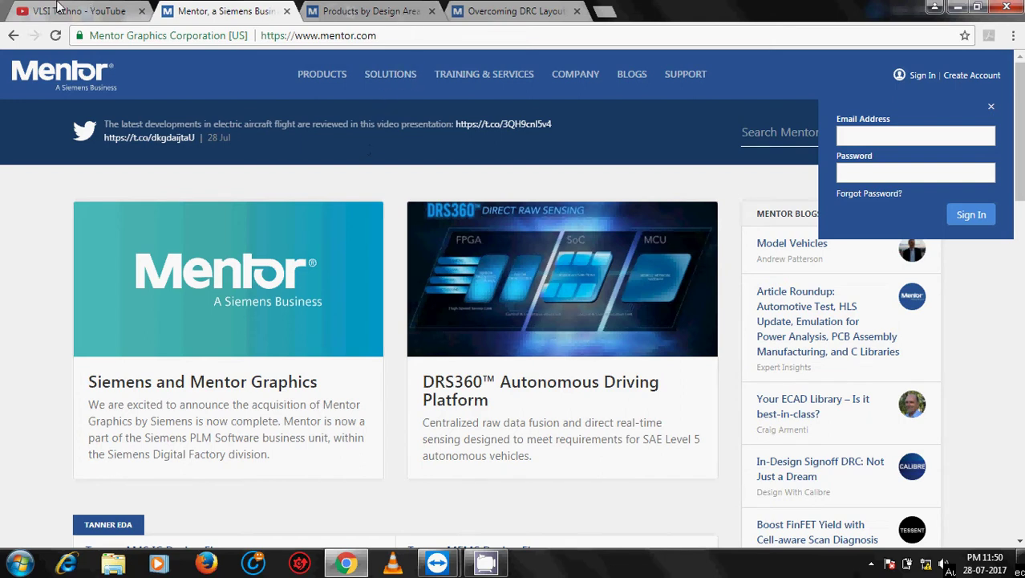
mouse_move(443, 565)
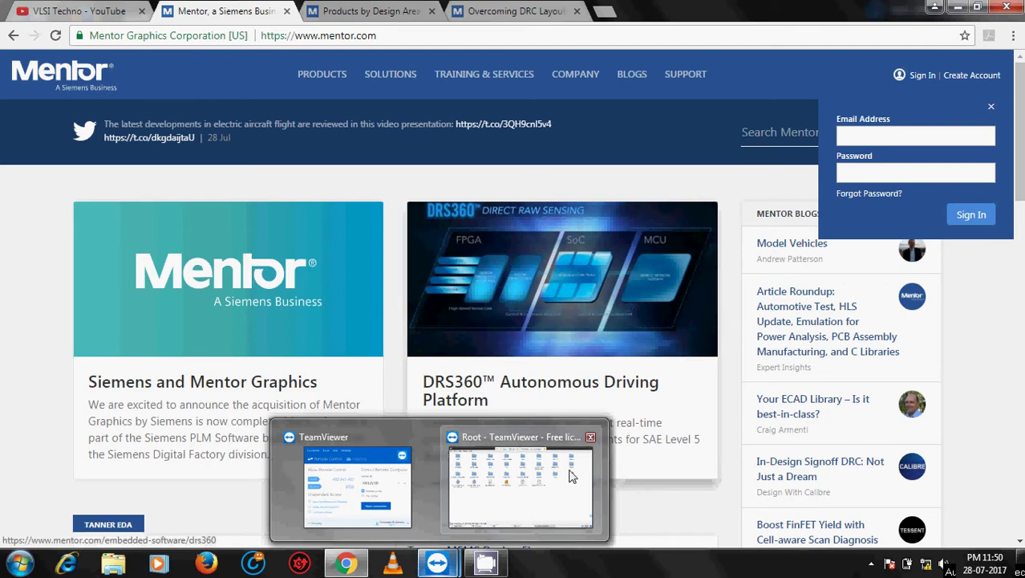
click(534, 480)
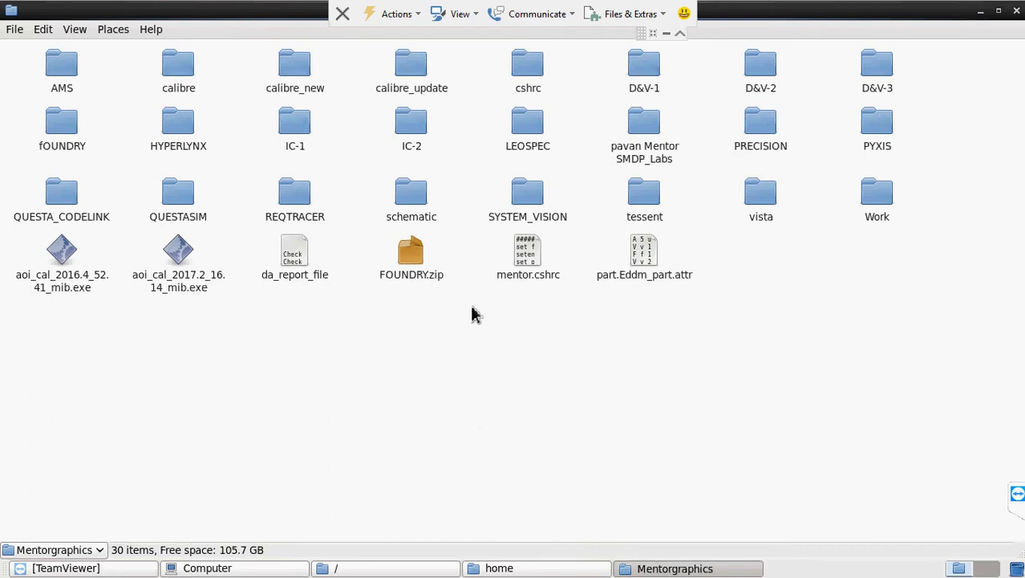
- Examine the contents of the D&V-1, D&V-2 and D&V-3 folders in Mentorgraphics, closing each window after viewing
double_click(657, 73)
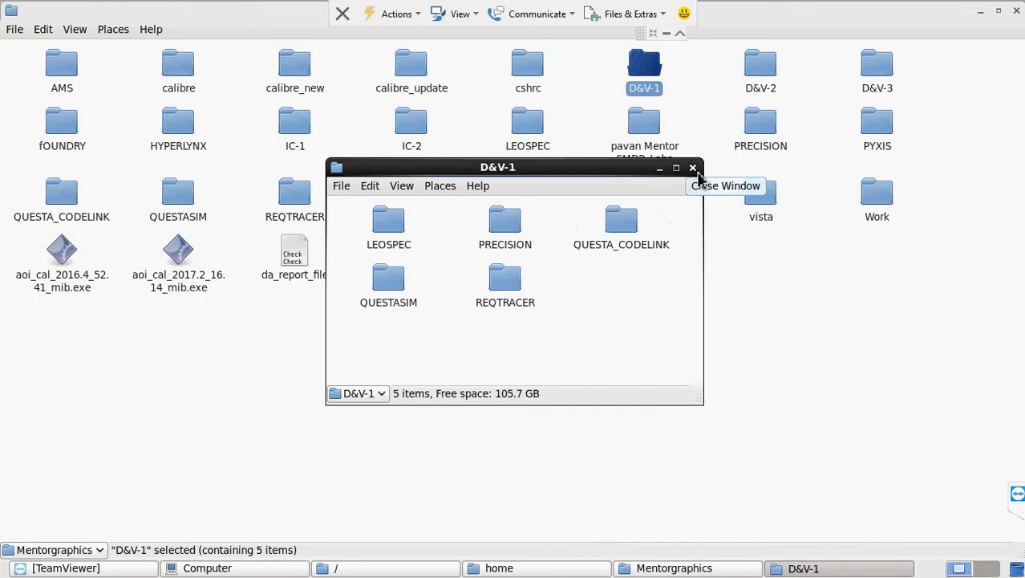
click(694, 170)
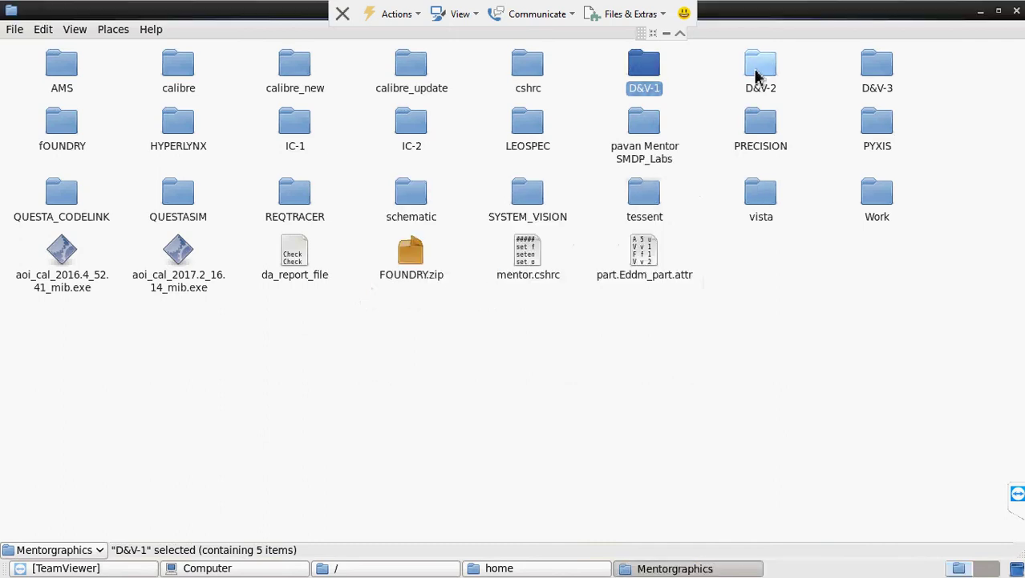
double_click(757, 71)
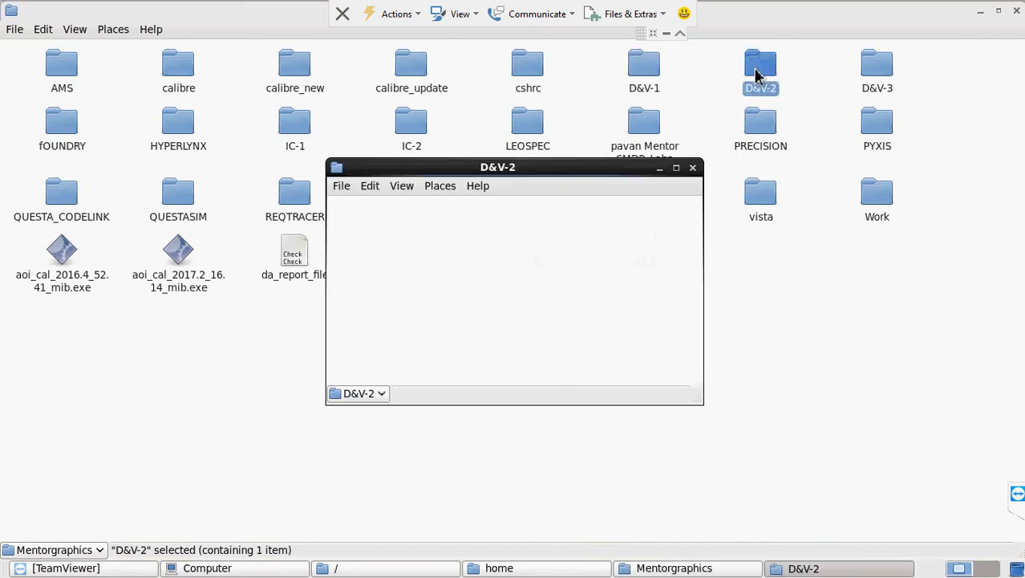
click(693, 168)
click(868, 71)
double_click(869, 71)
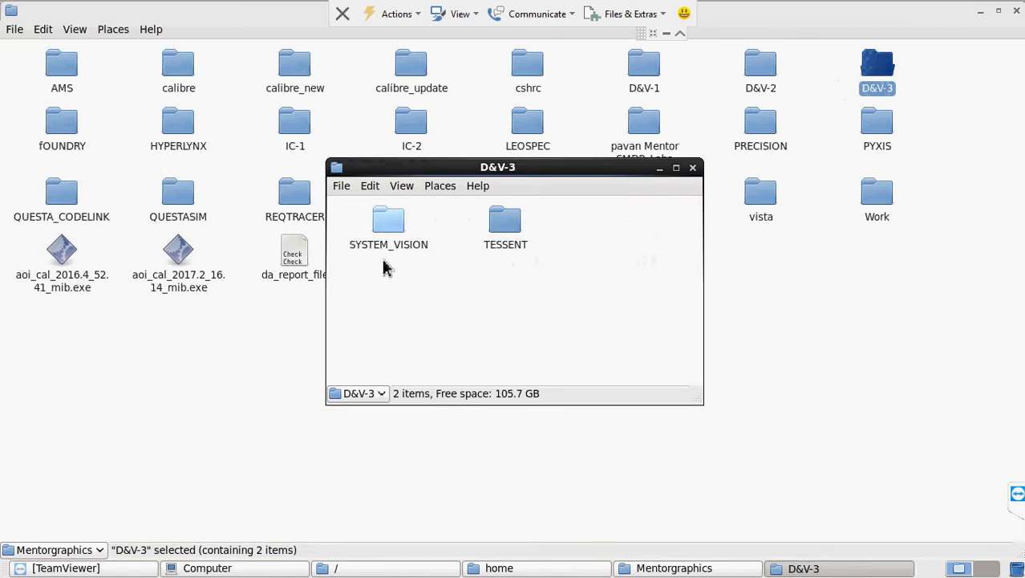
click(693, 167)
- Examine which tool packages the IC-1 and IC-2 folders contain, closing each folder window after viewing
double_click(297, 125)
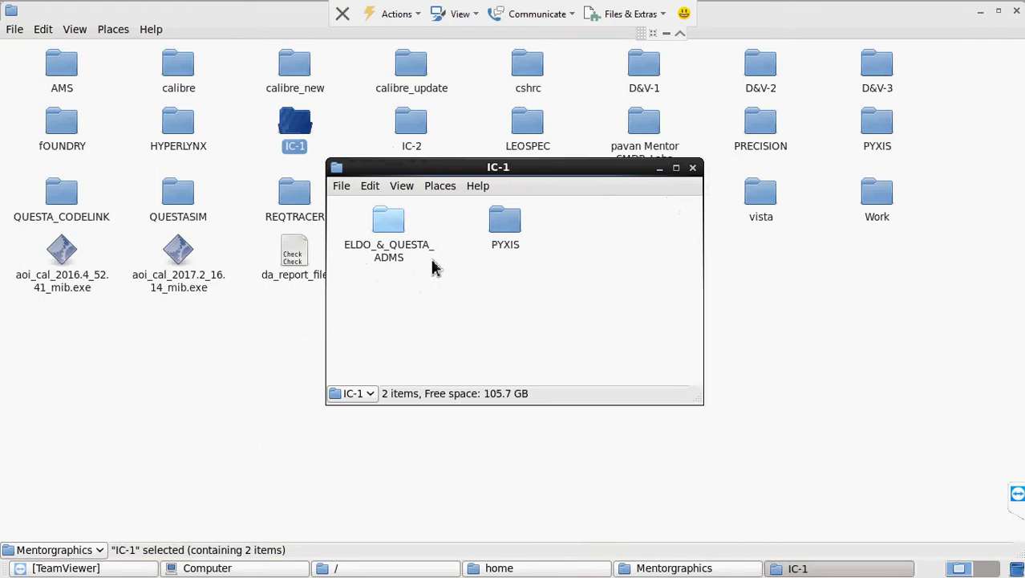
click(693, 168)
double_click(411, 122)
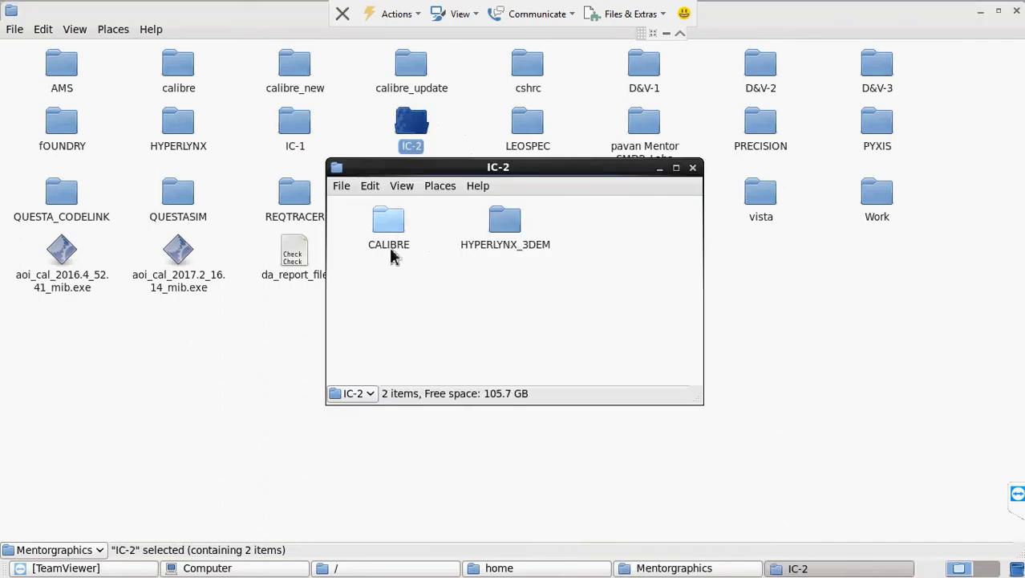
click(693, 167)
click(686, 375)
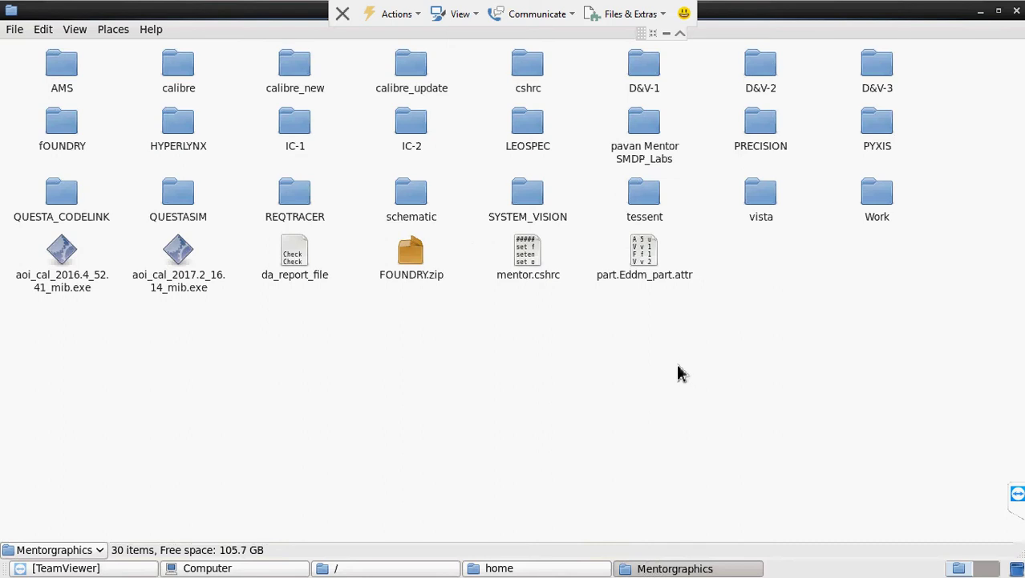
- Create a new folder named mentor_graphic in the home directory
click(515, 570)
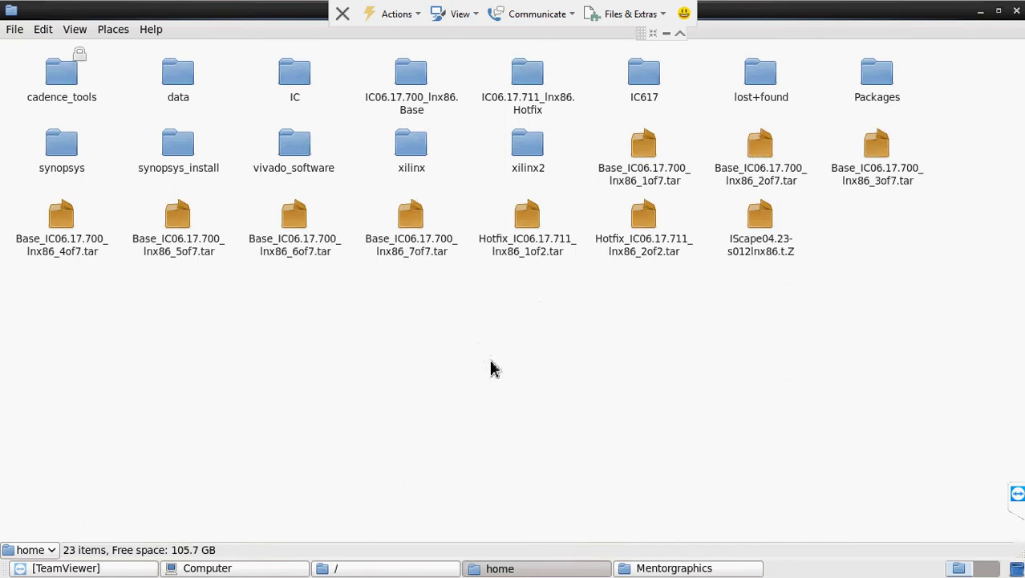
right_click(455, 344)
mouse_move(505, 361)
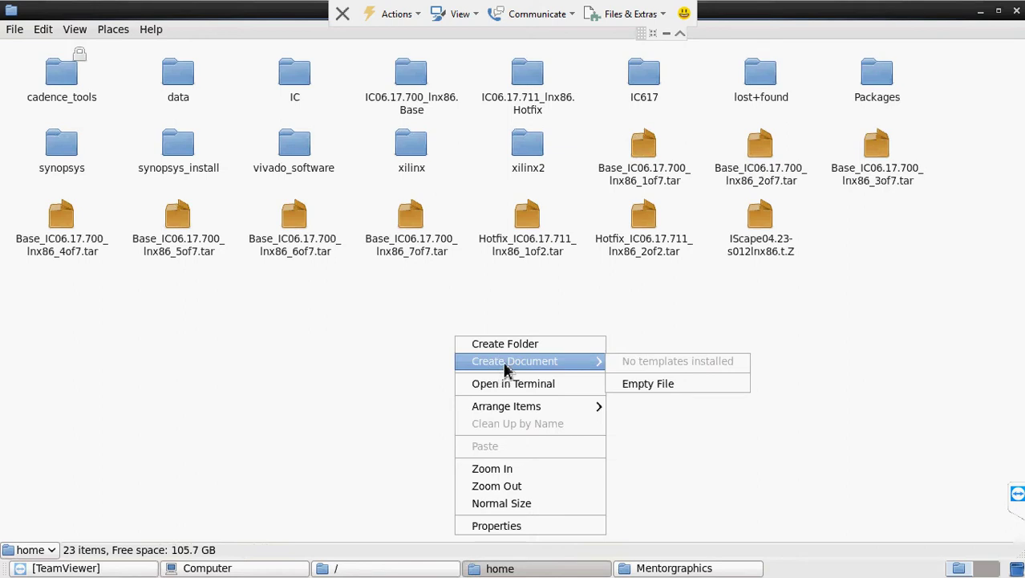
click(504, 344)
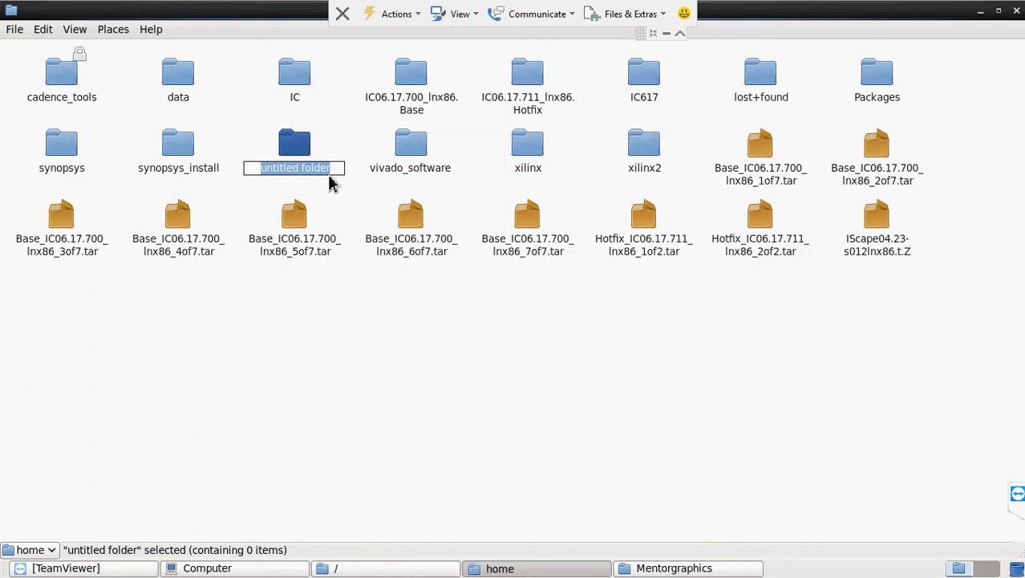
text(m)
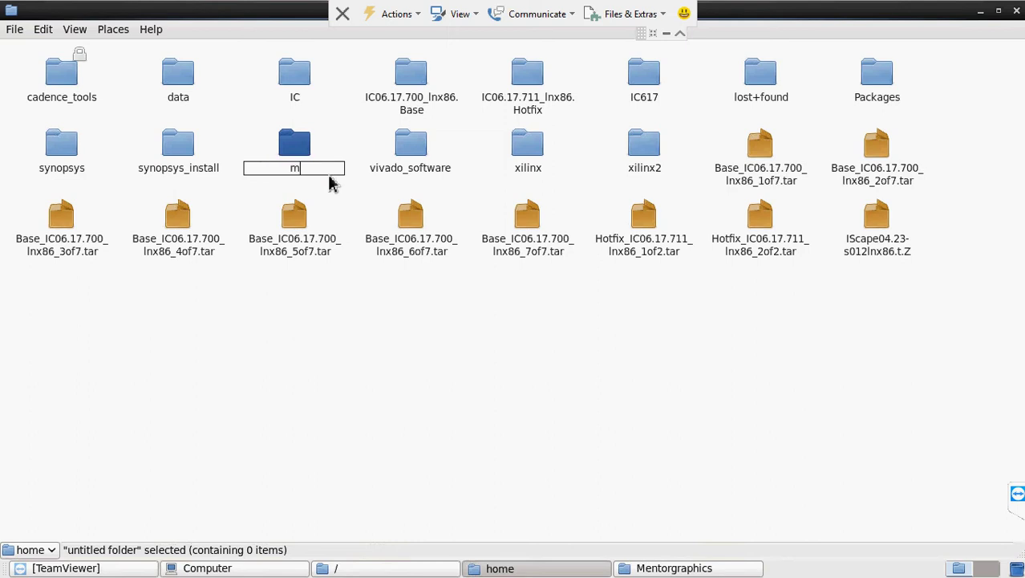
text(entor)
key(BackSpace)
text(_graphic)
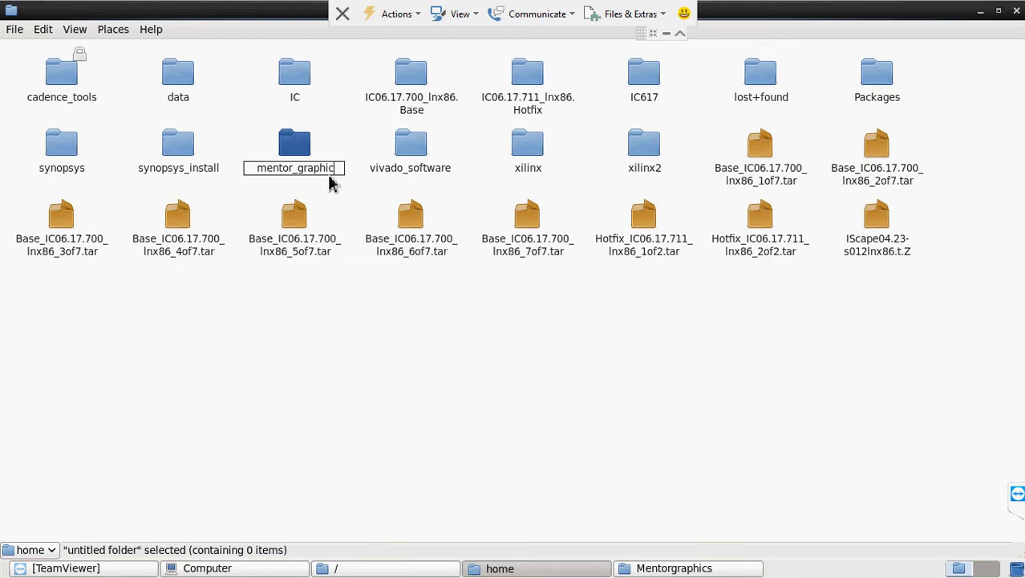
click(342, 345)
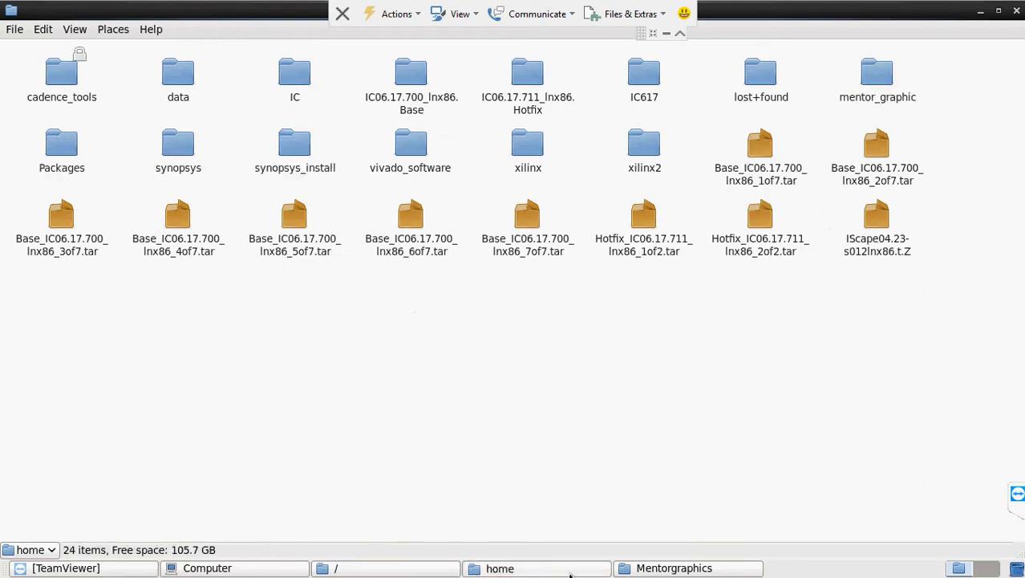
- Open a terminal in the ams_16_1.aol folder inside Mentorgraphics/IC-1/ELDO_&_QUESTA_ADMS
click(674, 570)
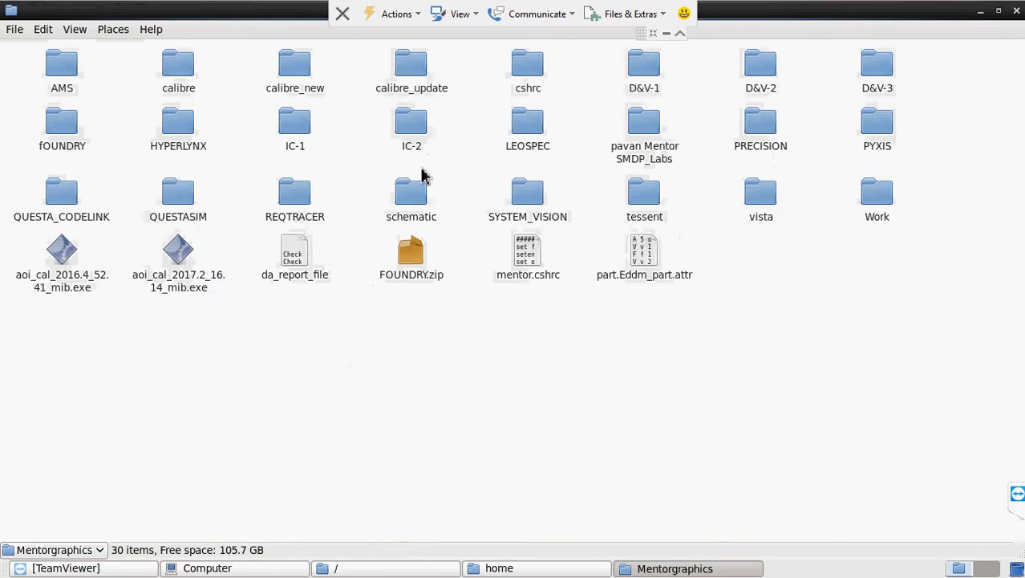
double_click(296, 128)
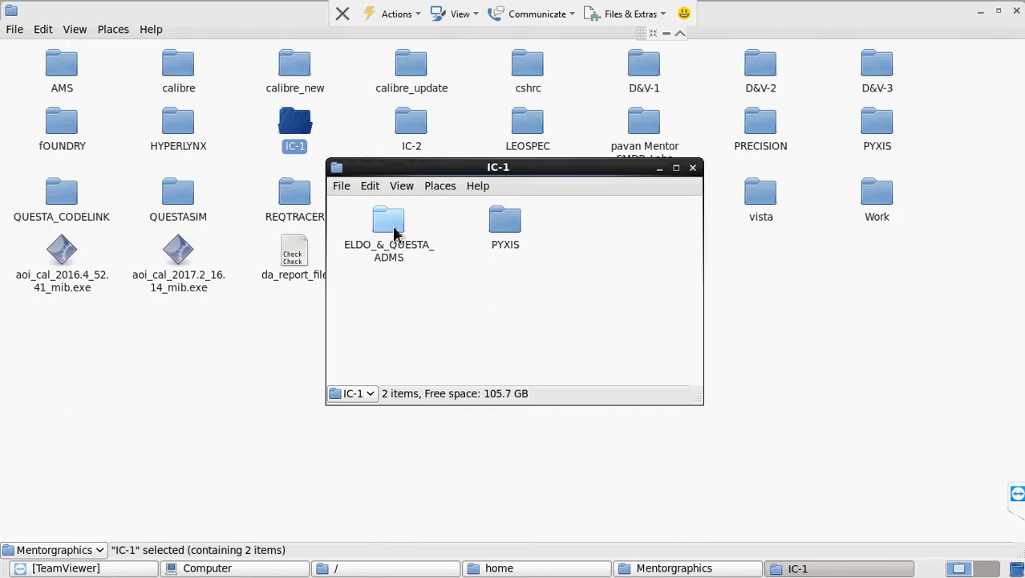
double_click(390, 225)
double_click(396, 231)
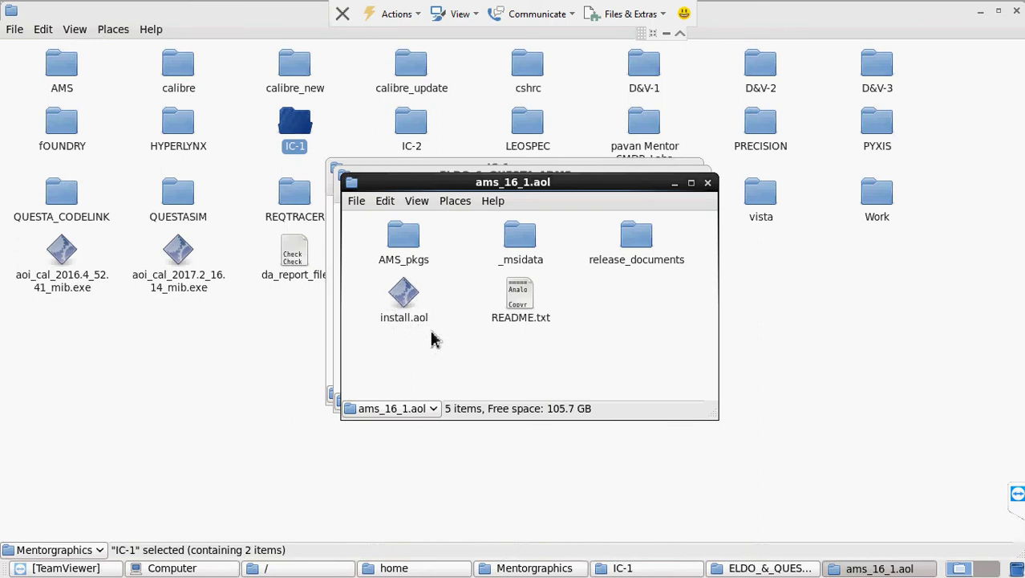
right_click(596, 330)
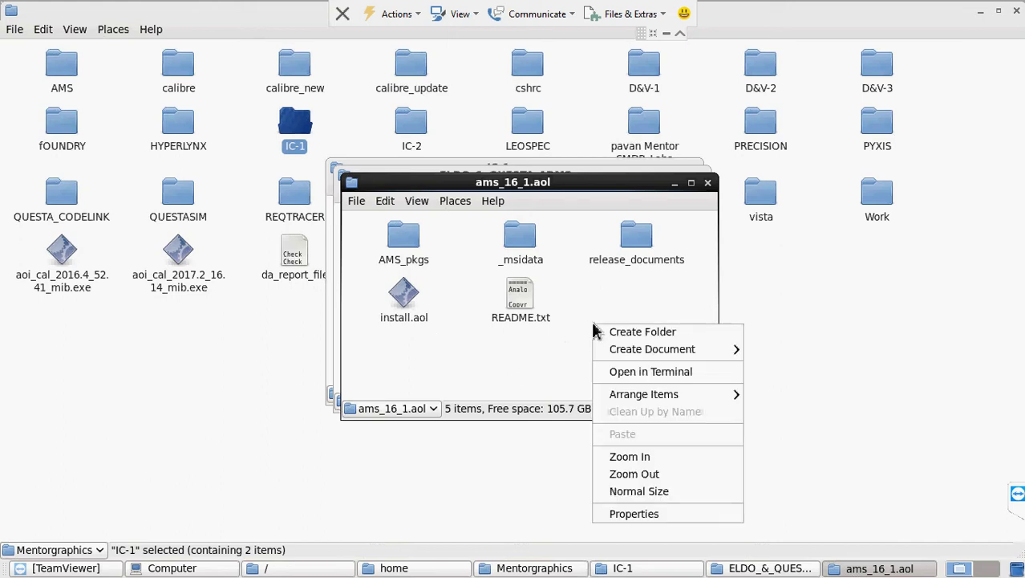
click(630, 375)
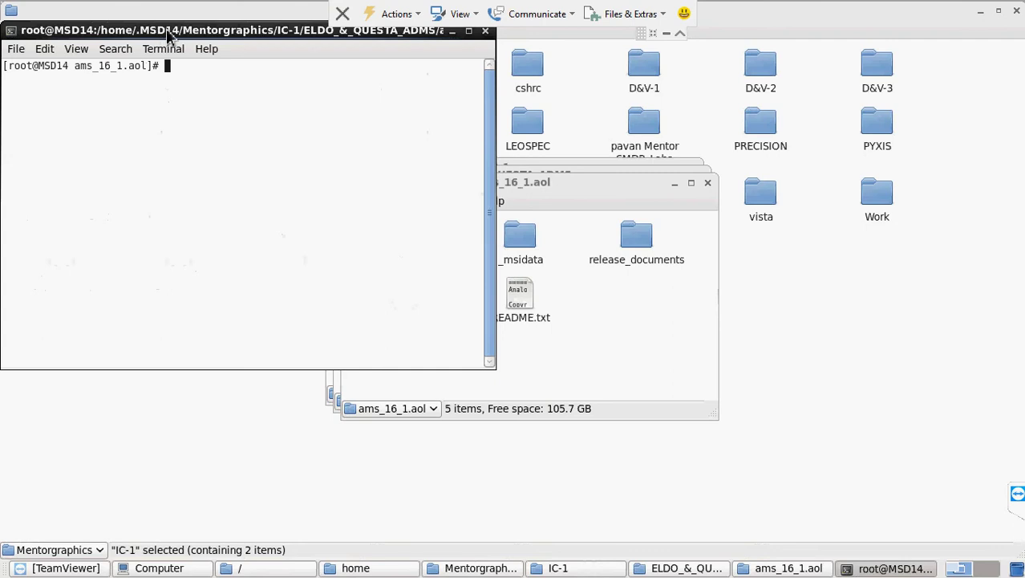
- Move the terminal window toward the middle of the desktop and enlarge its text by one zoom level
drag(353, 64, 619, 119)
click(337, 137)
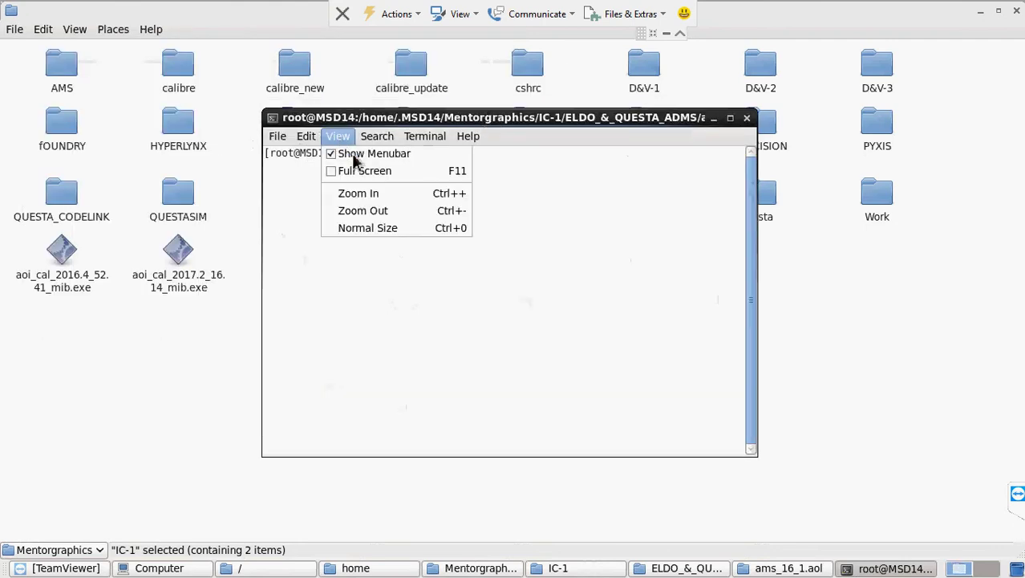
click(375, 211)
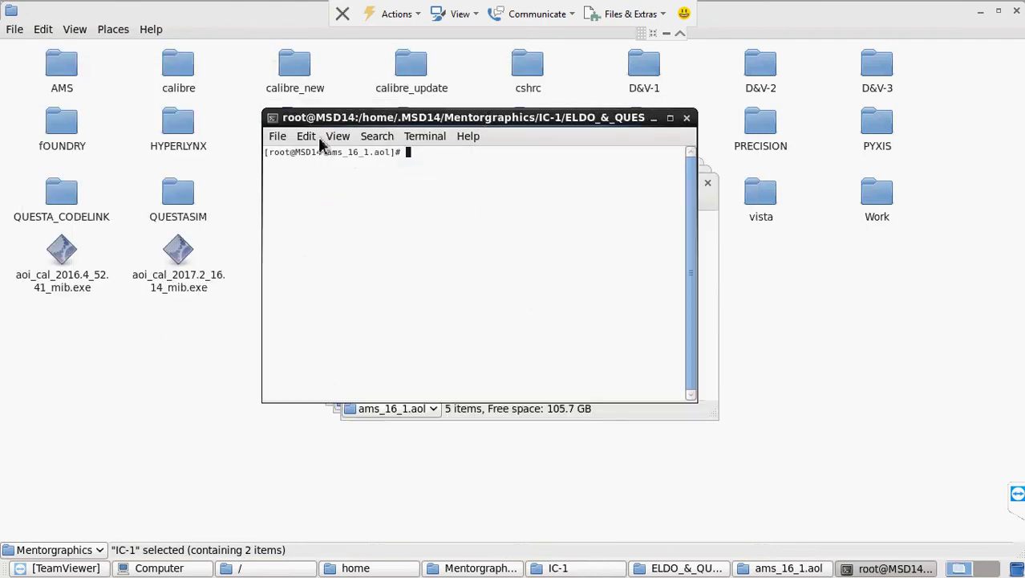
click(336, 137)
click(357, 192)
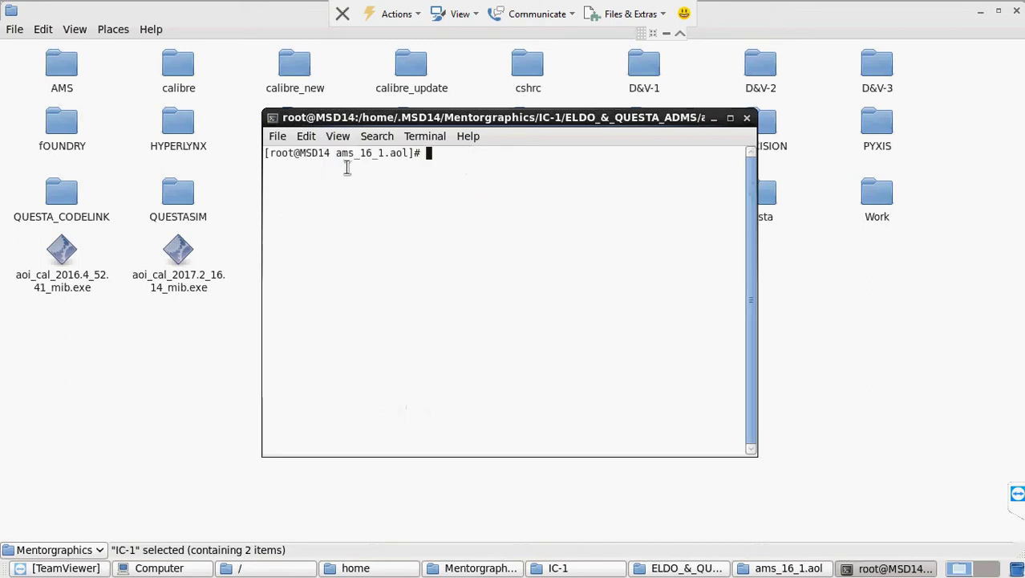
click(337, 140)
click(361, 192)
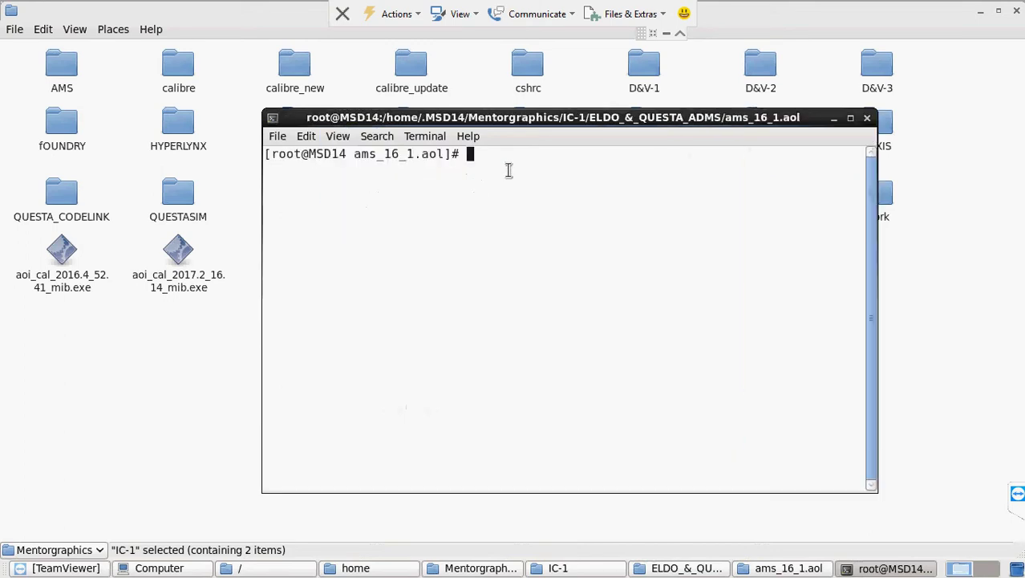
- Run ./install.aol in the terminal and start Install Products in the Mentor Graphics installer
text(./in)
key(Tab)
key(Return)
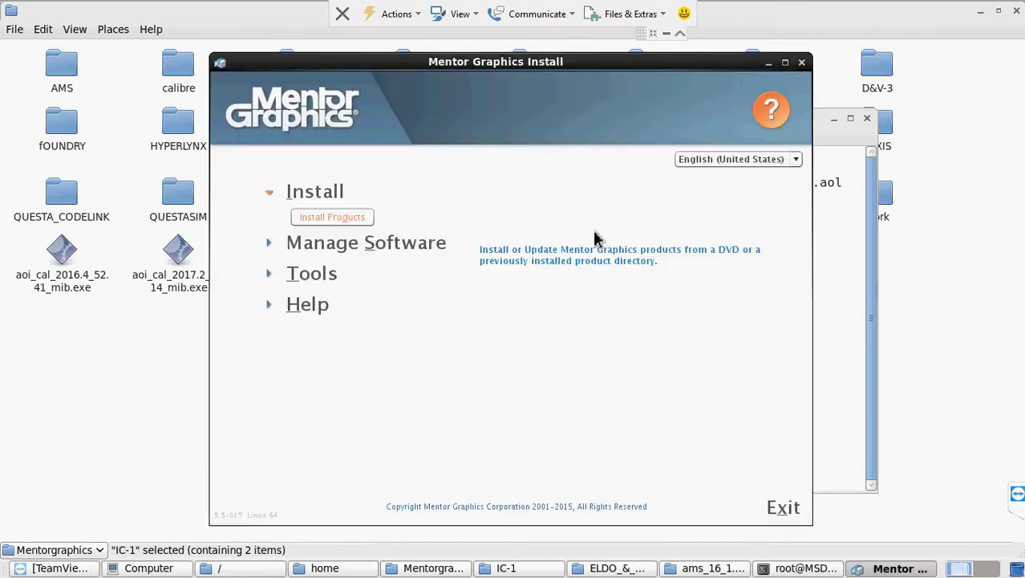
click(319, 207)
click(319, 207)
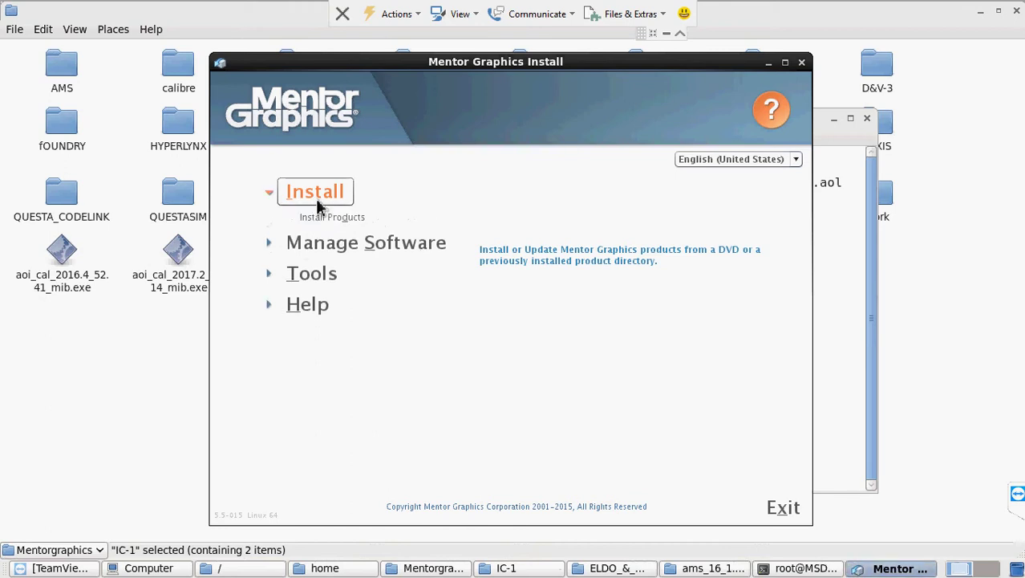
click(335, 213)
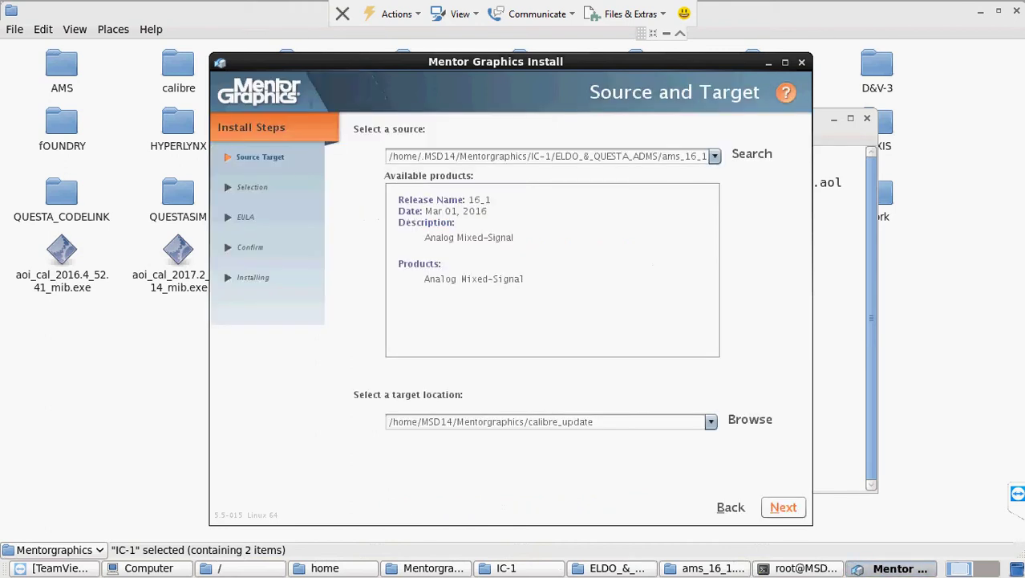
- Browse for a different install source and go to the /home/.MSD14/Mentorgraphics folder in the source browser
click(713, 157)
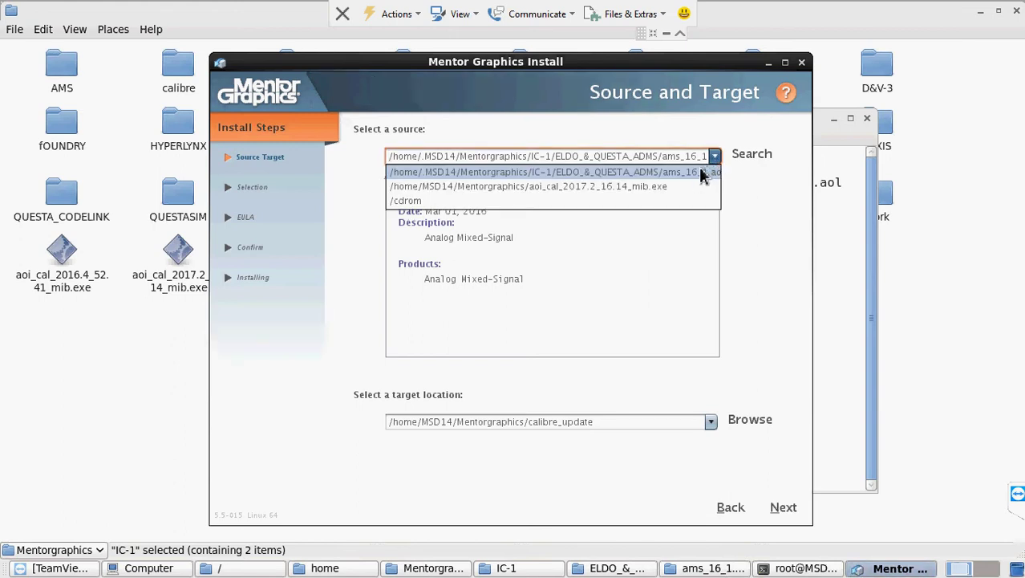
click(719, 155)
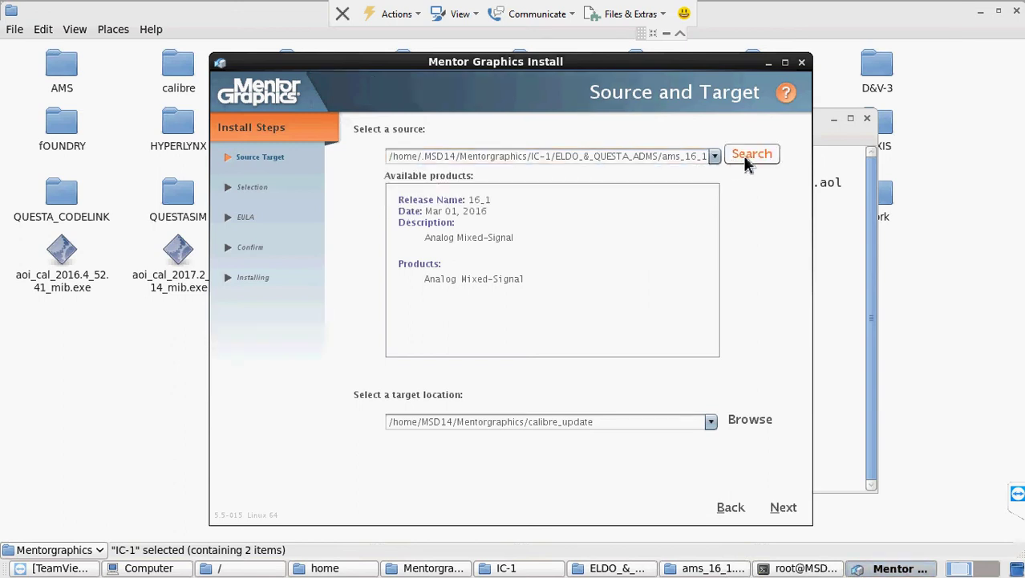
click(744, 154)
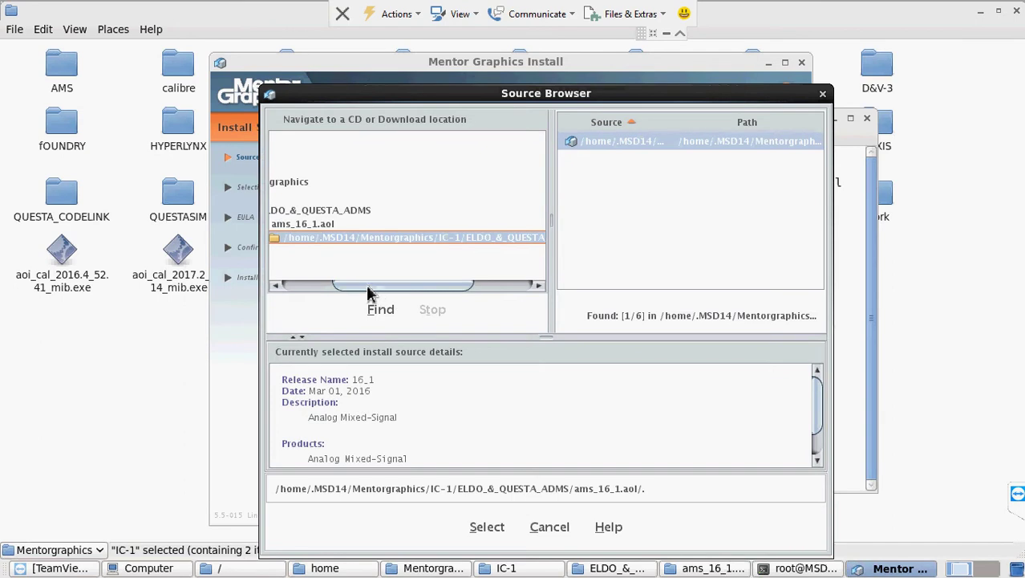
drag(373, 290, 287, 282)
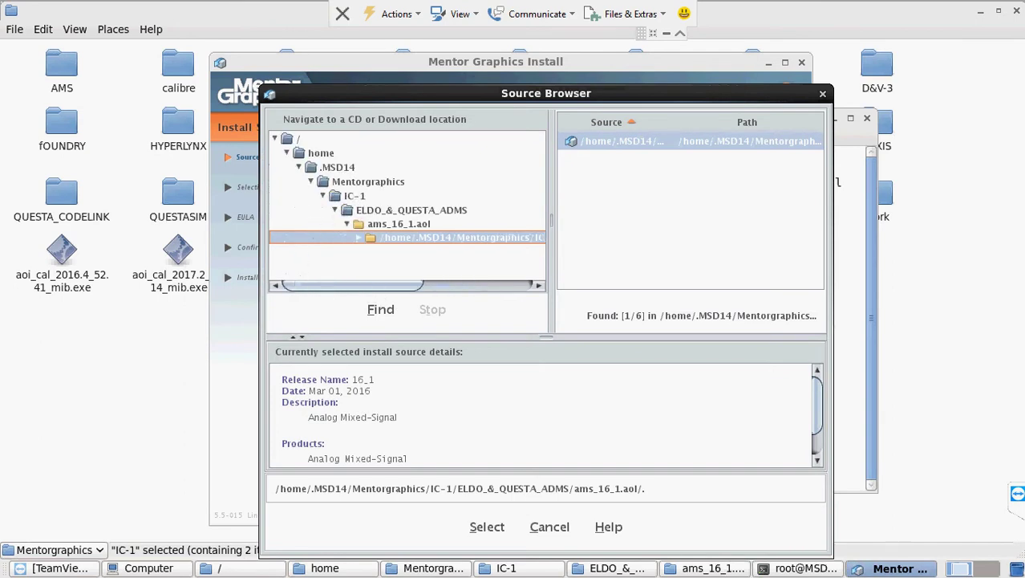
click(361, 184)
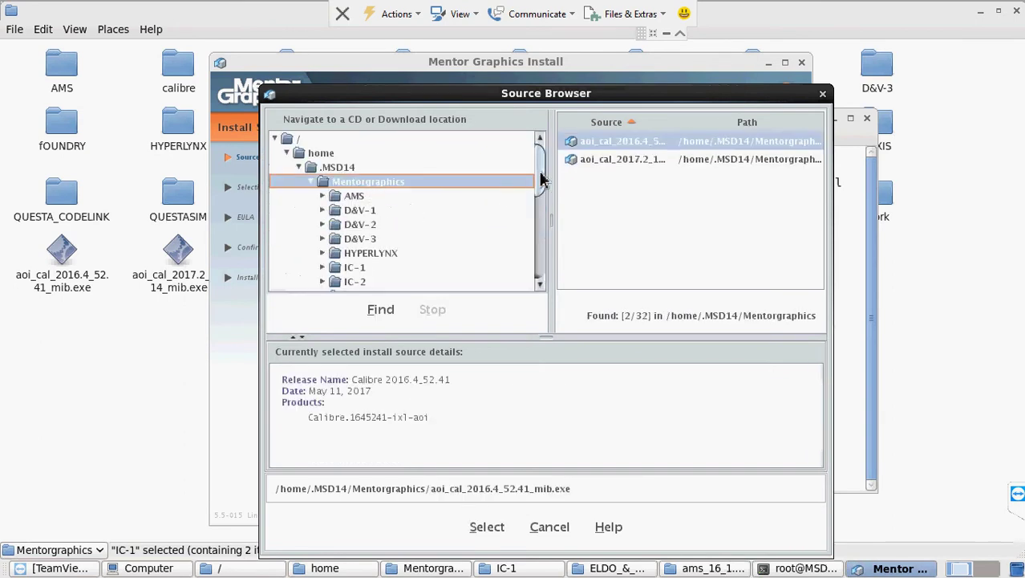
- Choose Leonardo-linux32-2015a-update1.bin from the D&V-1/LEOSPEC folder as the install source
scroll(542, 196, down, 4)
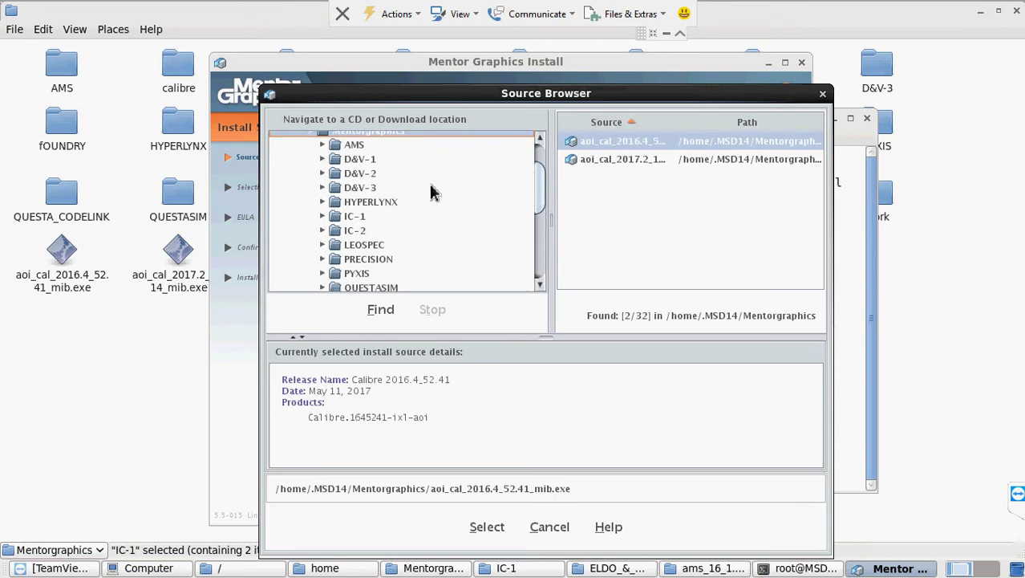
click(355, 160)
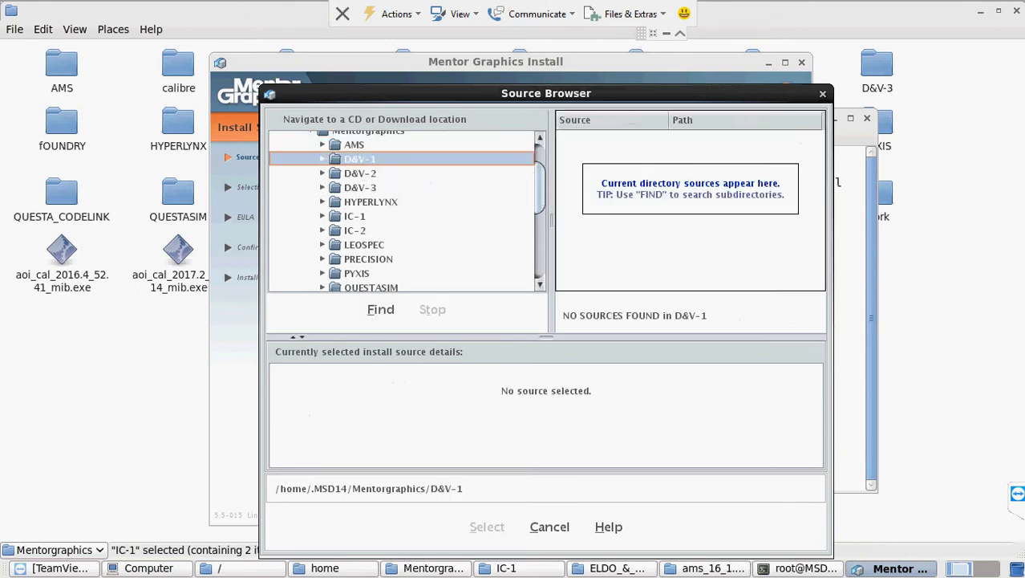
click(361, 174)
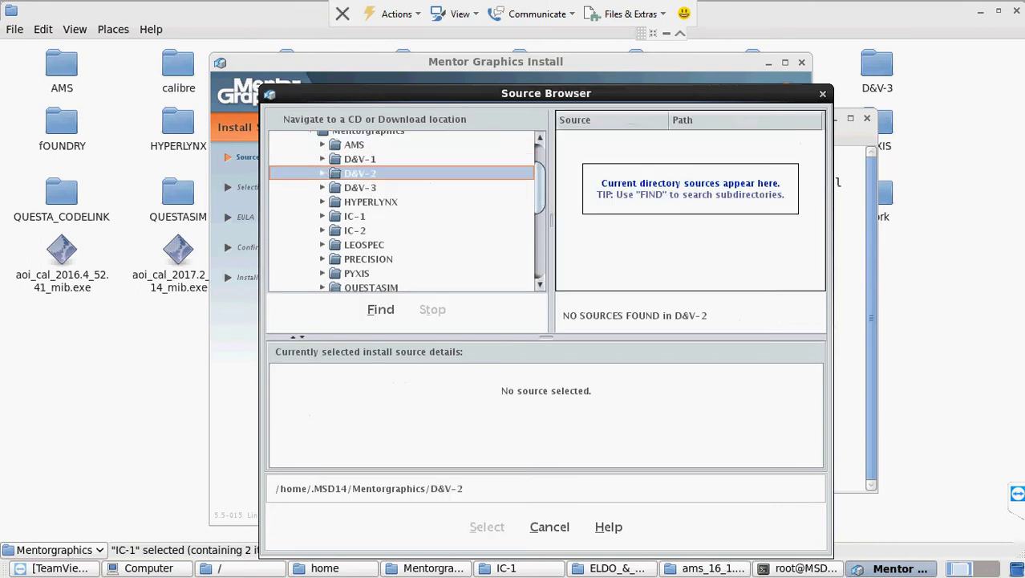
click(327, 161)
click(322, 159)
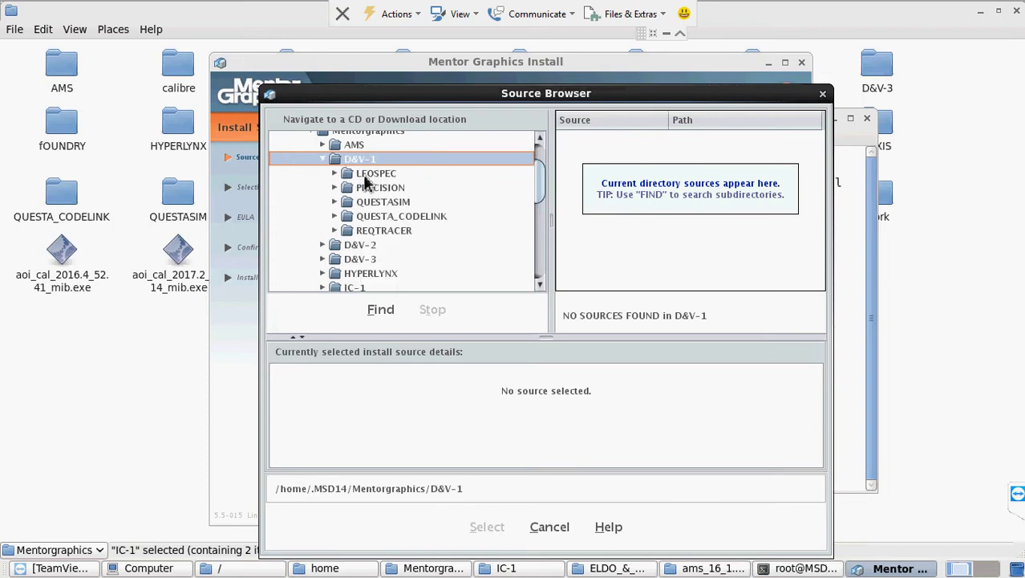
click(376, 173)
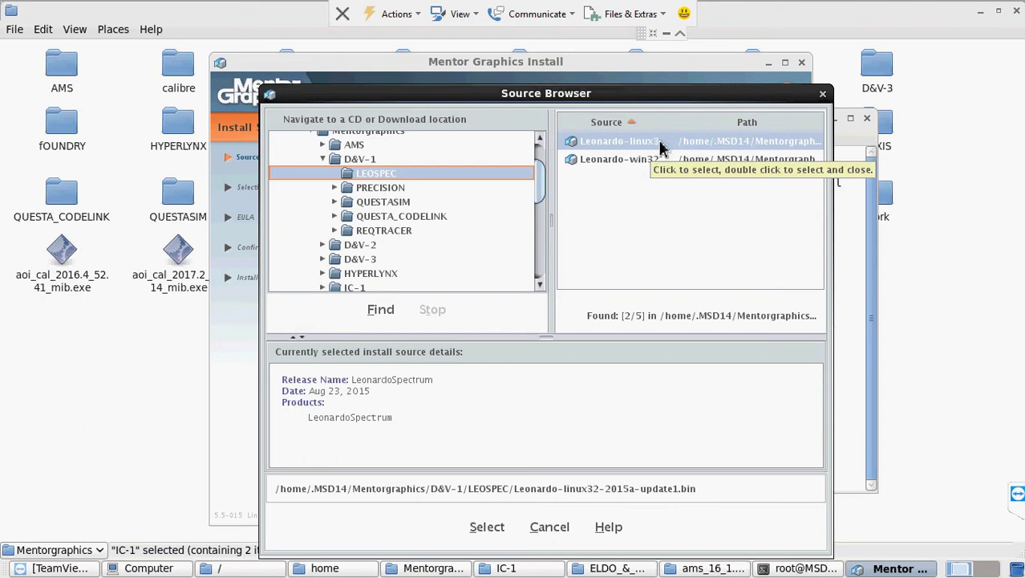
drag(678, 102, 676, 72)
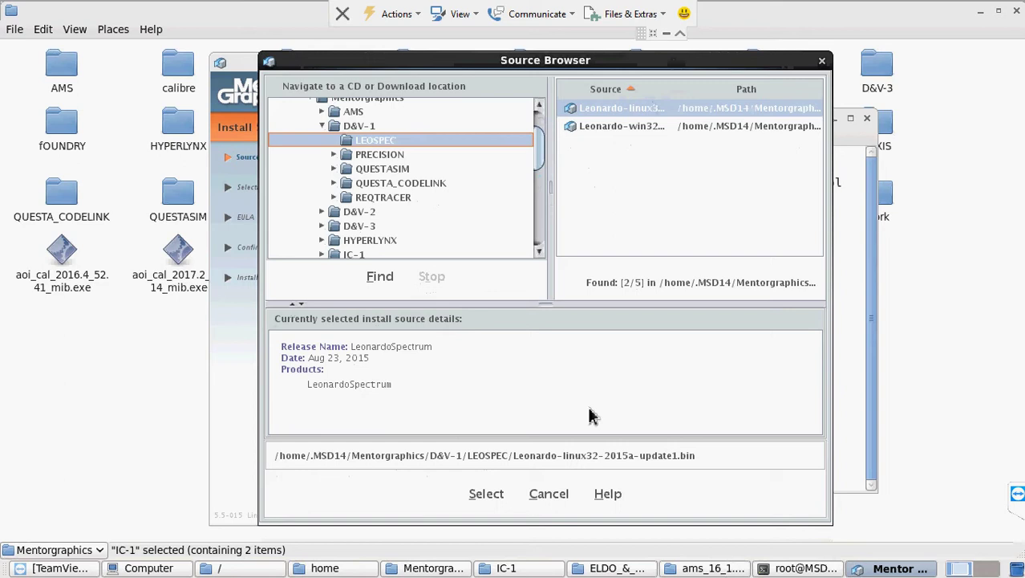
click(487, 495)
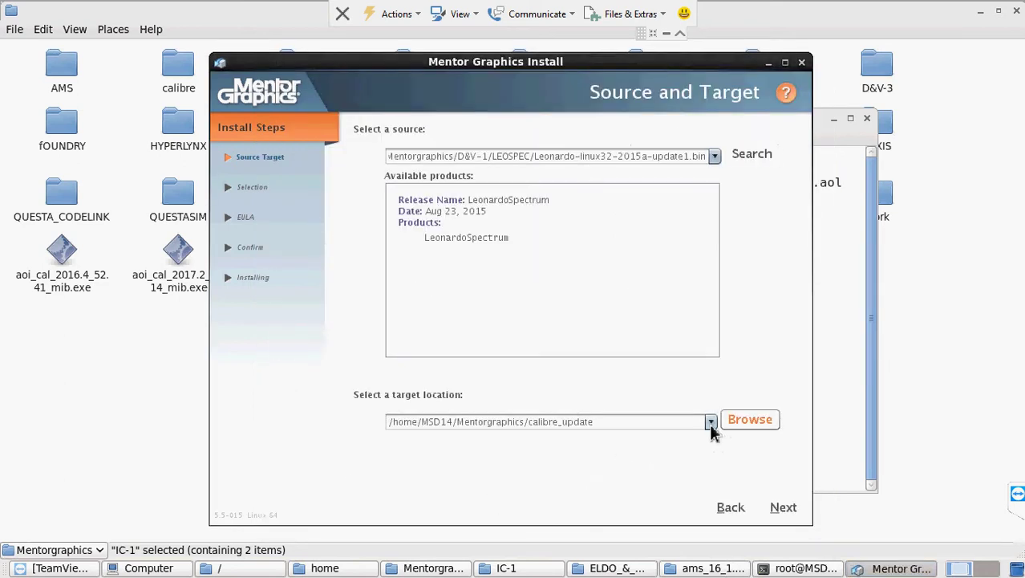
- Browse from the root directory to /home/mentor_graphic and select it as the install target
click(744, 423)
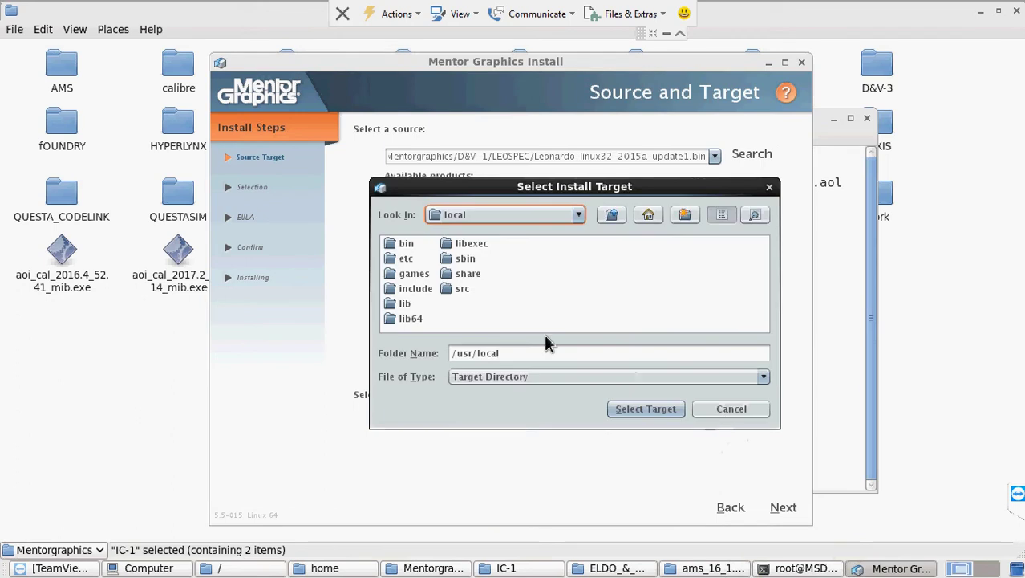
click(579, 214)
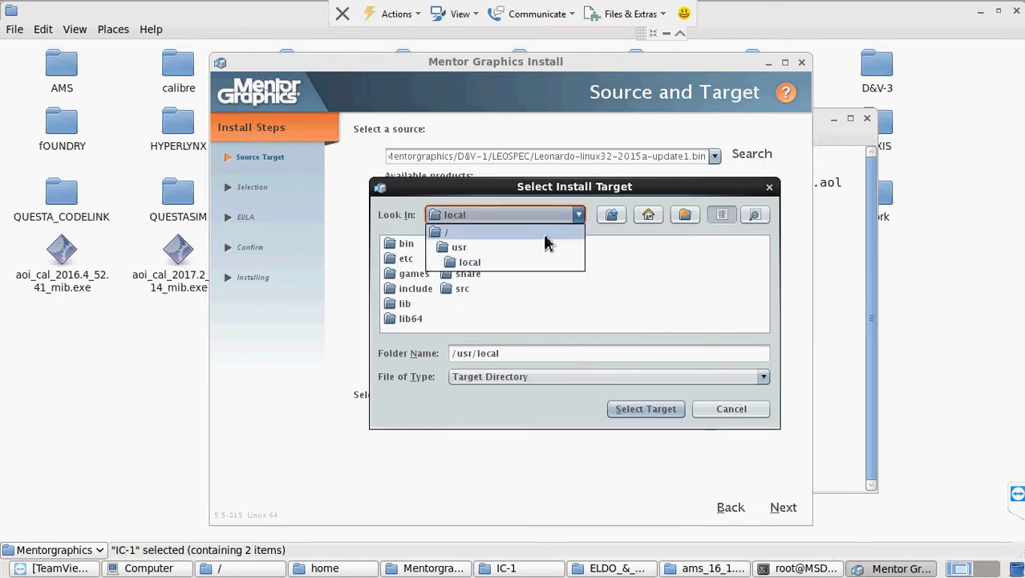
click(552, 230)
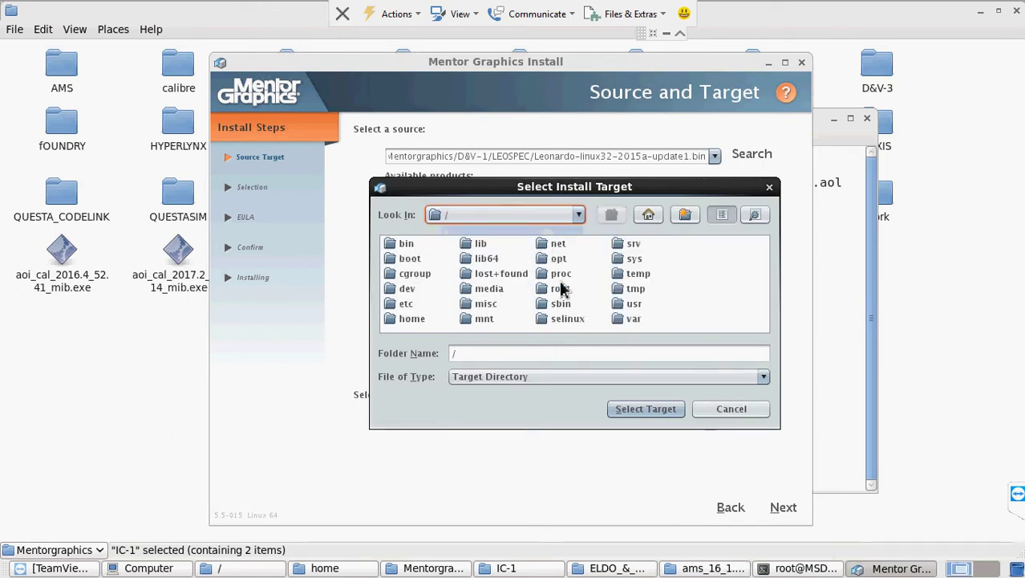
double_click(412, 318)
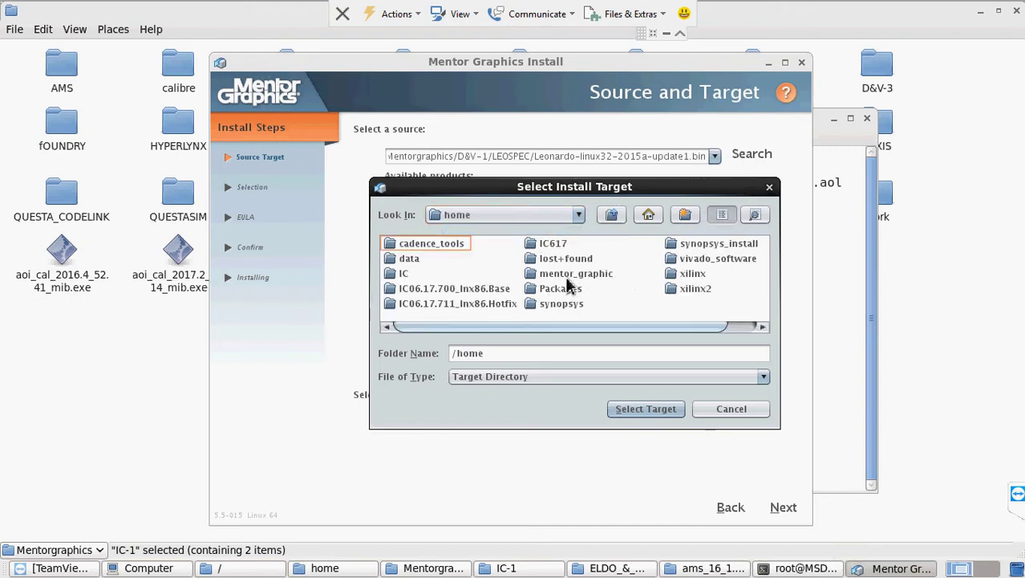
click(563, 275)
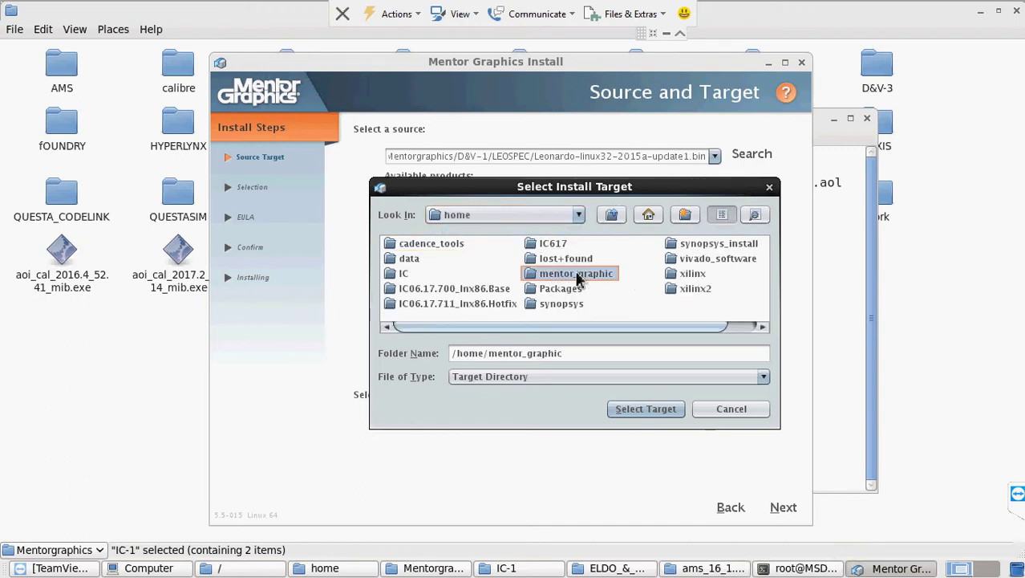
click(635, 411)
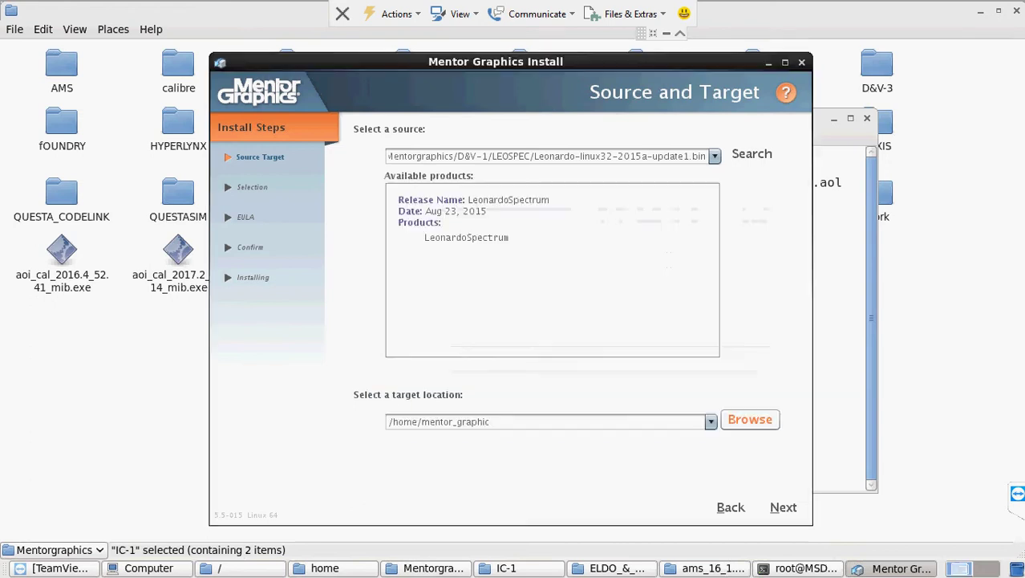
- Extend the target location to /home/mentor_graphic/LEOSPEC and create that directory to proceed to product selection
click(527, 423)
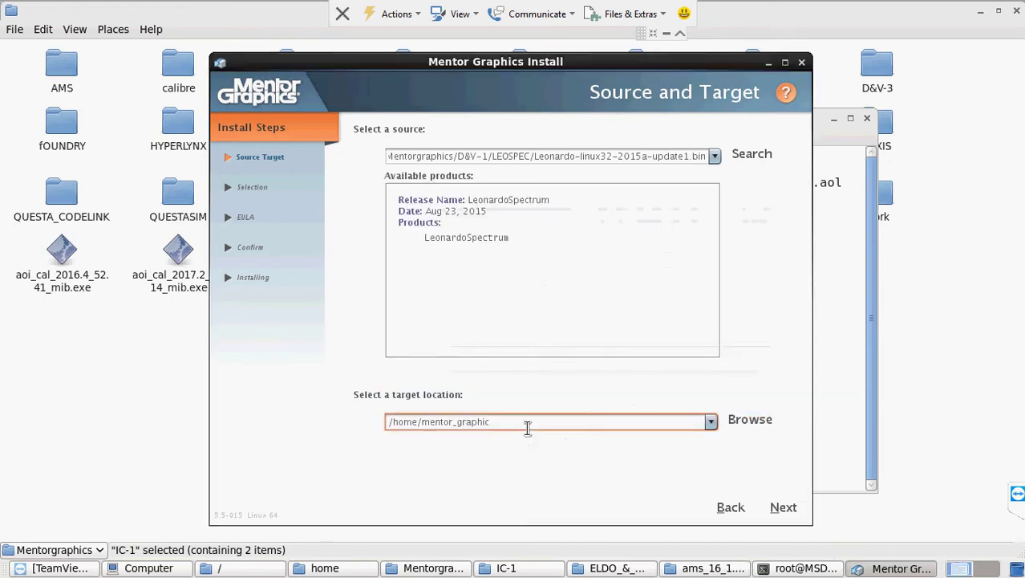
text(/)
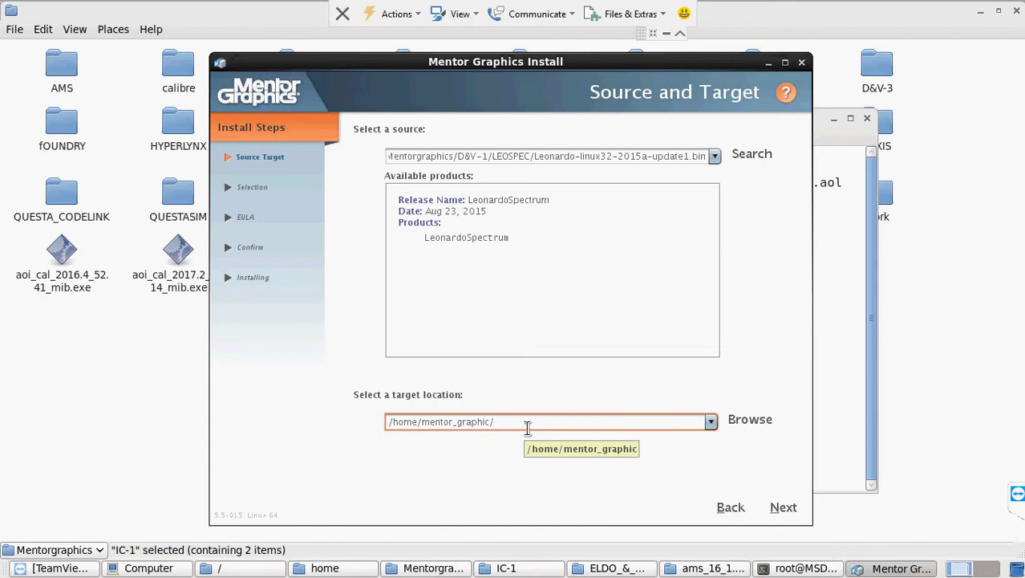
text(LEOSPEC)
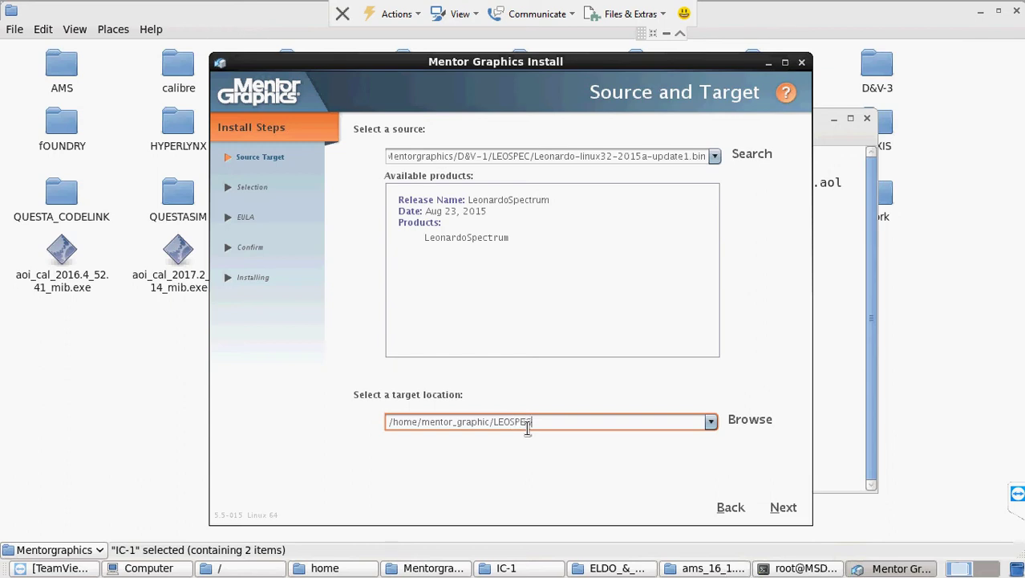
click(782, 507)
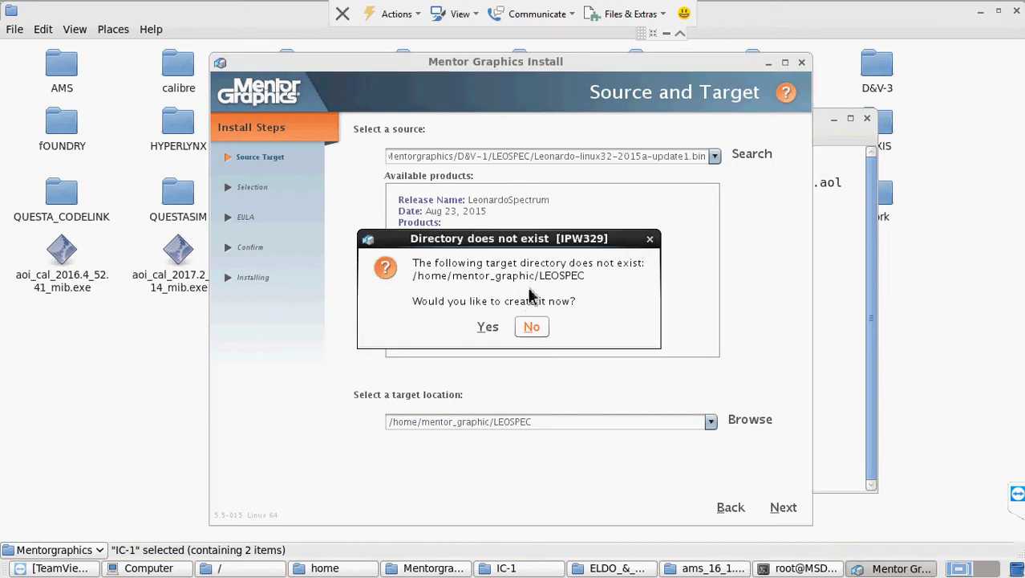
click(487, 327)
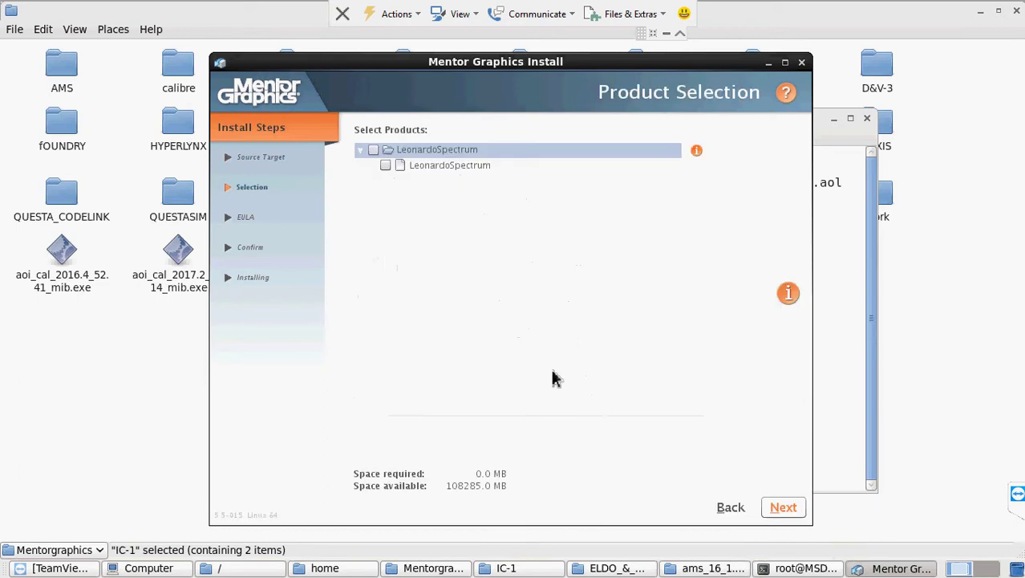
- Install the LeonardoSpectrum product, agreeing to the end-user license, and close the completed installation
click(373, 150)
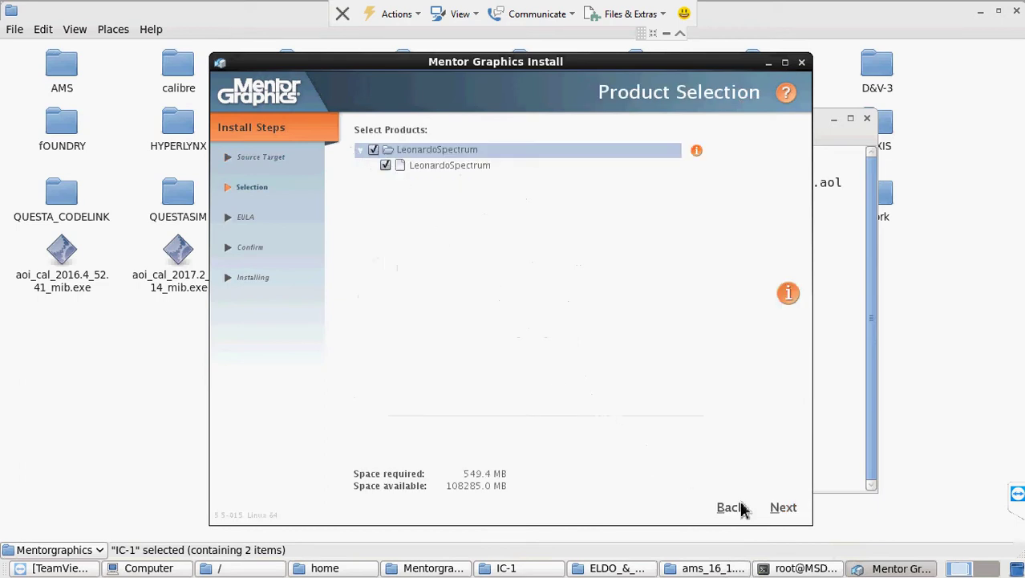
click(776, 508)
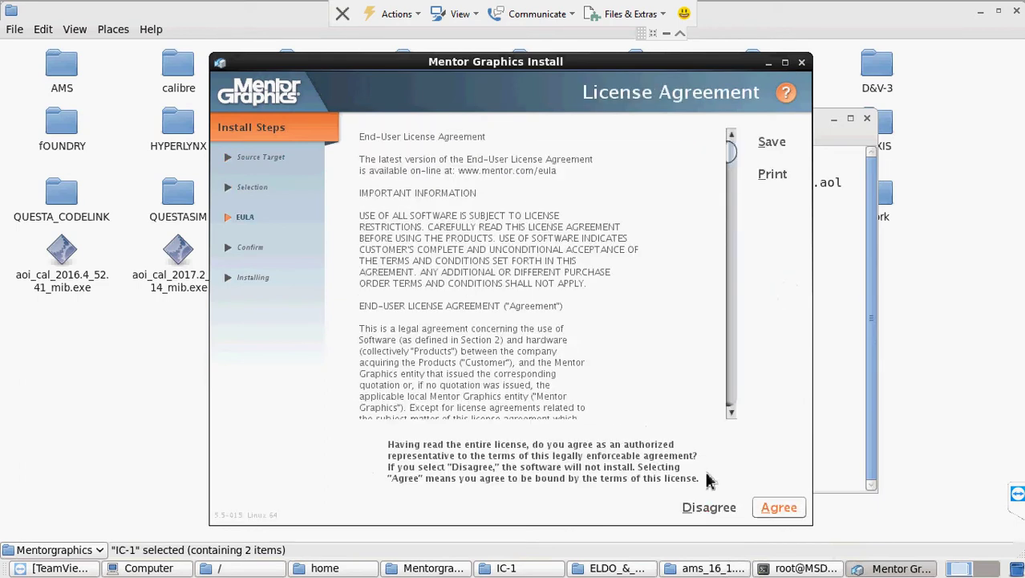
click(778, 507)
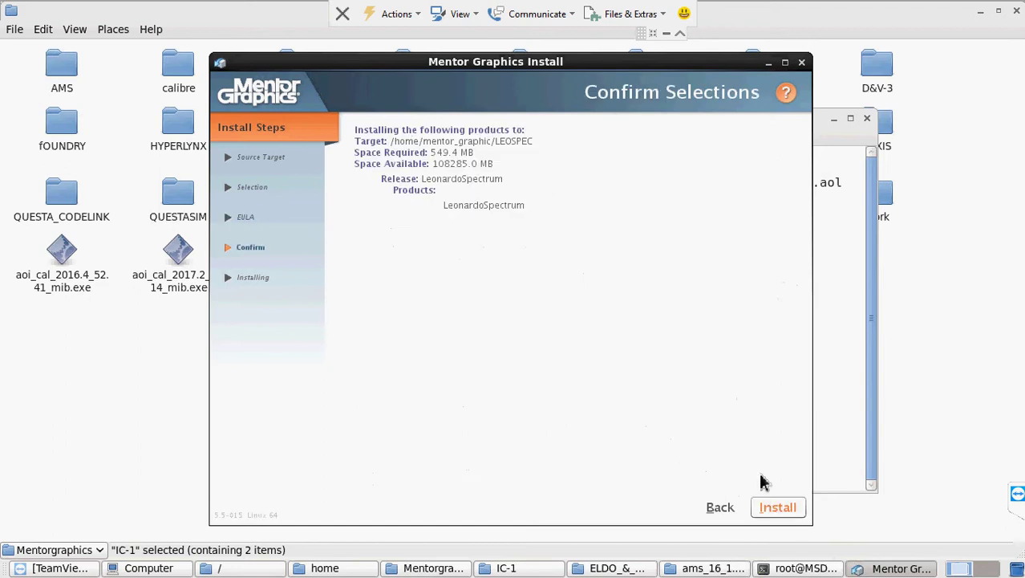
click(785, 505)
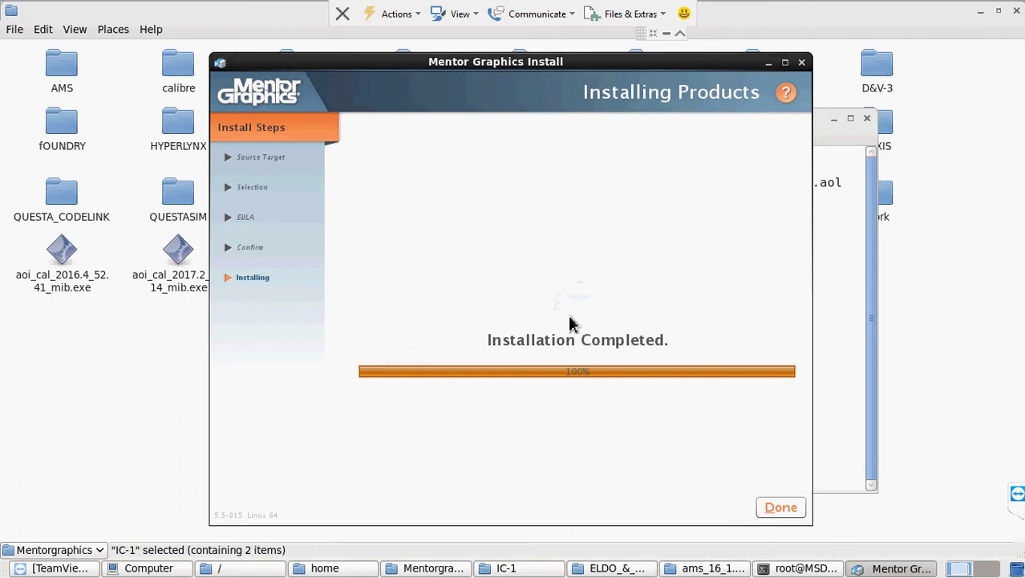
click(775, 509)
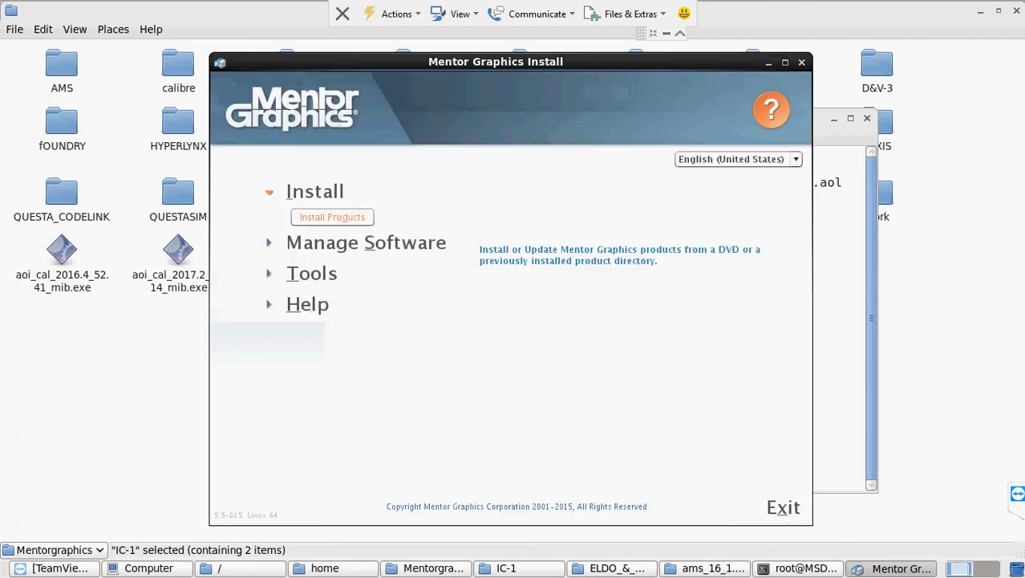
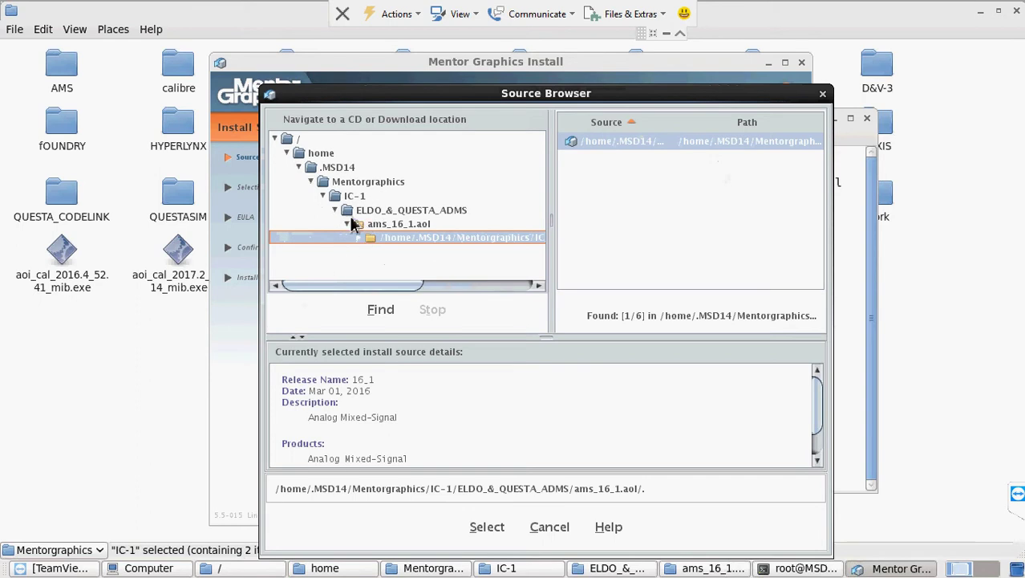
- Return to the Mentorgraphics folder in the source browser and expand its IC-1 and IC-2 folders
click(364, 181)
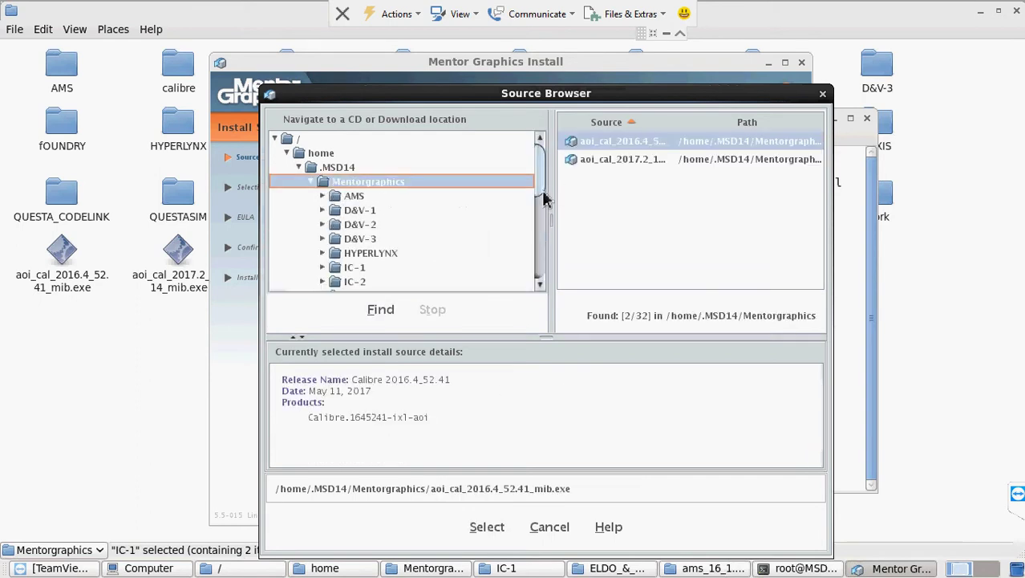
scroll(540, 201, down, 2)
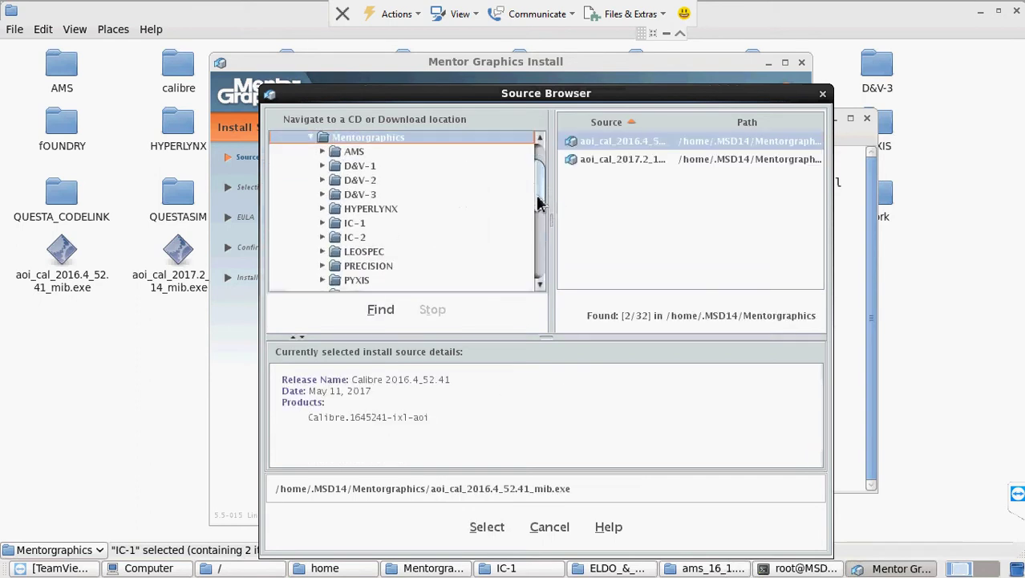
scroll(538, 203, down, 1)
click(354, 205)
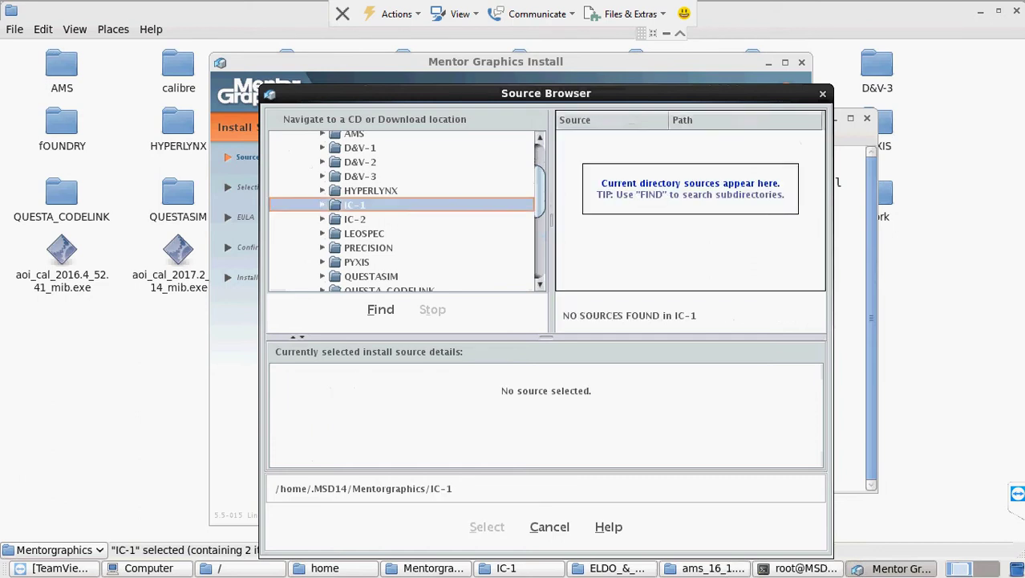
click(323, 205)
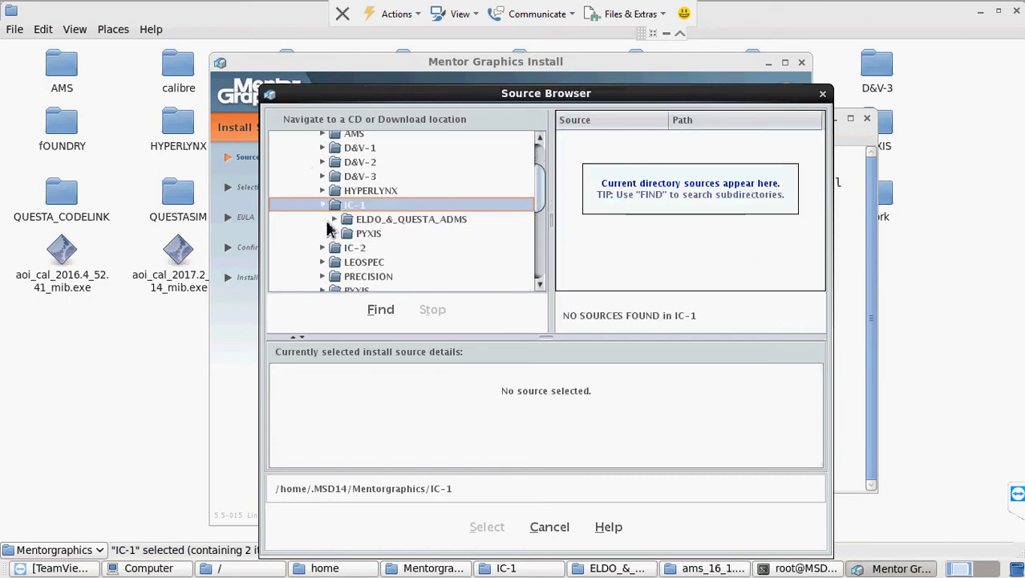
double_click(329, 250)
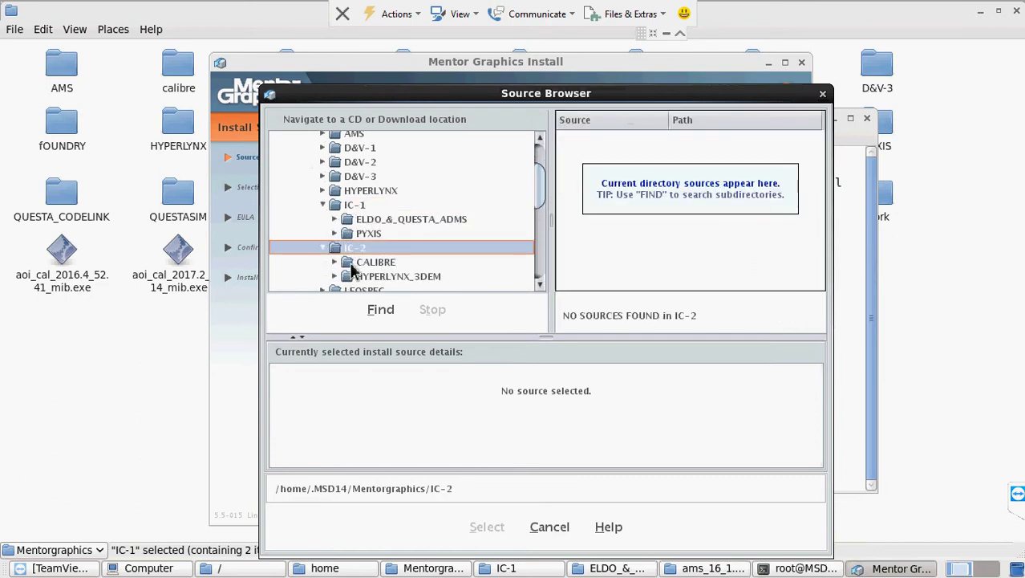
scroll(543, 203, down, 3)
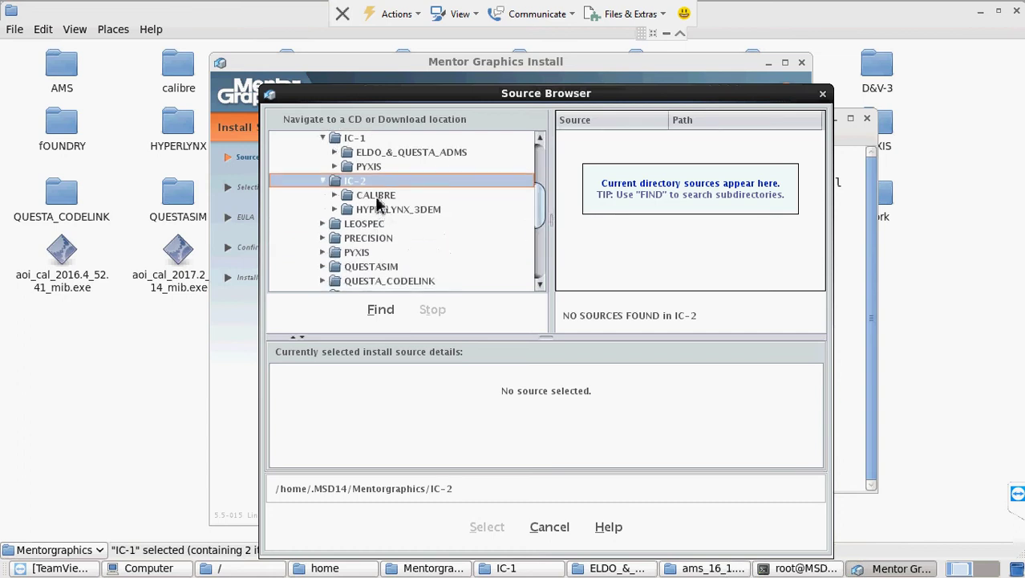
- Choose the Calibre 2016.1_14.11 release from CALIBRE's "Linux x86-64 for RHEL 6&7 & SLES 11sp2sp3" folder as the install source
click(376, 196)
click(335, 196)
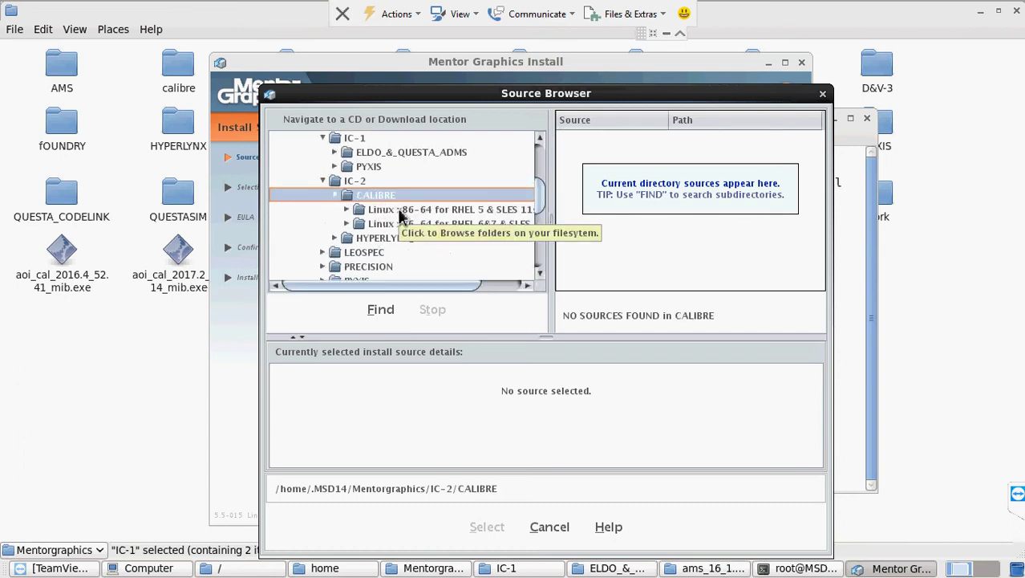
click(401, 224)
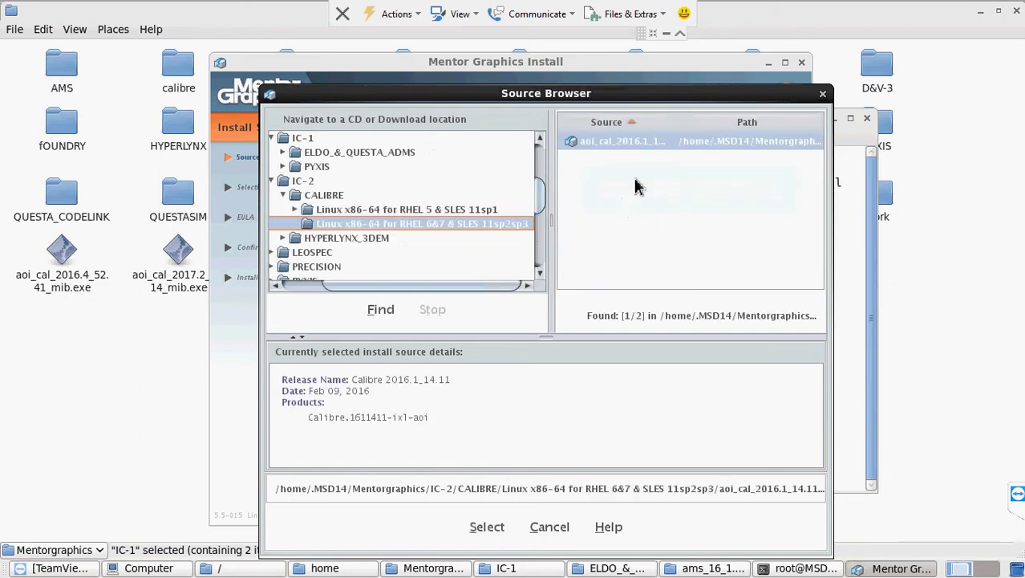
drag(587, 94, 570, 62)
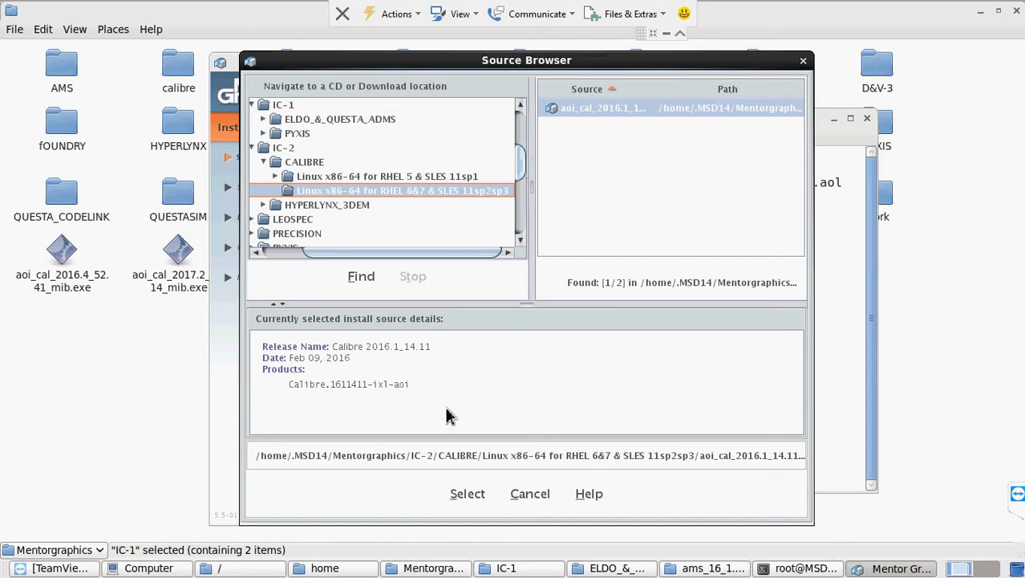
click(466, 495)
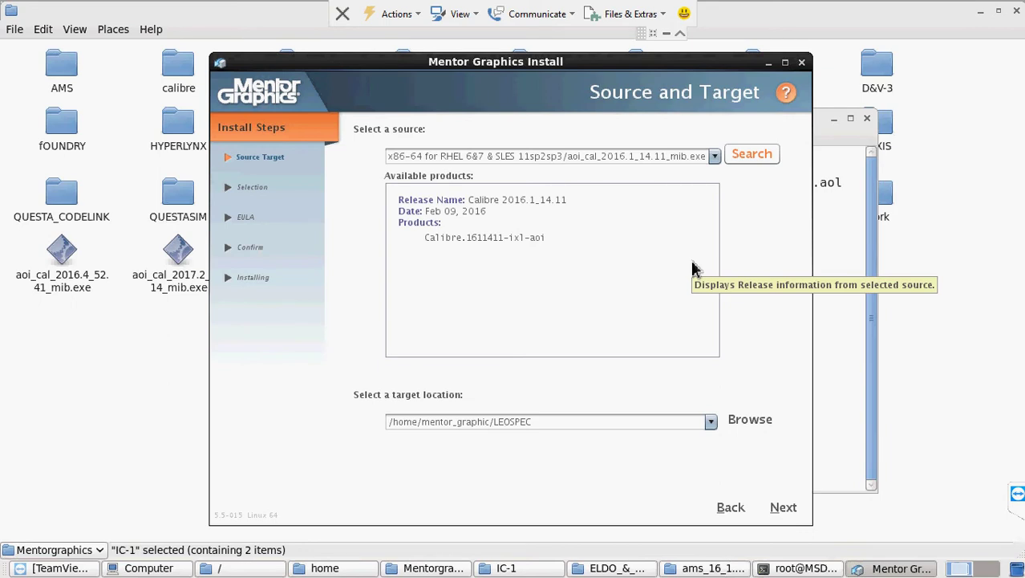
- Set the target location to /home/mentor_graphic/calibre and create that directory
click(577, 426)
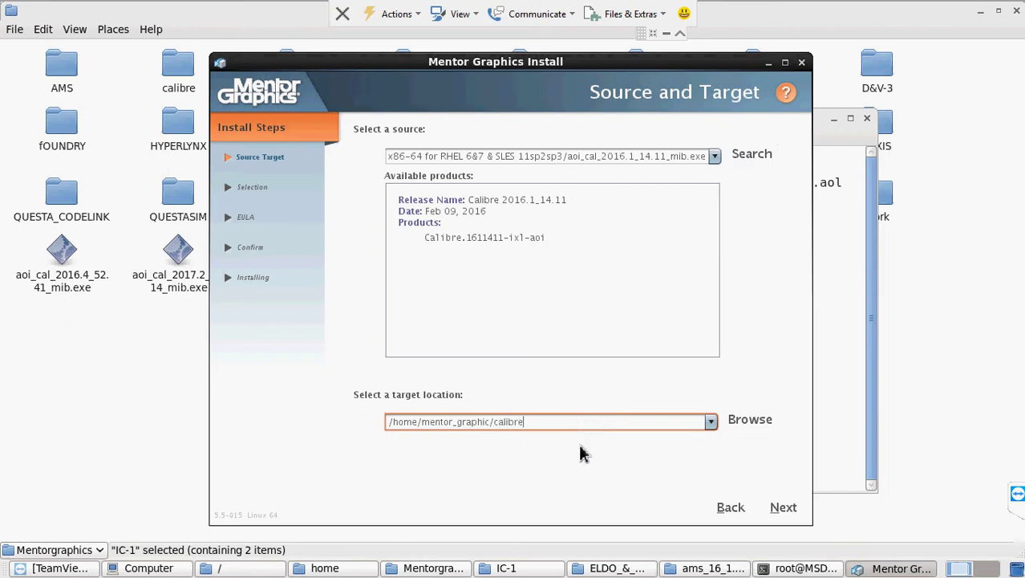
click(783, 510)
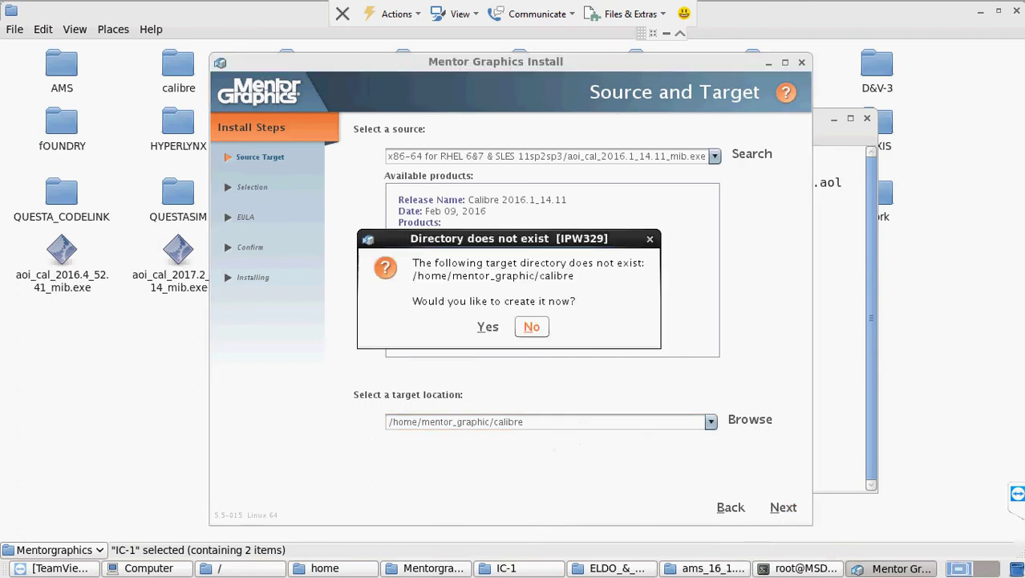
click(487, 328)
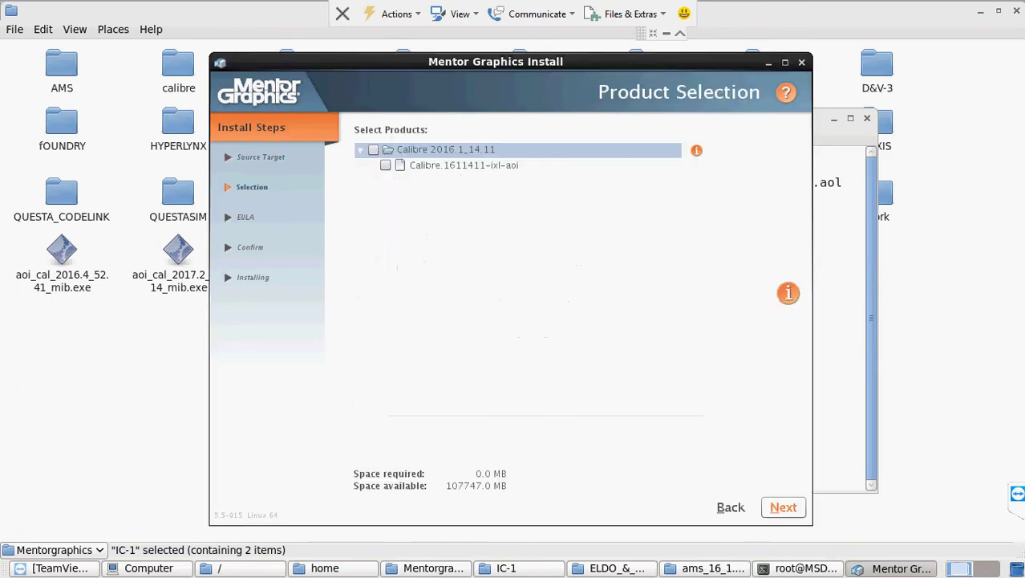
- Select the Calibre 2016.1_14.11 product, agree to the end-user license and start the installation
click(374, 151)
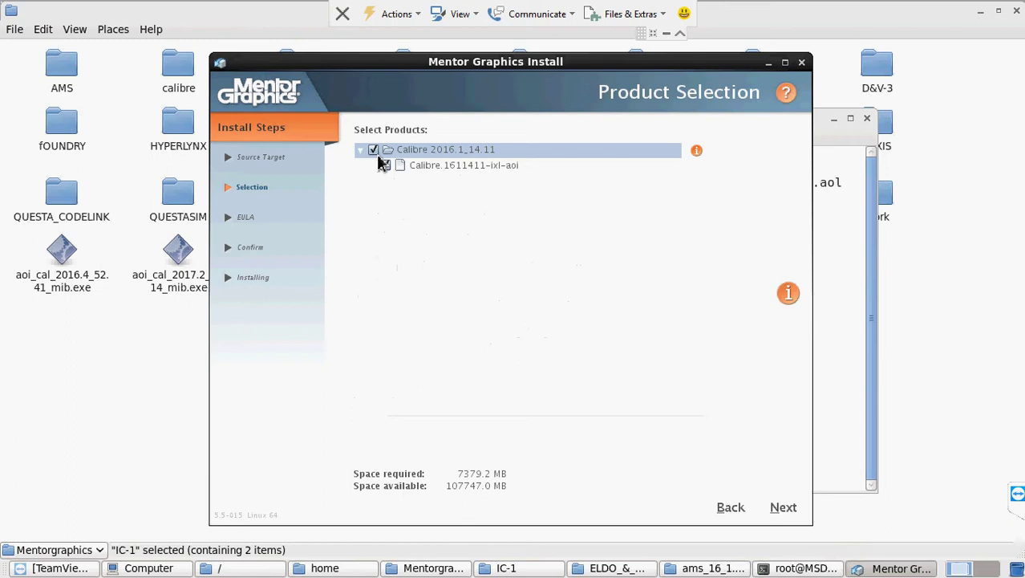
click(784, 508)
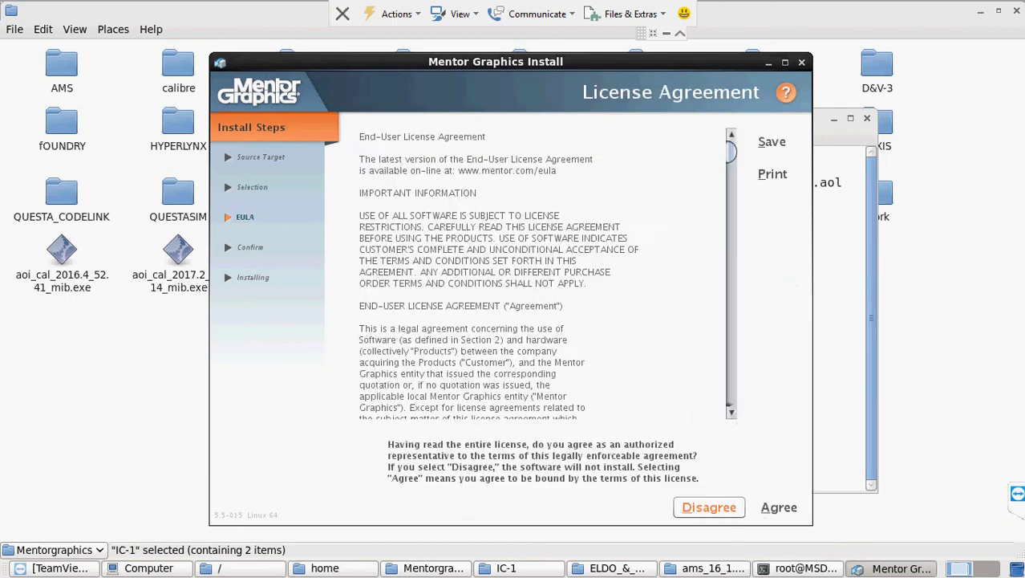
click(774, 509)
click(777, 511)
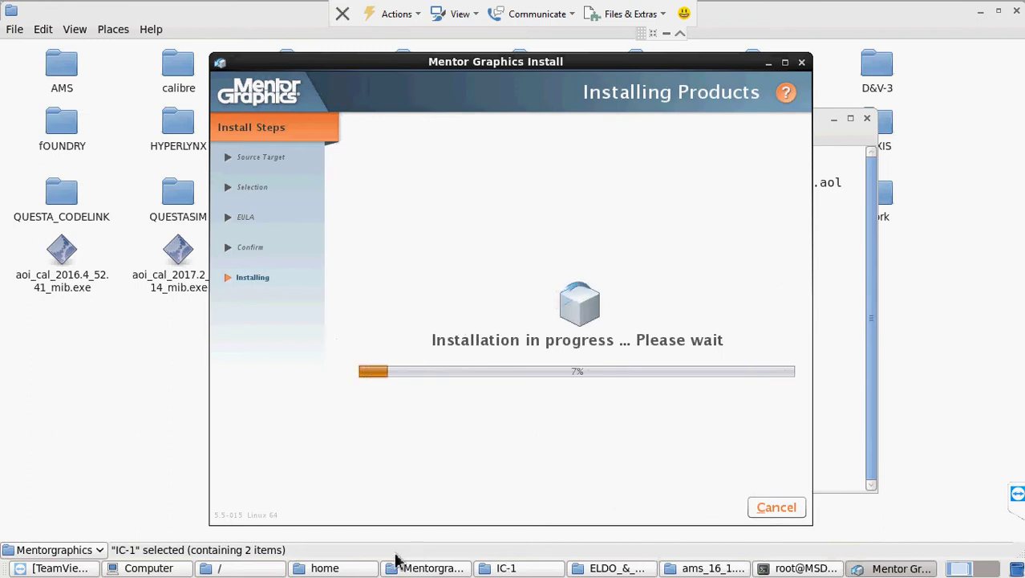
- Check the mentor_graphic folder in home for the product directories, close it and return to the installer's progress
click(337, 569)
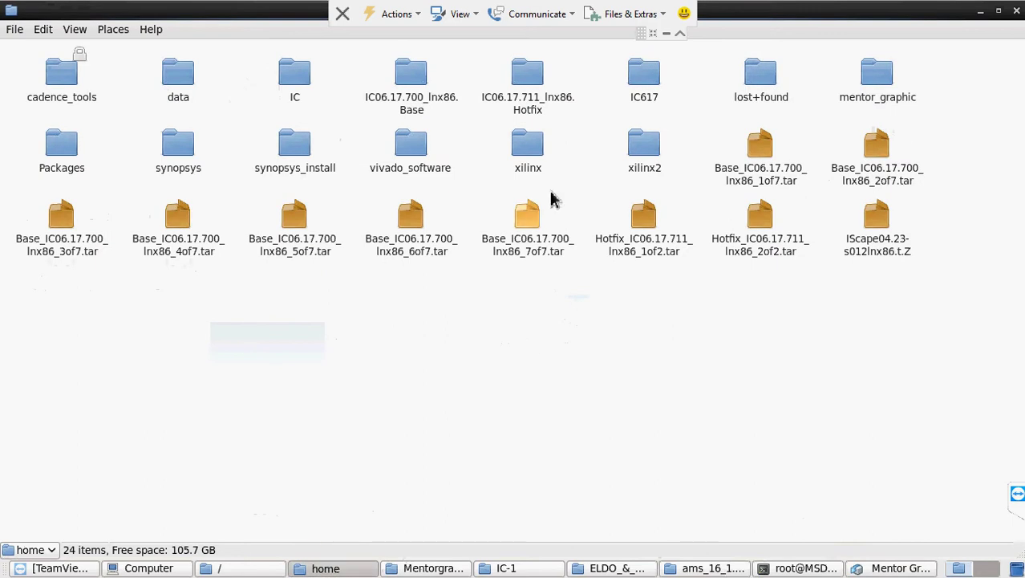
double_click(872, 90)
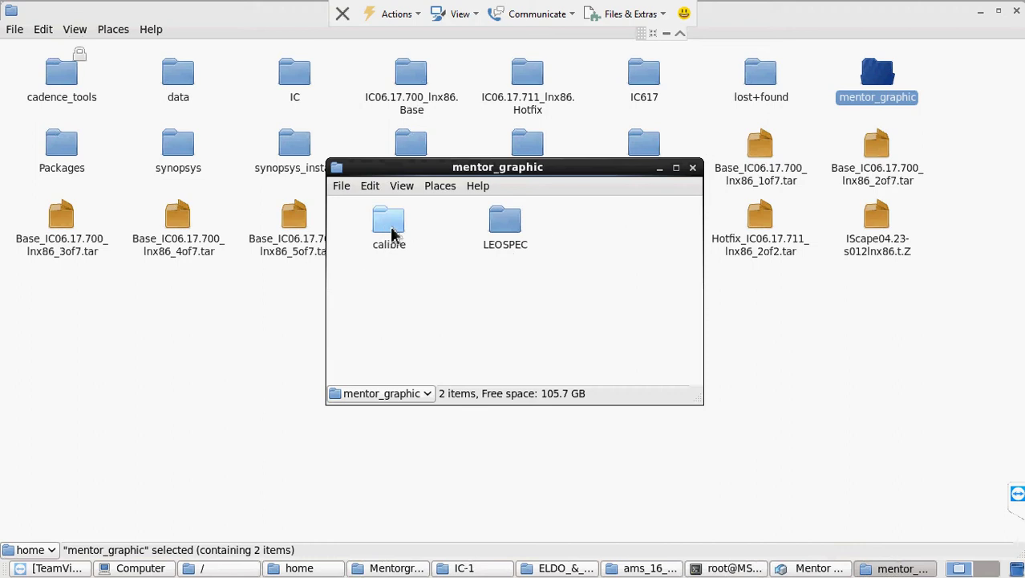
click(694, 171)
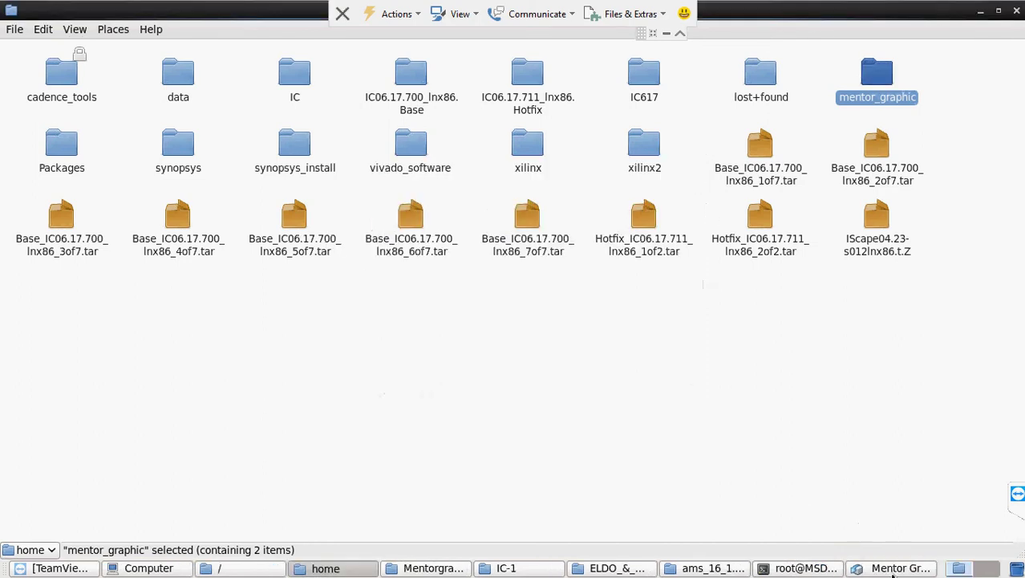
click(891, 568)
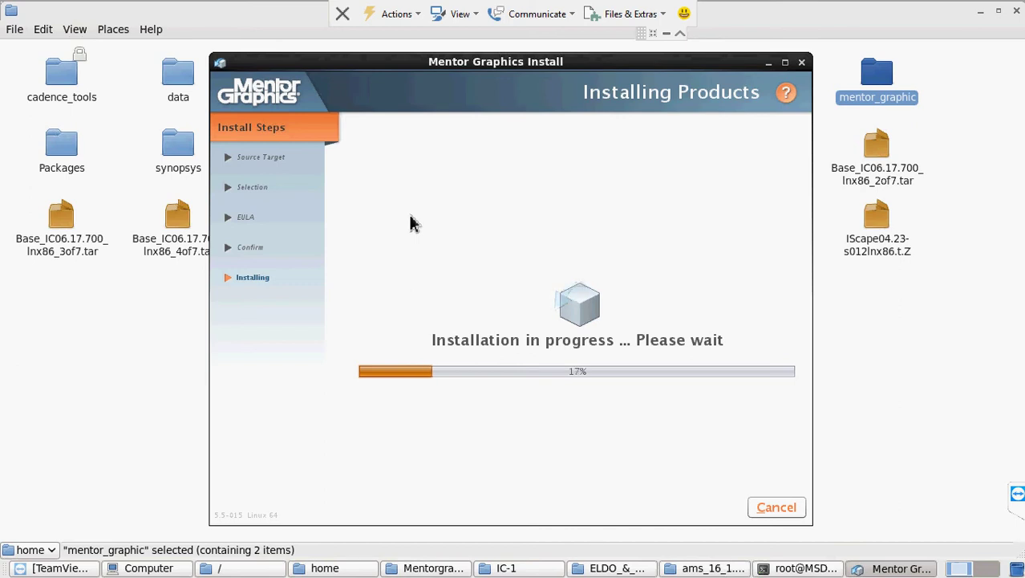
- Move the installer window aside and examine the files in the VISTA folder of Mentorgraphics/D&V-2
drag(462, 70, 650, 97)
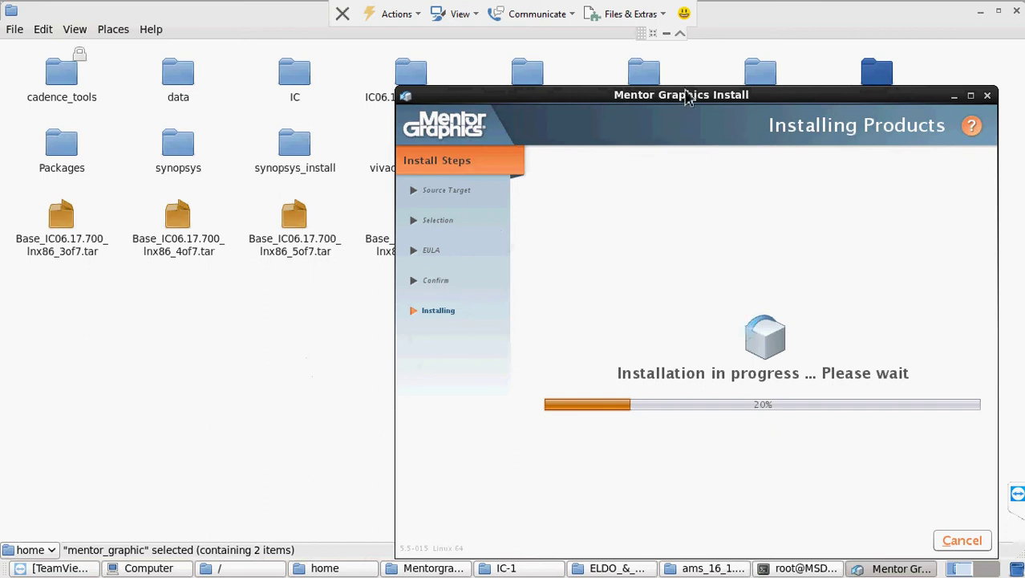
drag(687, 98, 726, 275)
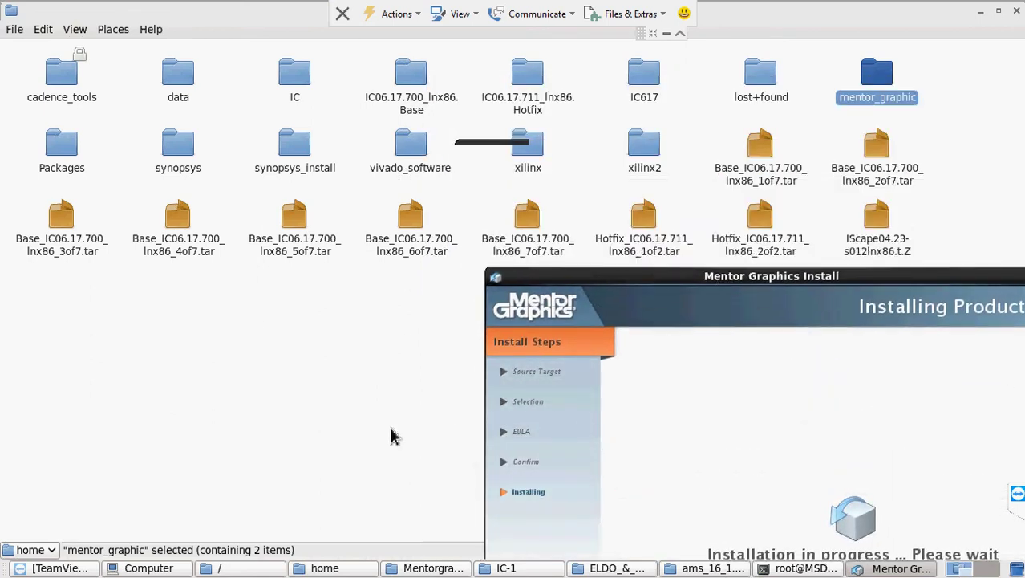
click(419, 568)
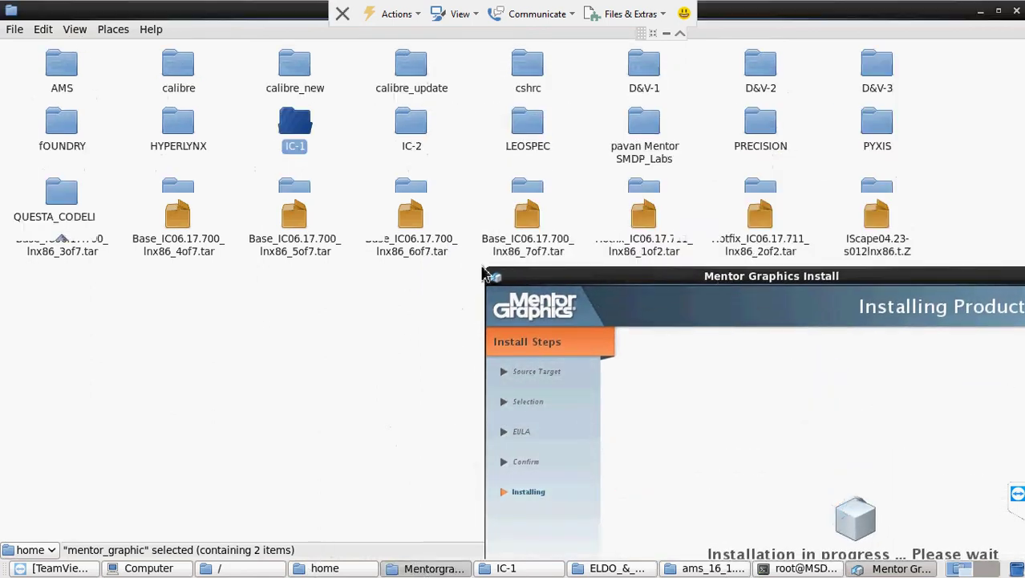
double_click(758, 80)
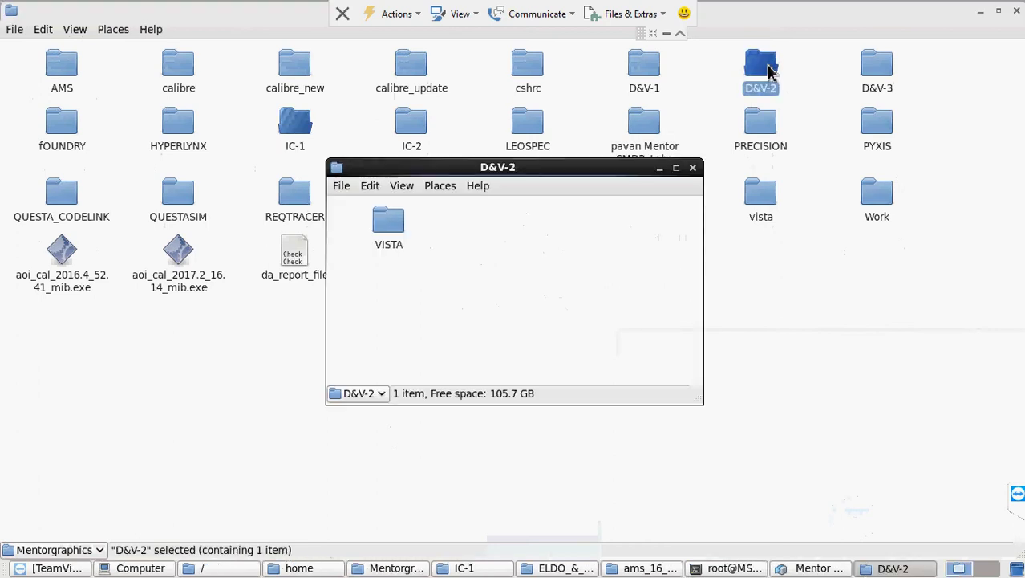
double_click(390, 229)
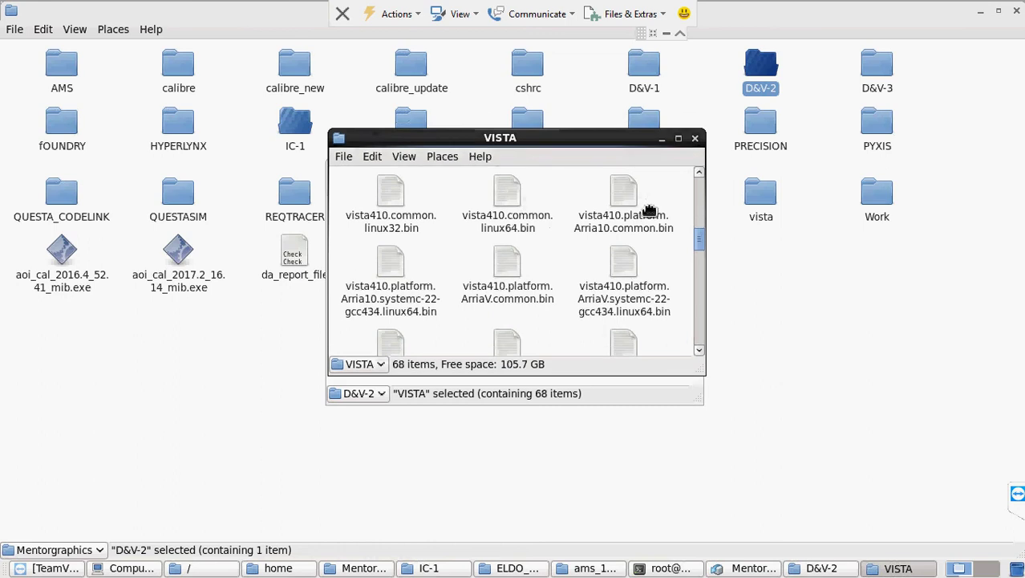
- Examine the installation files in the LEOSPEC folder of D&V-1 and close that folder
double_click(646, 80)
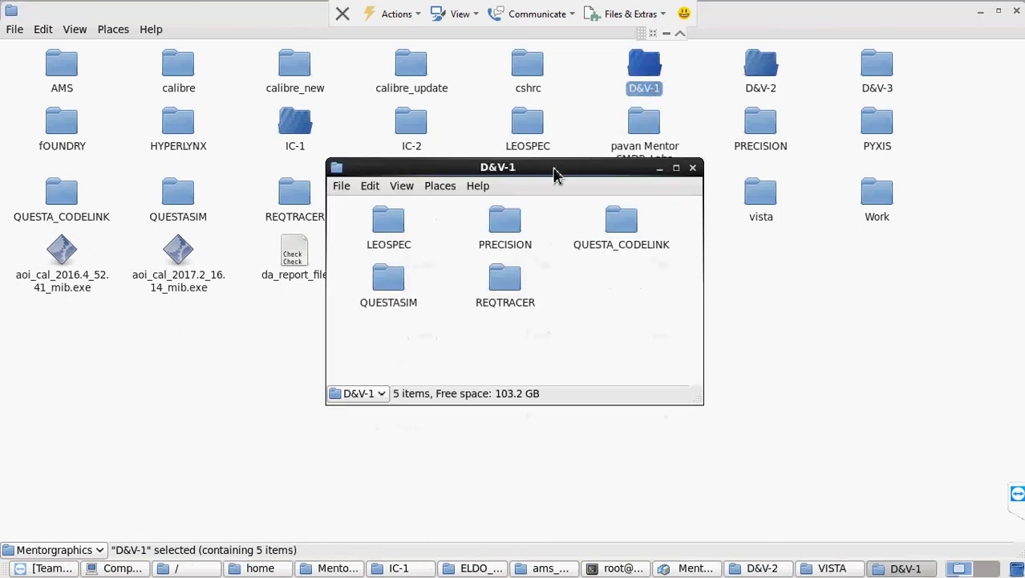
double_click(390, 226)
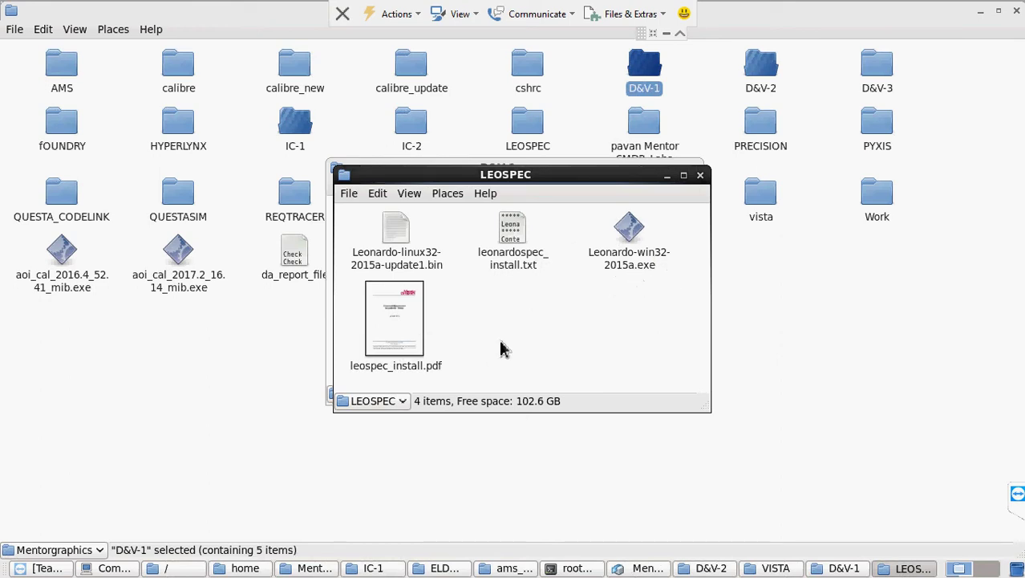
click(701, 177)
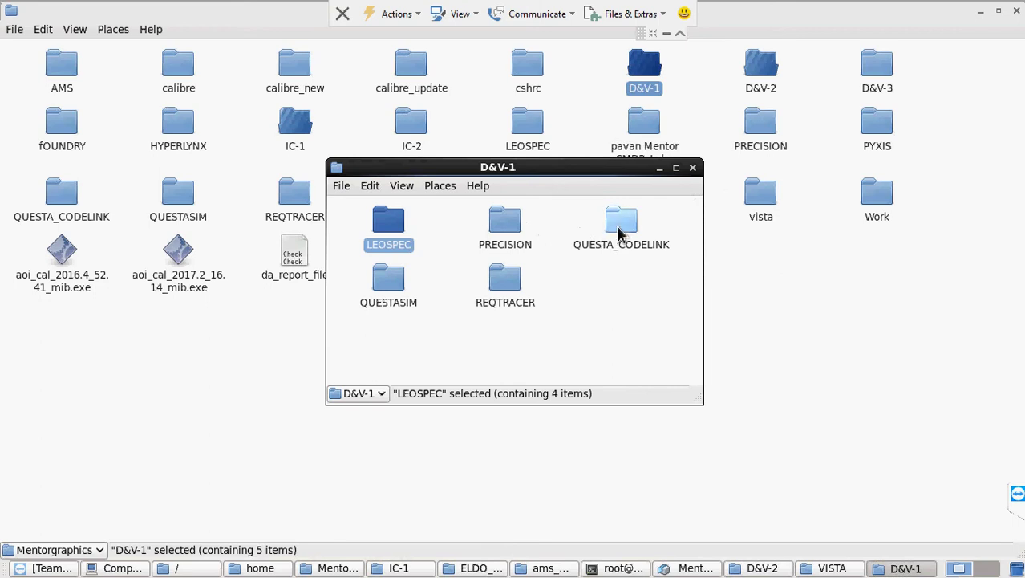
- Examine the files in QUESTA_CODELINK/10.4b under D&V-1, closing all three folder windows when done
double_click(618, 232)
double_click(392, 231)
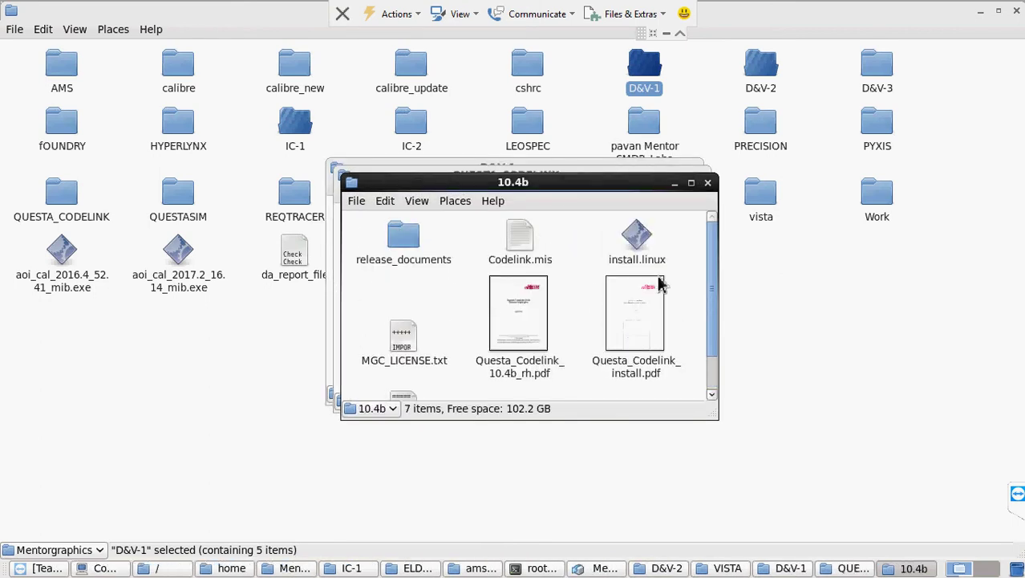
scroll(517, 371, down, 1)
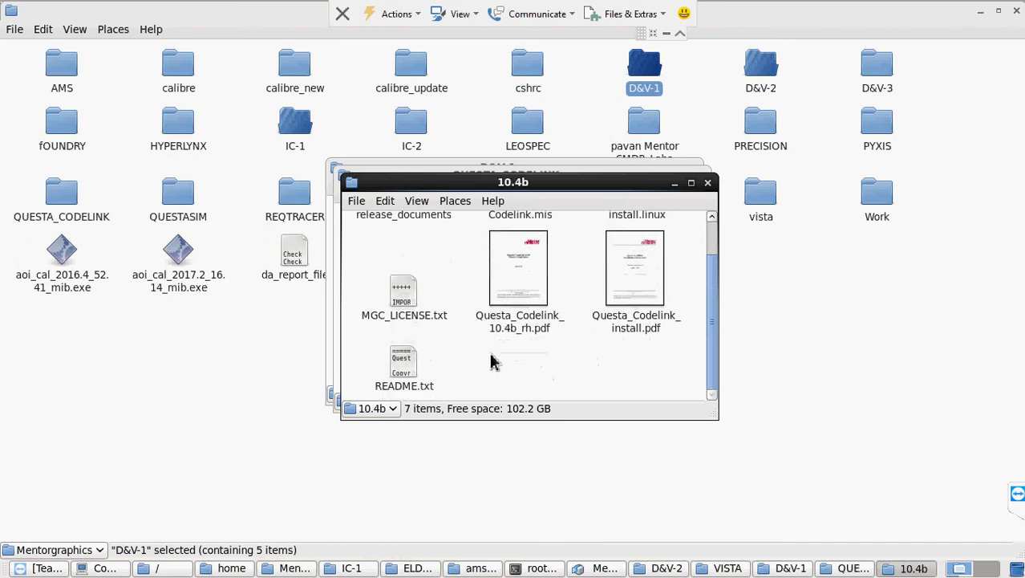
click(708, 184)
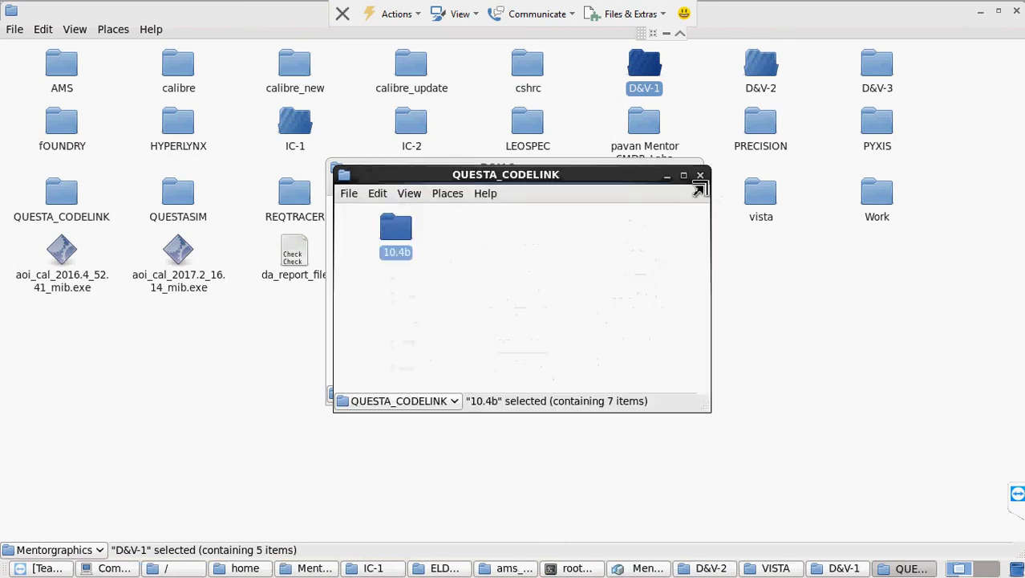
click(698, 175)
click(693, 169)
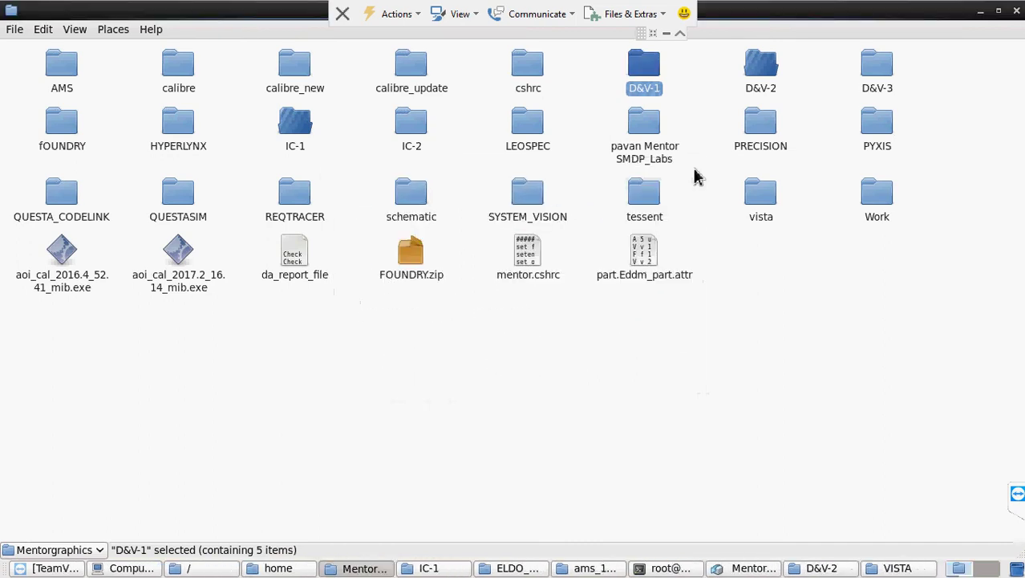
- Minimize the Mentorgraphics and VISTA folder windows and bring the installer window in front of the D&V-2 folder
click(369, 568)
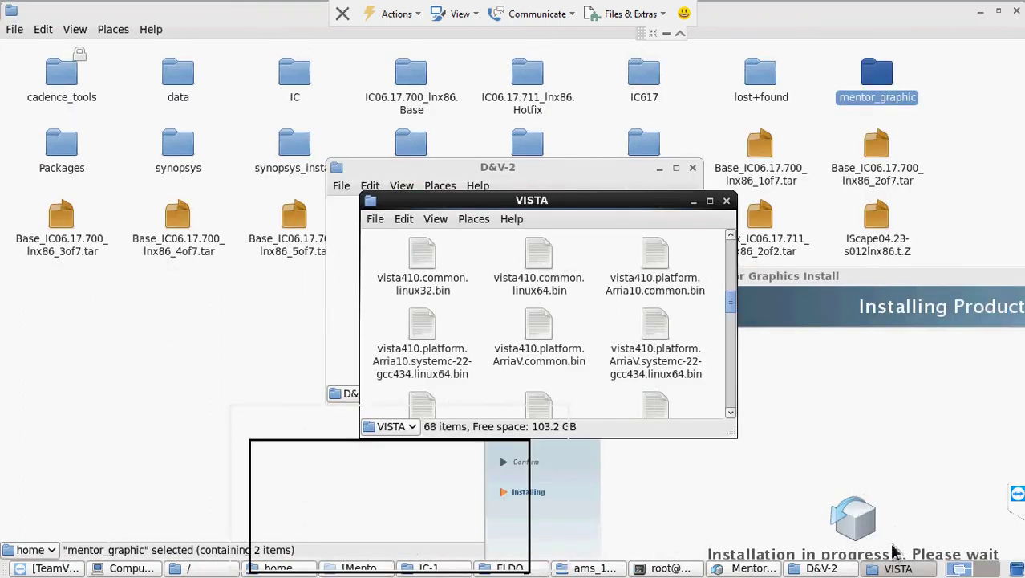
click(900, 569)
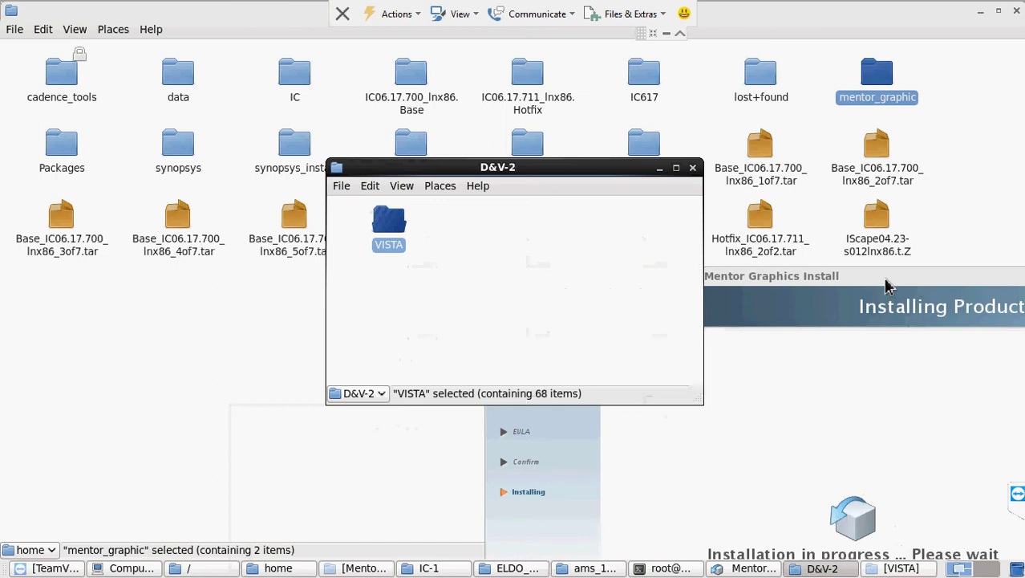
drag(819, 272, 922, 313)
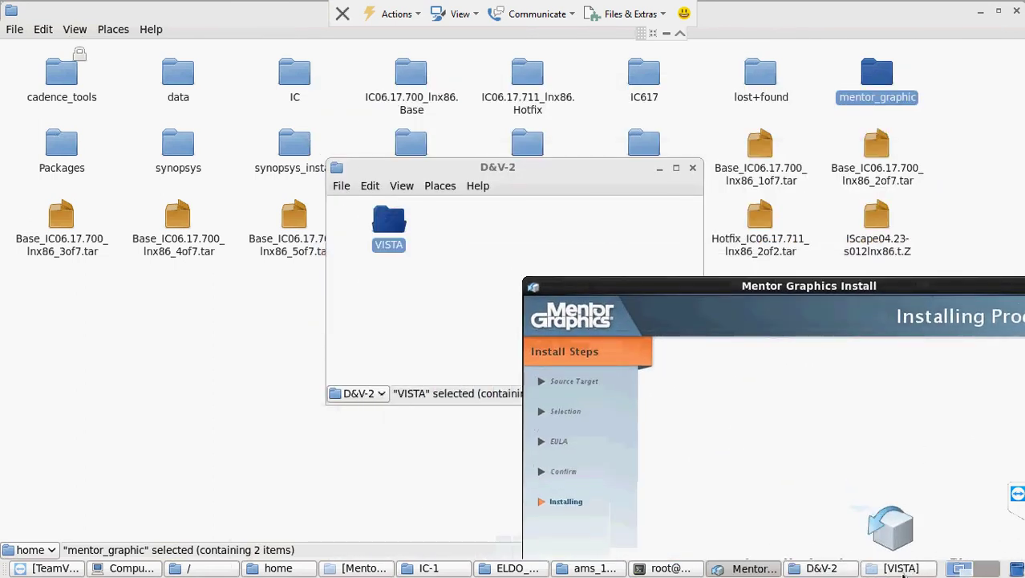
- Open the VISTA folder in D&V-2, maximize its window and examine the installation files, including vista410.common.linux64.bin
click(449, 321)
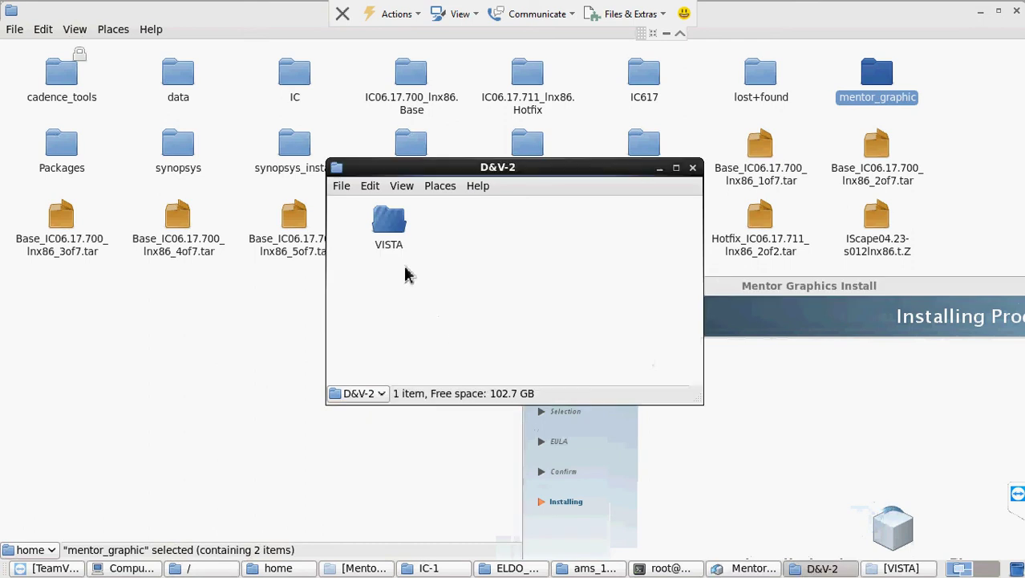
click(393, 233)
double_click(393, 232)
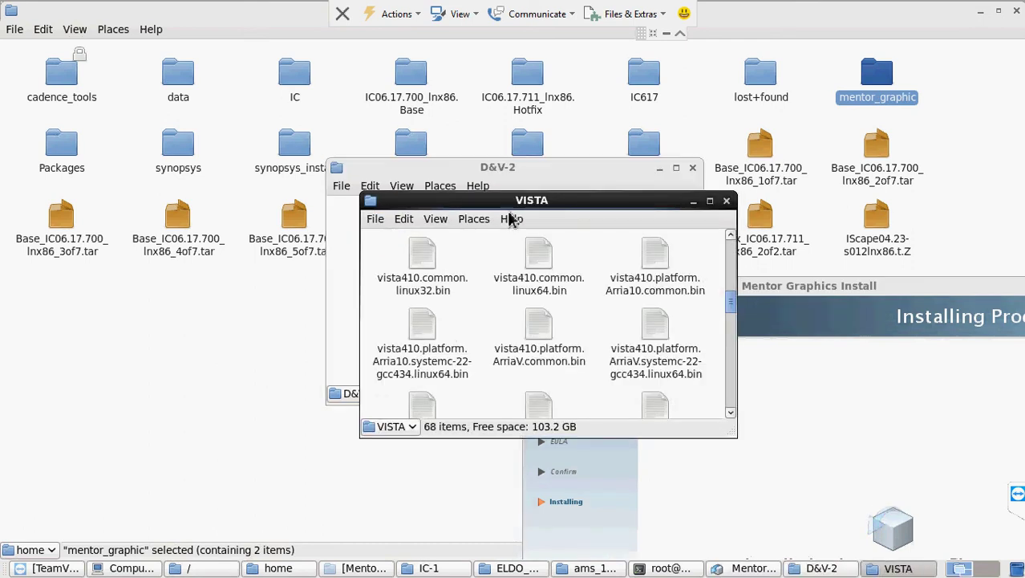
drag(499, 196, 458, 82)
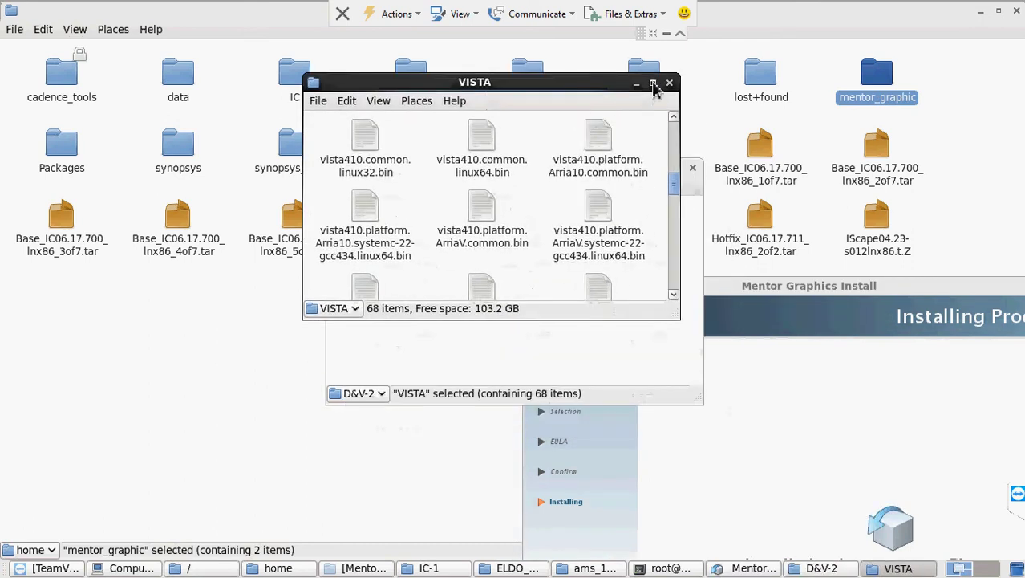
click(654, 84)
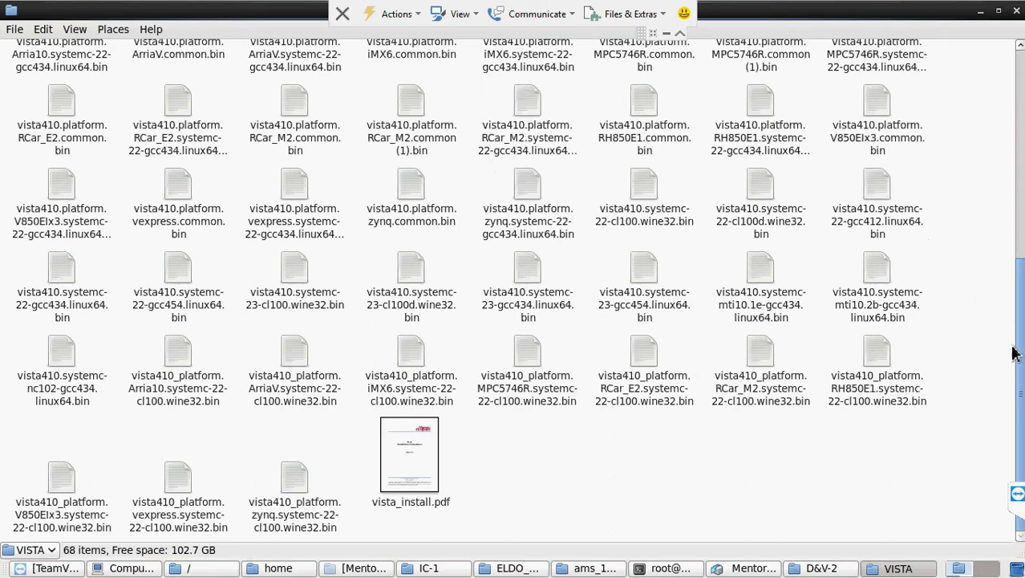
scroll(1021, 357, up, 5)
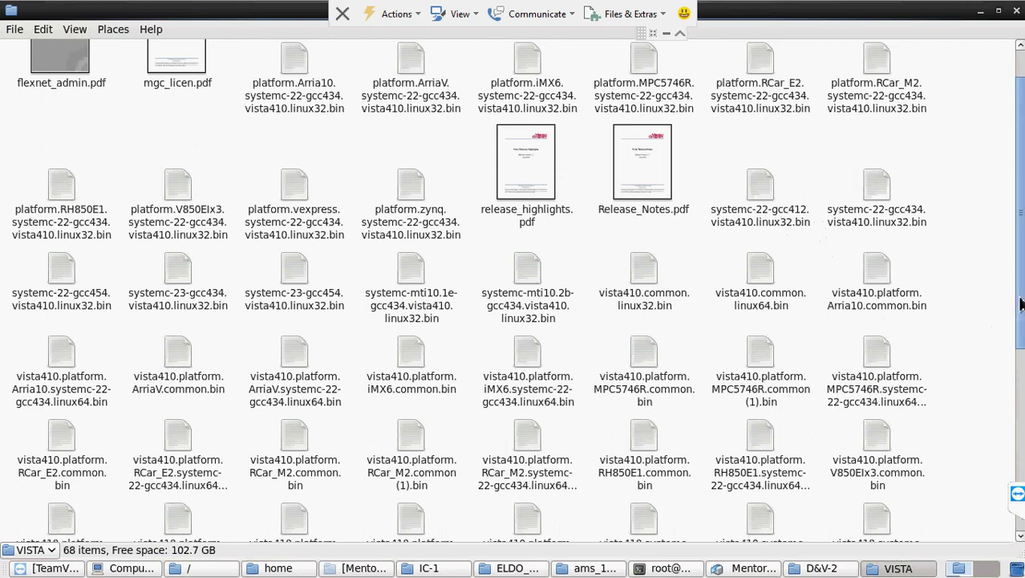
drag(1021, 303, 1021, 335)
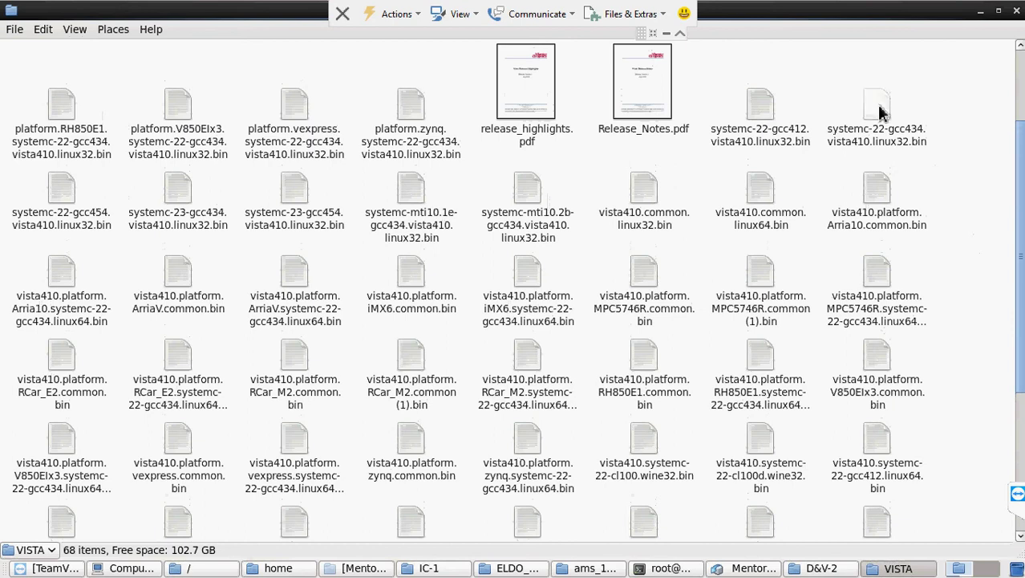
click(766, 203)
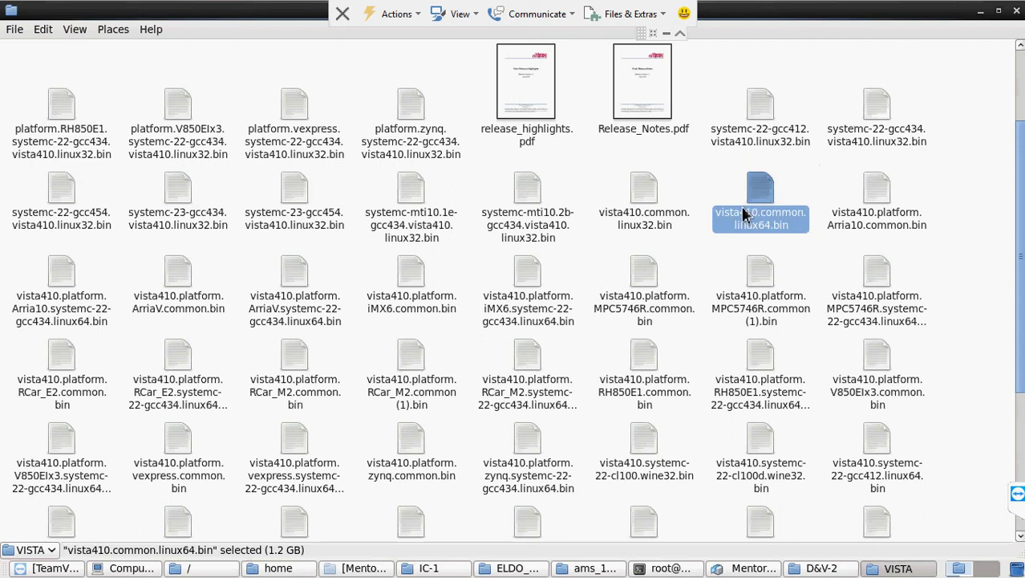
click(684, 265)
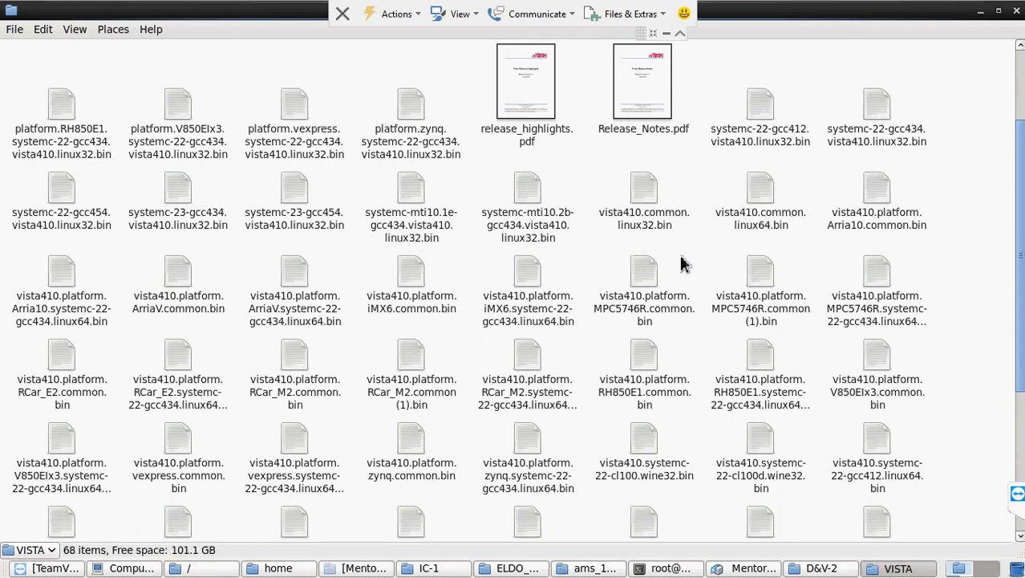
- Open a terminal in the VISTA folder, enlarge its text by one zoom level and move its window slightly
right_click(683, 264)
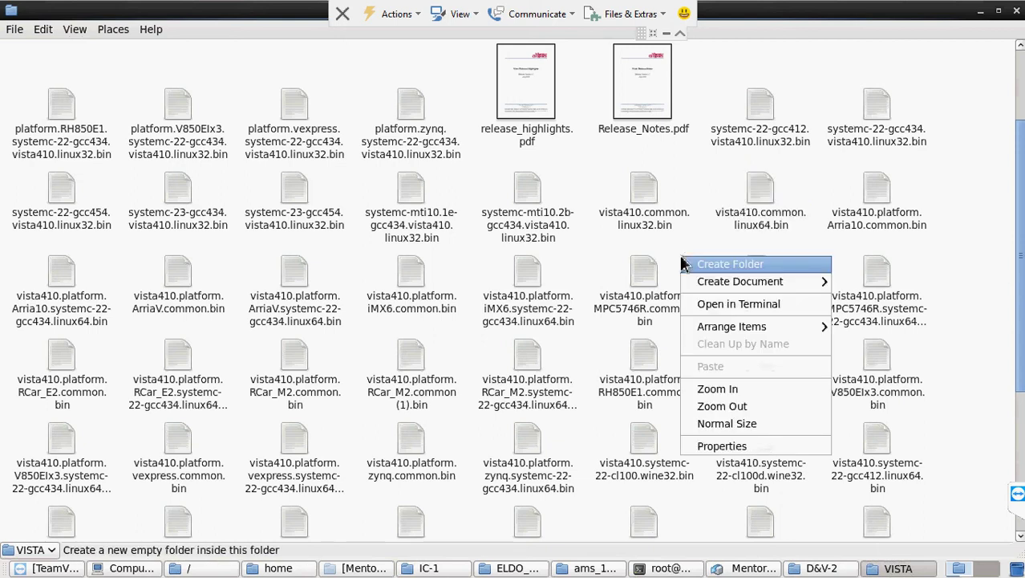
click(721, 311)
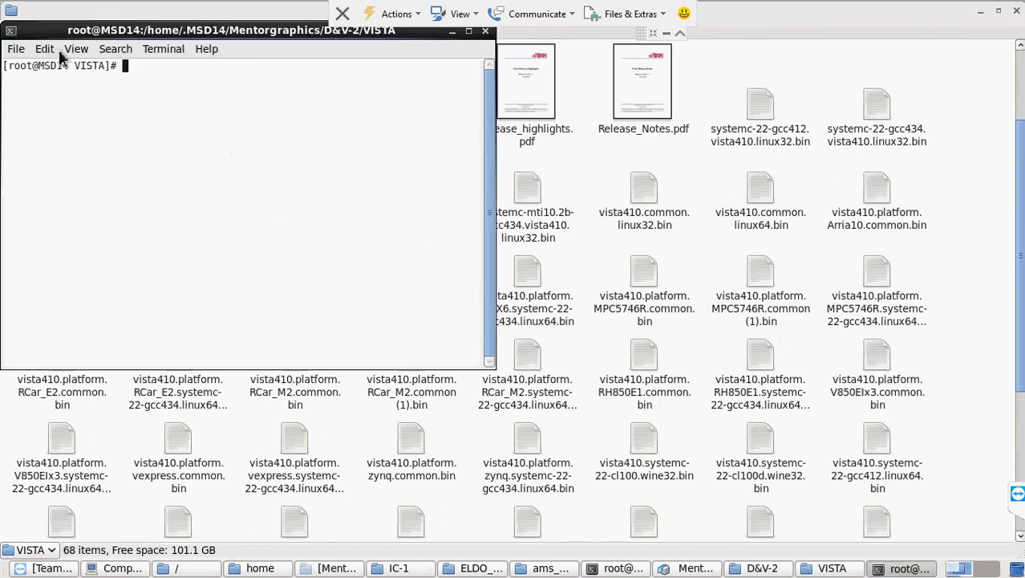
click(77, 50)
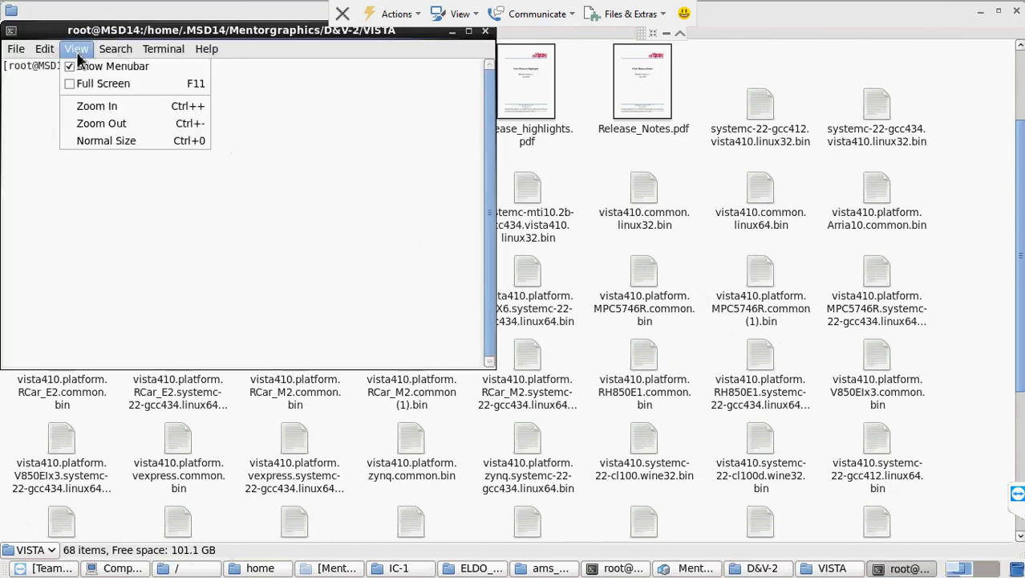
click(96, 105)
drag(211, 38, 224, 64)
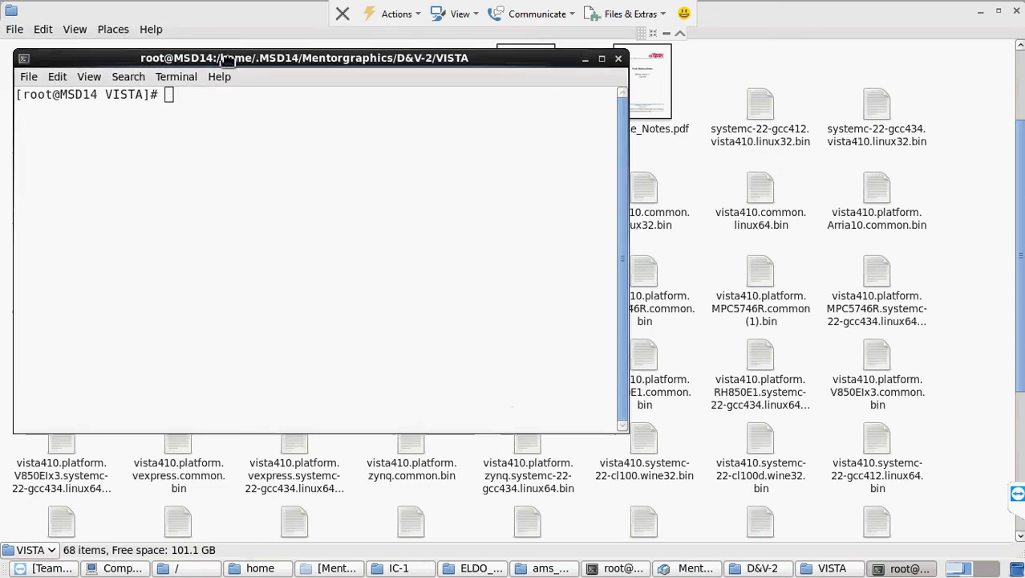
- Run the installer ./vista410.common.linux64.bin in the terminal
text(./)
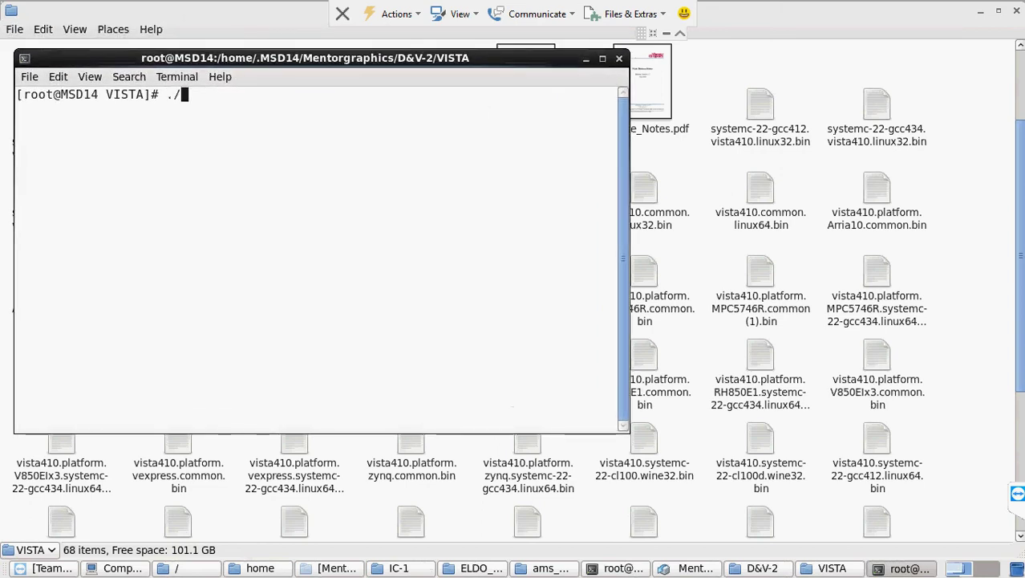
text(vista)
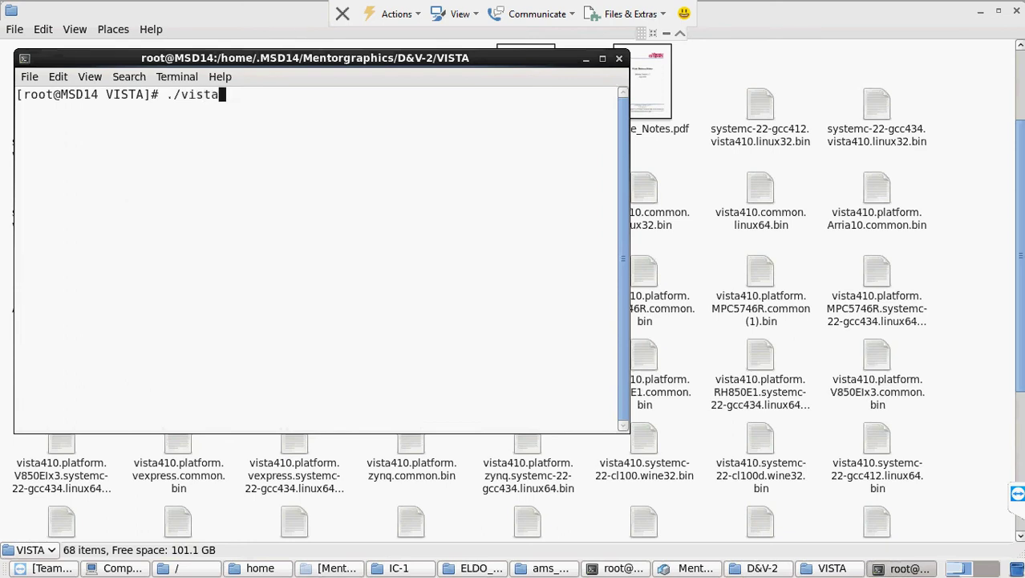
text(410.)
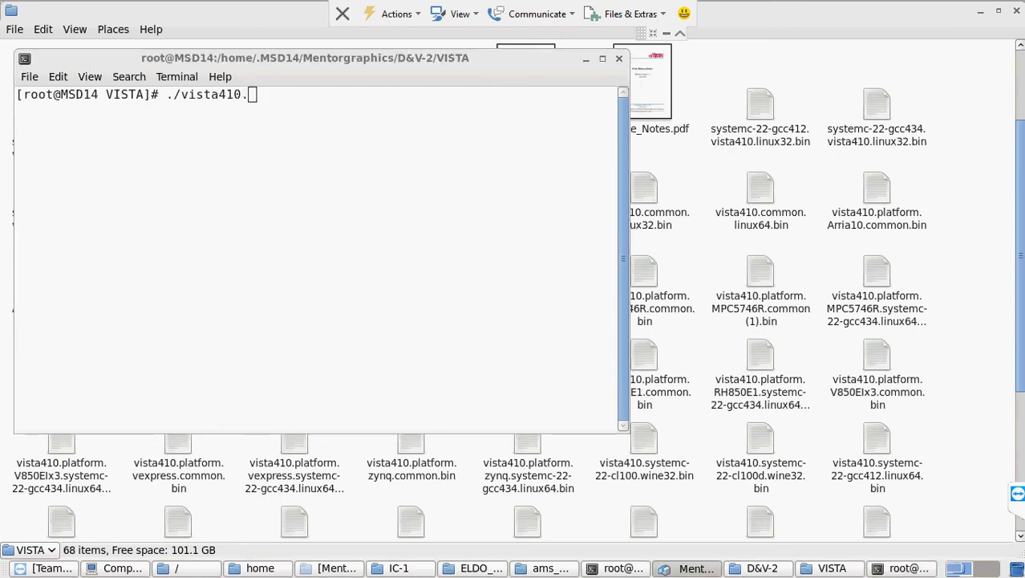
click(273, 111)
text(c)
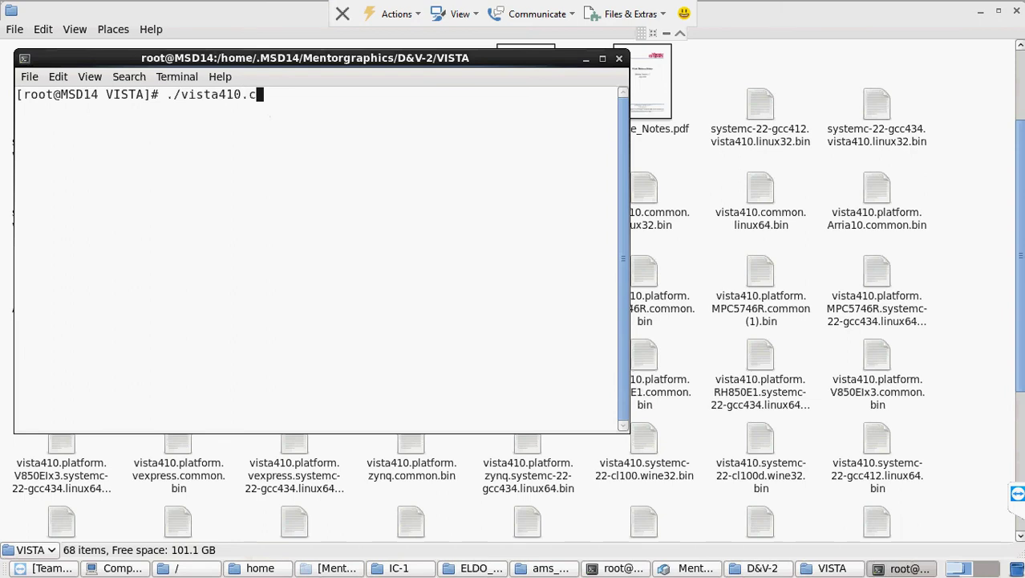
key(Tab)
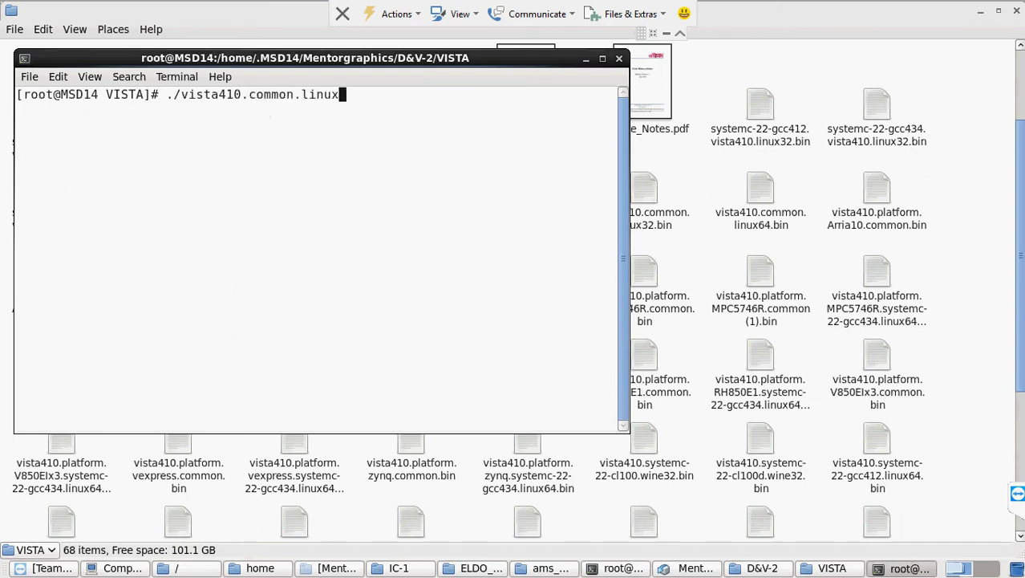
text(6)
key(Tab)
key(Return)
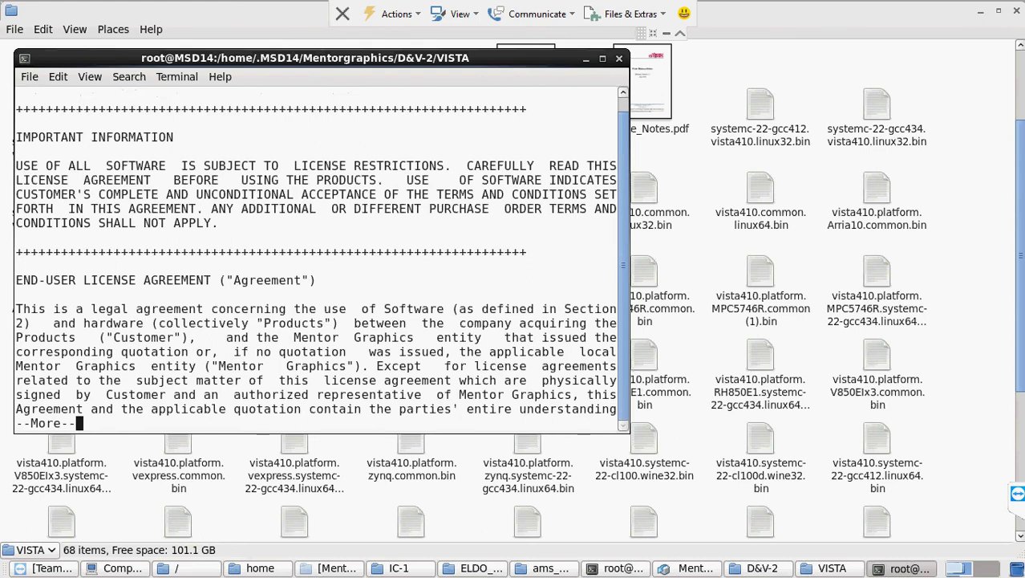
- Page through the Vista license agreement to its end and accept it with yes
key(Return)
key(Return)
key(Return)
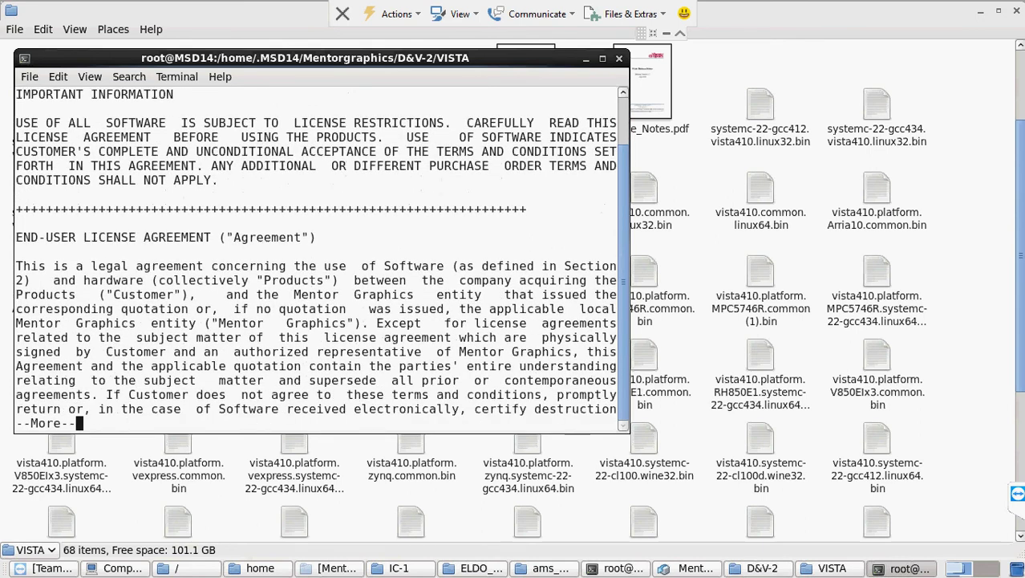
key(Return)
key(Return)
key(Return)
key(Return)
key(Return)
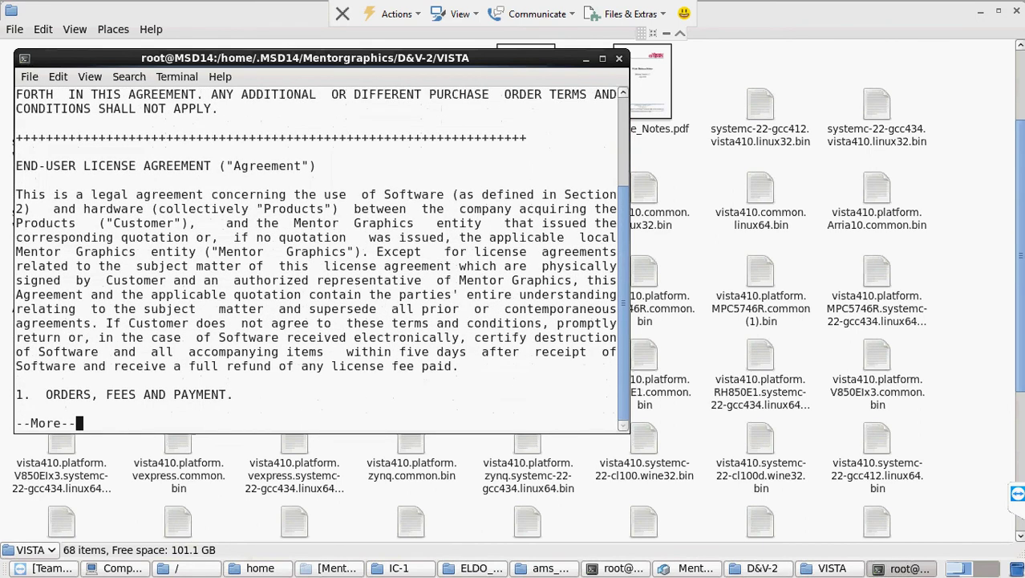
key(Return)
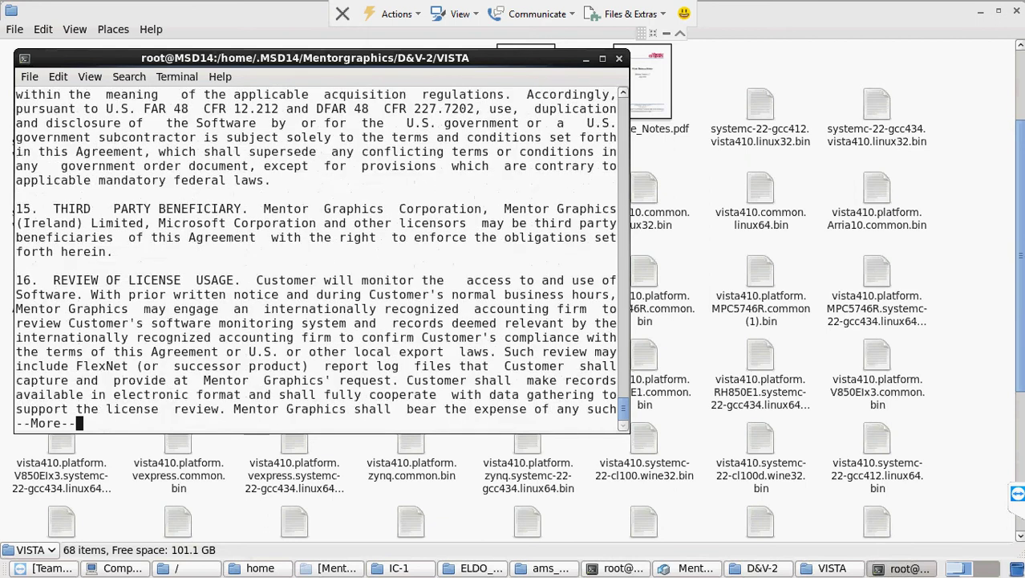
key(Return)
key(Return)
key(Return)
key(Return)
key(Return)
key(Return)
key(Return)
key(Return)
key(Return)
key(Return)
key(Return)
key(Return)
key(Return)
key(Return)
key(Return)
key(Return)
key(Return)
key(Return)
key(Return)
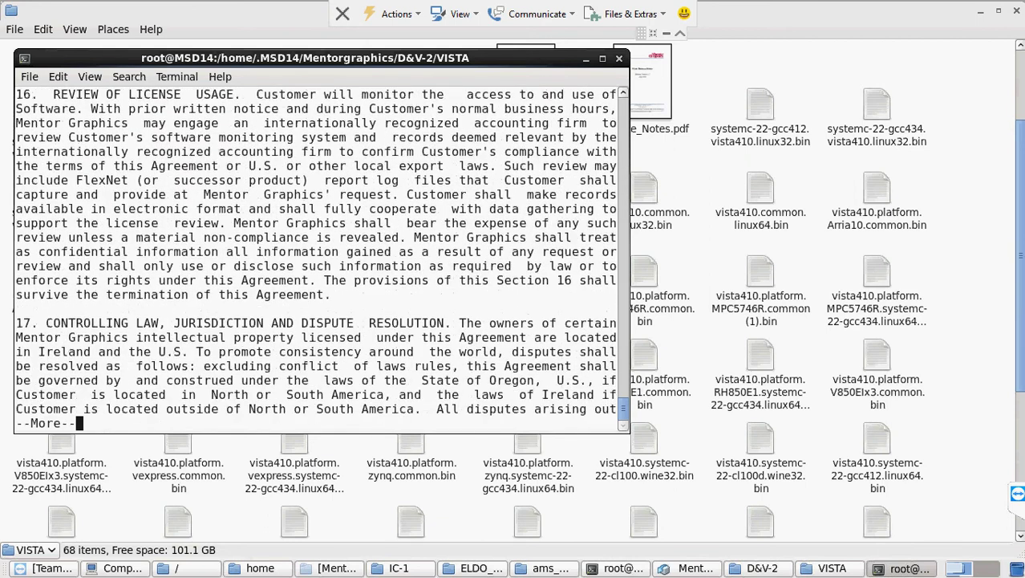
key(Return)
key(Return)
key(Return)
key(Return)
key(Return)
key(Return)
key(Return)
key(Return)
key(Return)
key(Return)
key(Return)
key(Return)
key(Return)
key(Return)
key(Return)
key(Return)
key(Return)
key(Return)
key(Return)
key(Return)
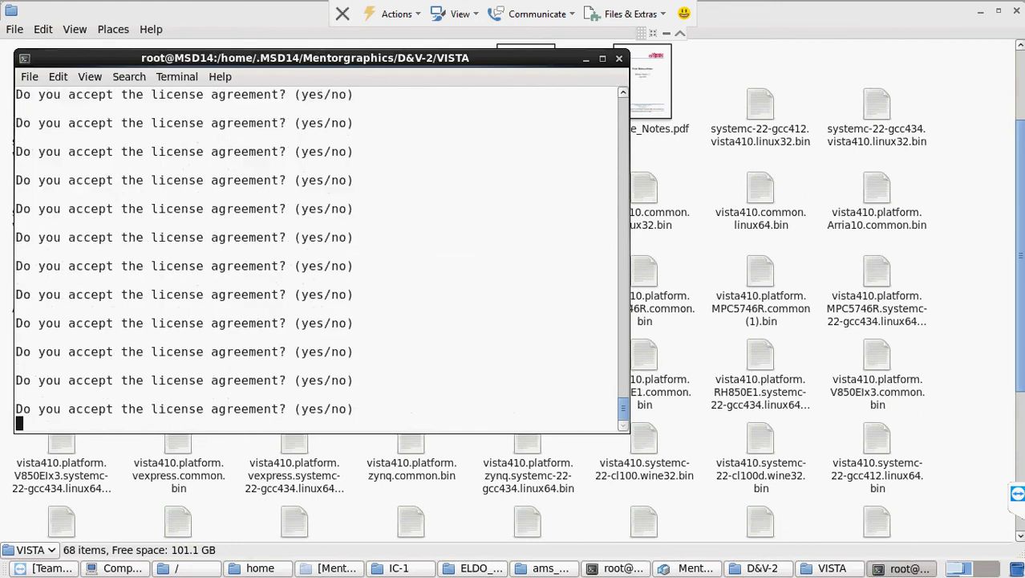
text(yes)
key(Return)
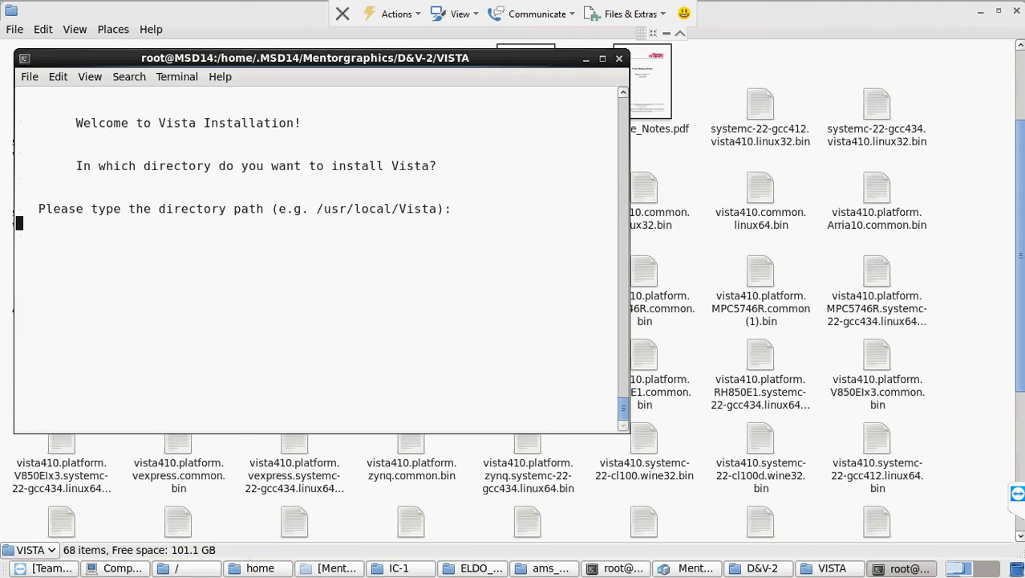
- Set the Vista installation directory to /home/mentor_graphic/vista, agree to create it and start copying the files
text(/home/mento)
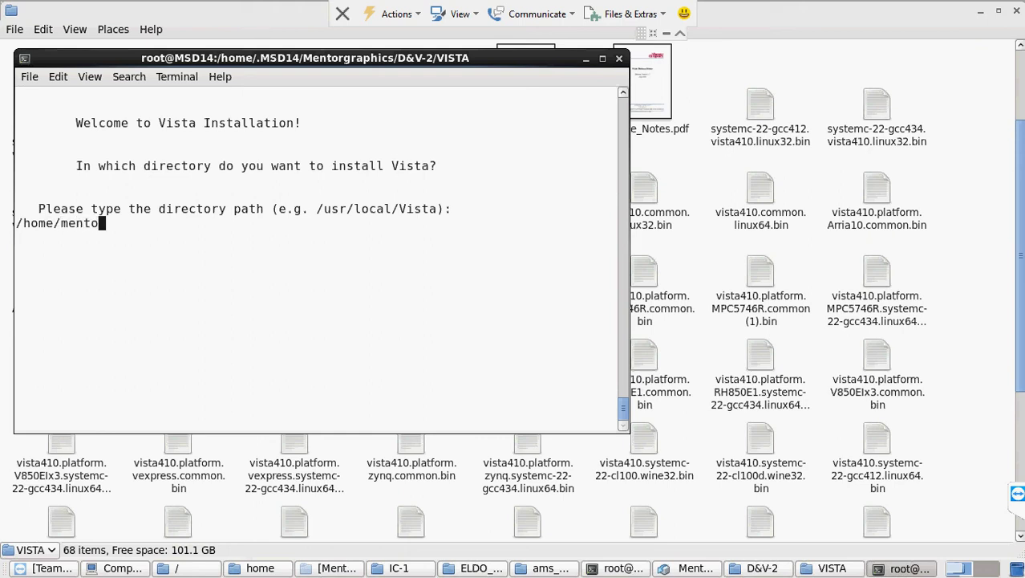
text(r_graphi)
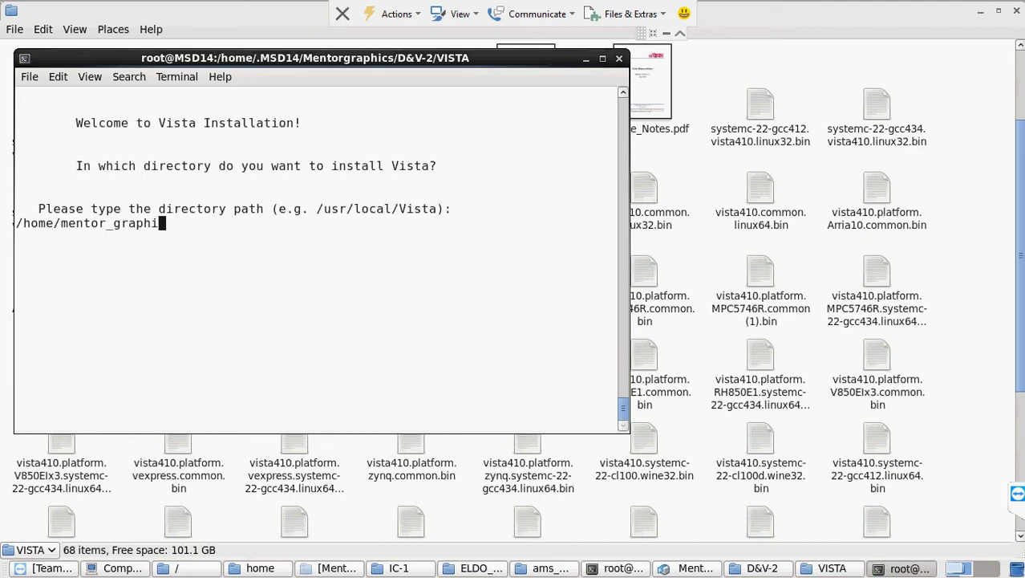
text(c/vista)
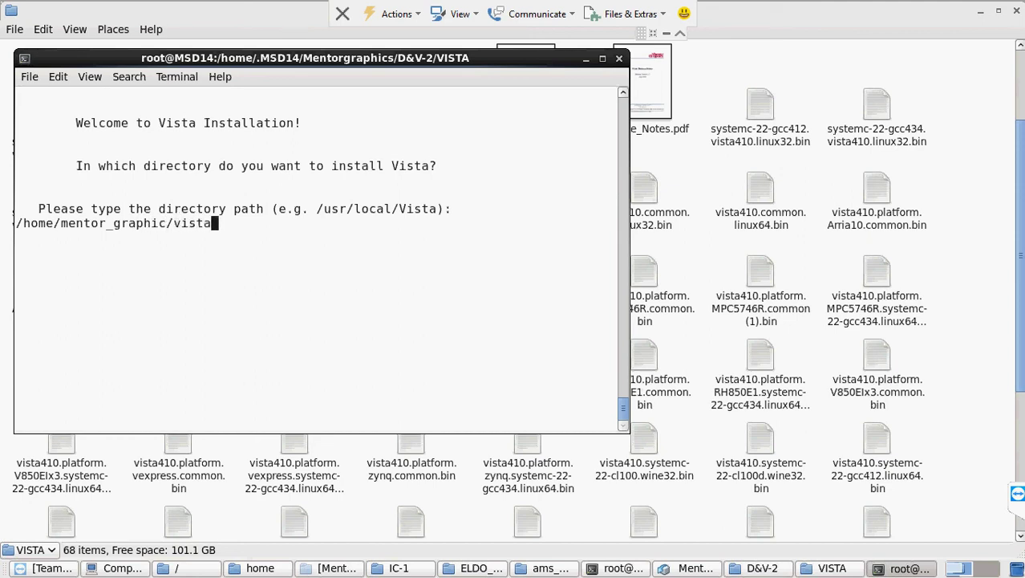
key(Return)
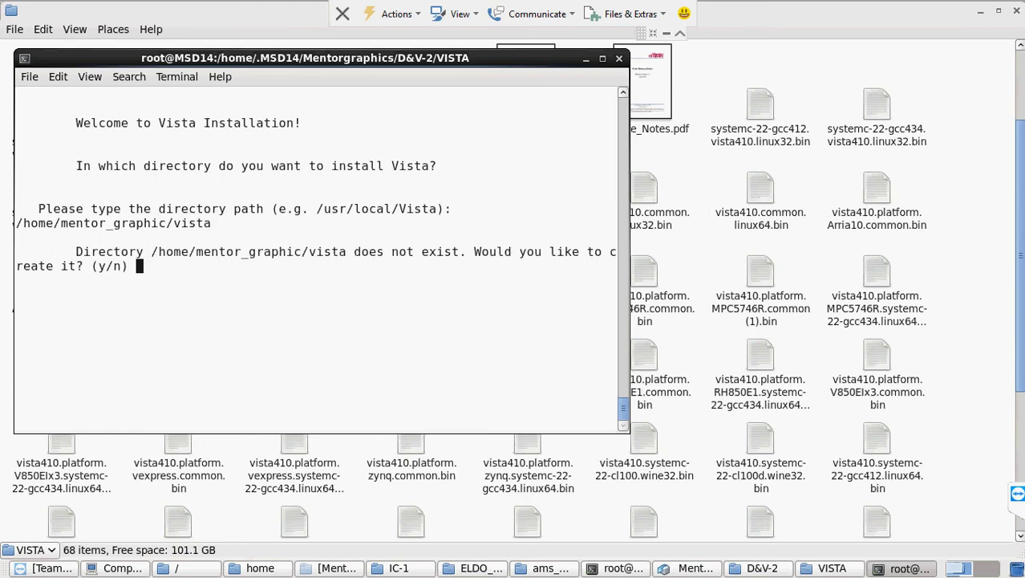
text(y)
key(Return)
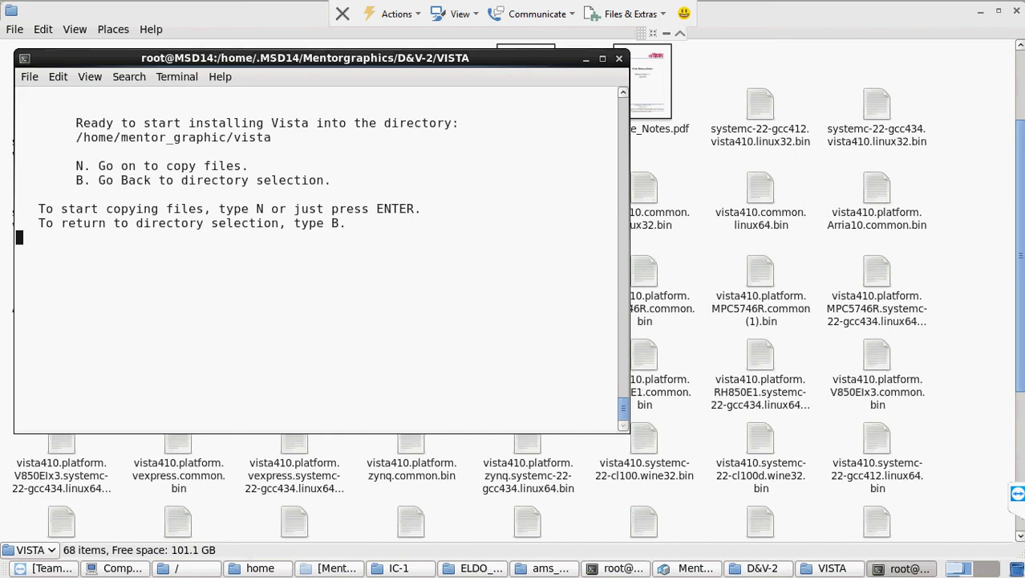
key(Return)
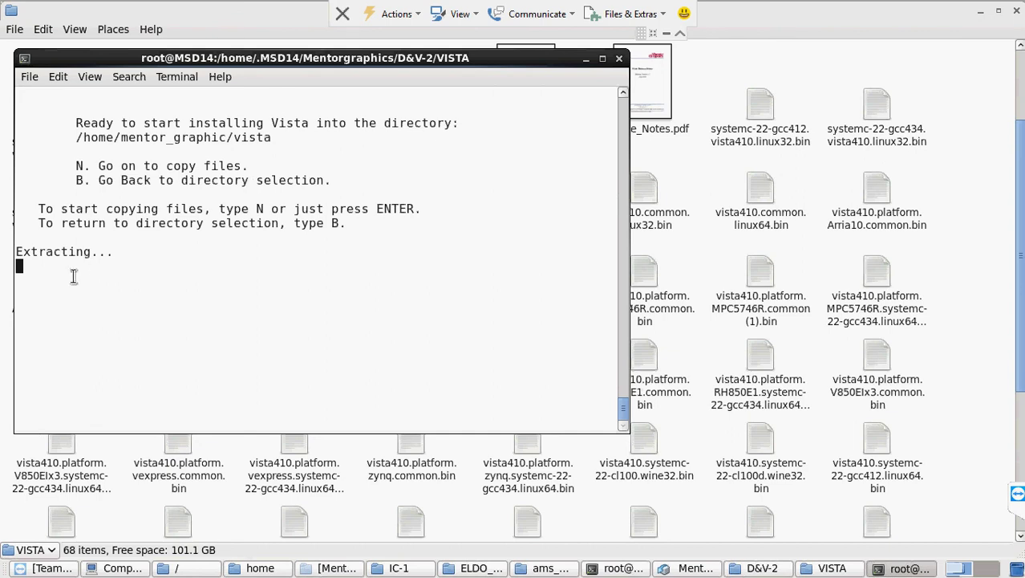
- Bring the Mentor Graphics Install window to the front, move it into full view and close out the completed installation
click(690, 568)
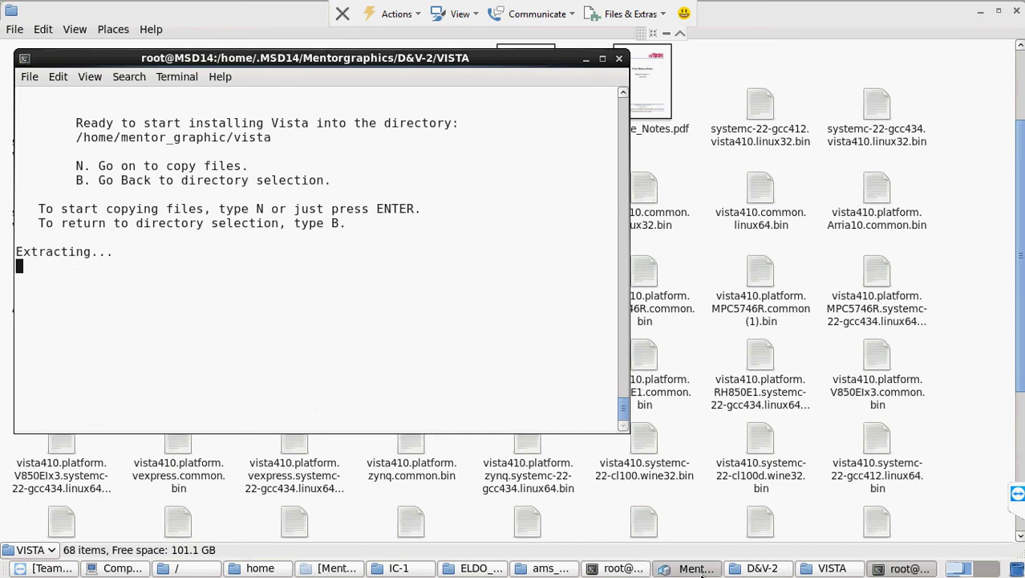
drag(712, 287, 566, 32)
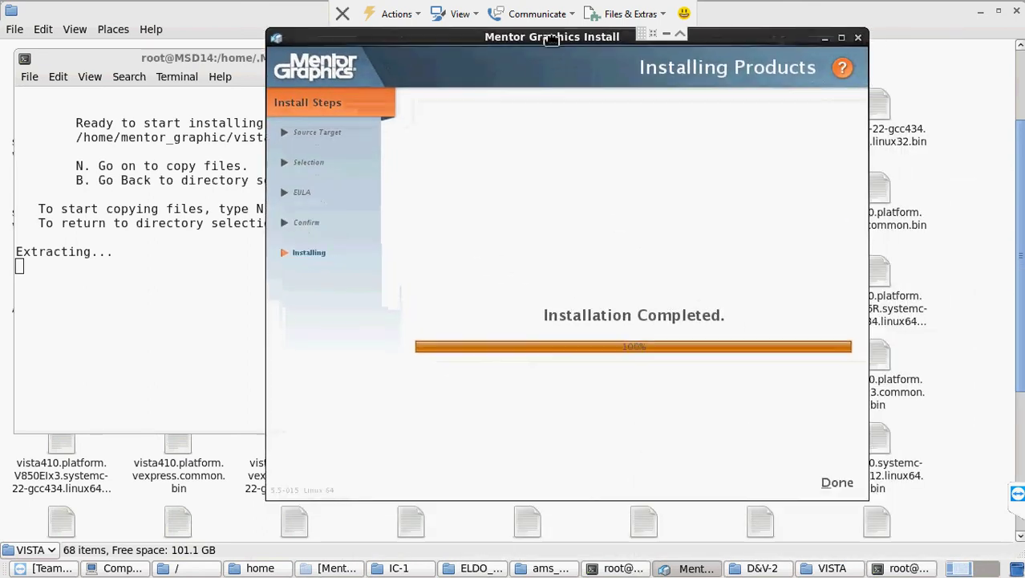
click(834, 482)
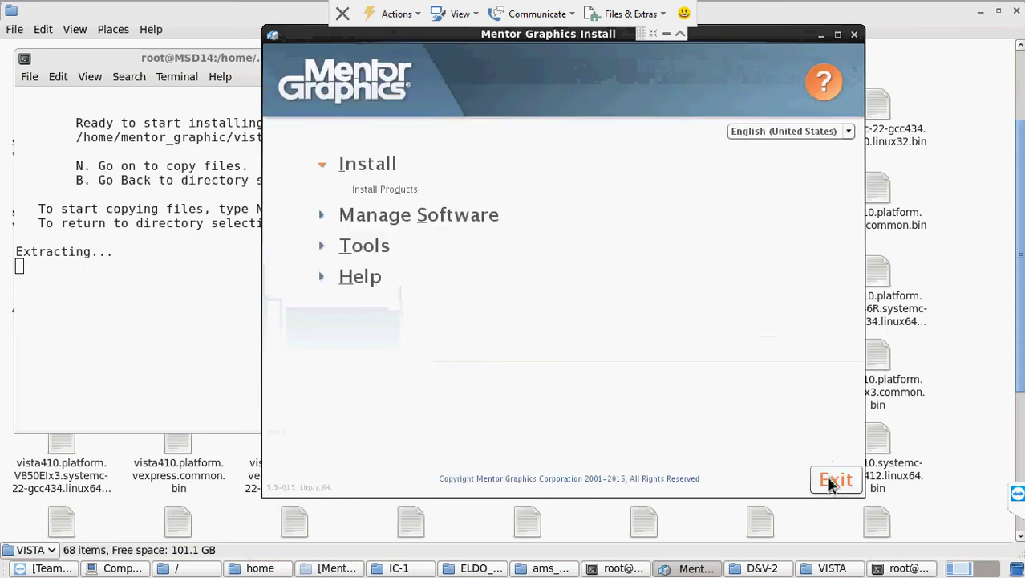
- Start a product installation and select ams_16_1.aol in Mentorgraphics/IC-1/ELDO_&_QUESTA_ADMS as its source
click(386, 189)
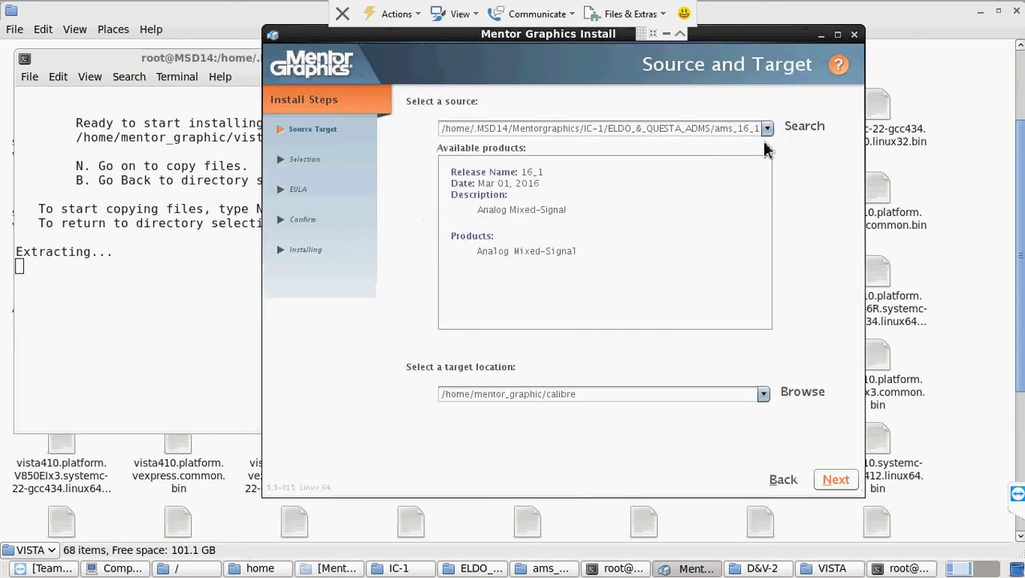
click(767, 130)
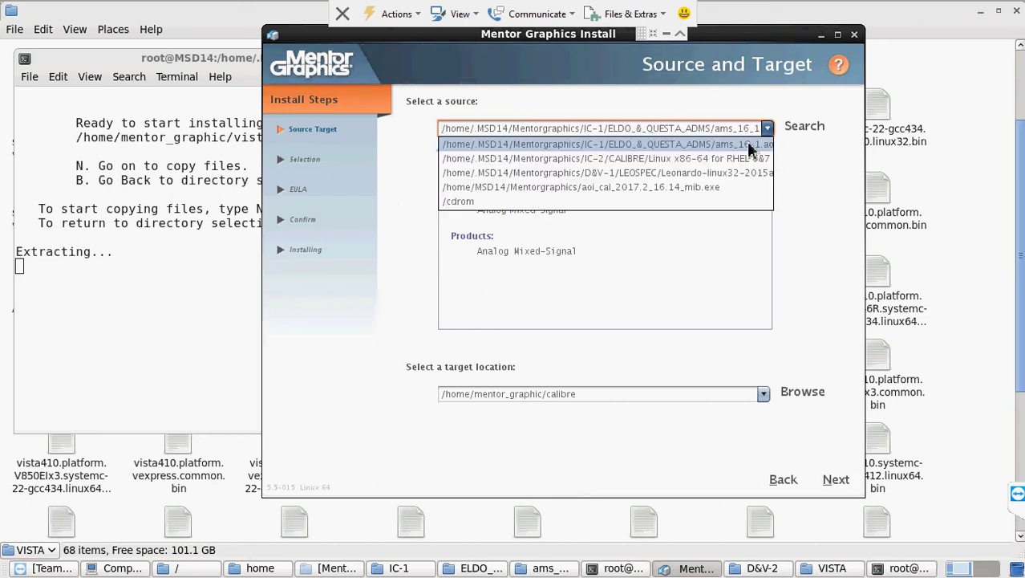
click(788, 130)
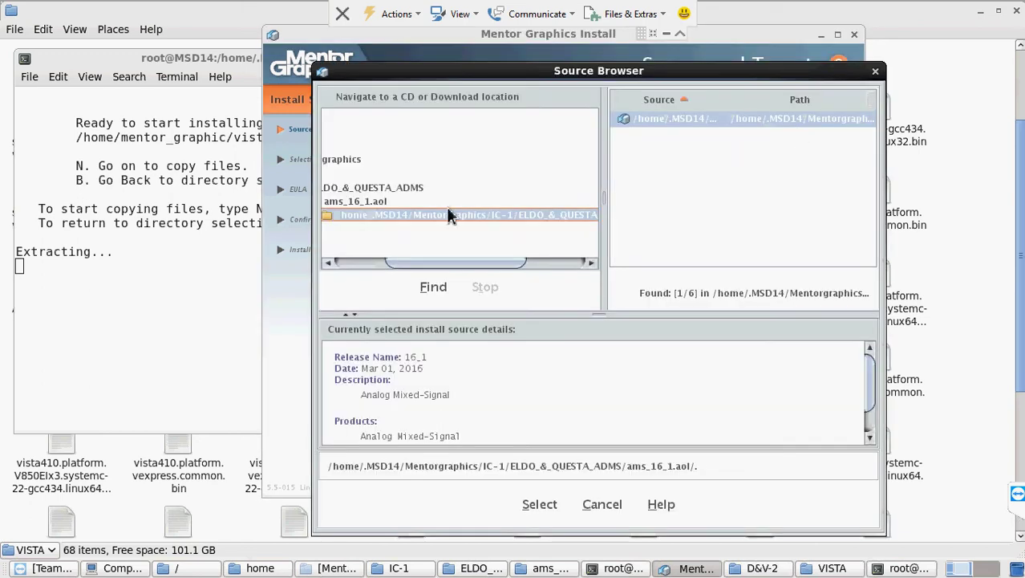
drag(423, 266, 359, 259)
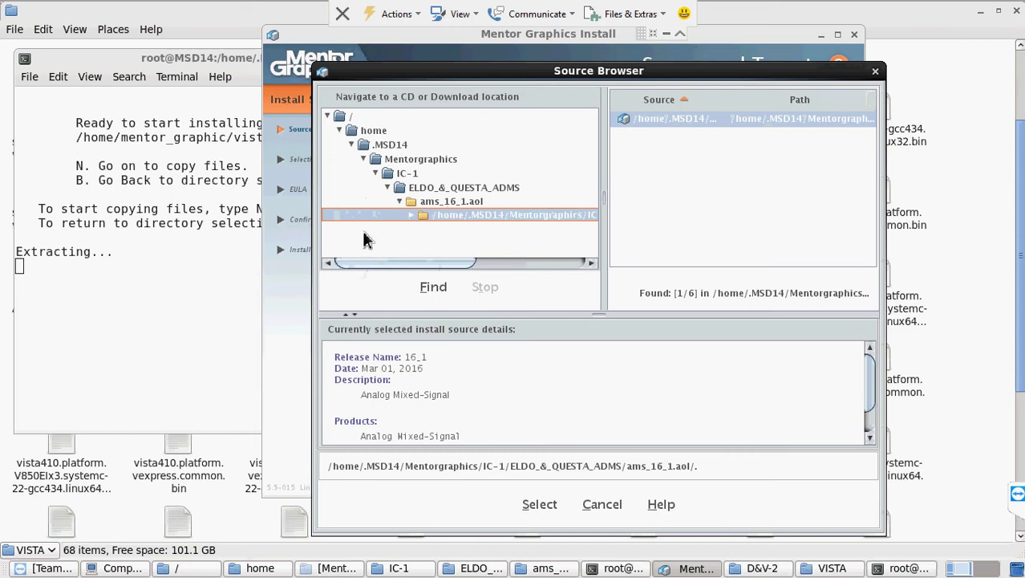
click(453, 159)
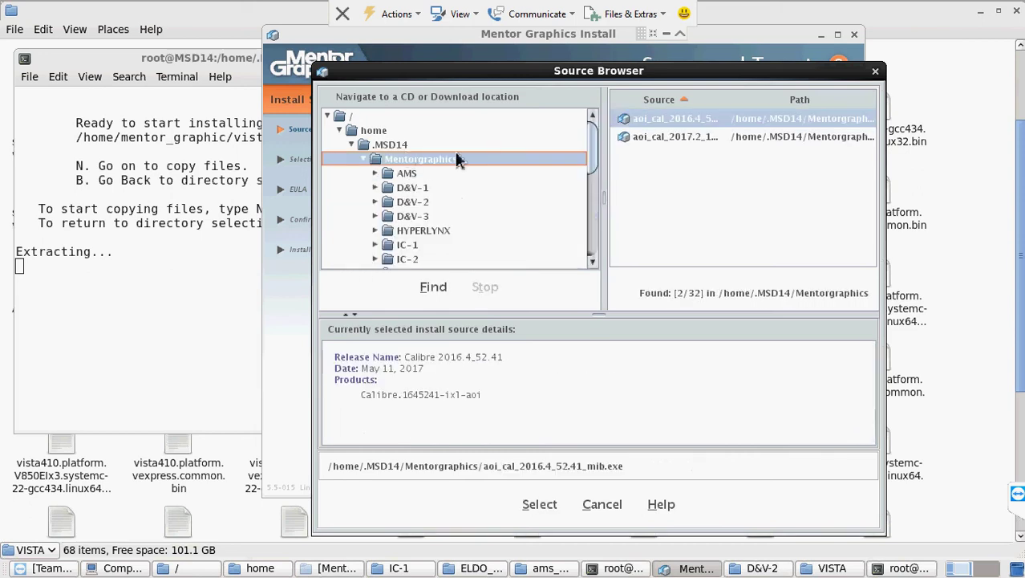
drag(592, 161, 594, 186)
click(405, 187)
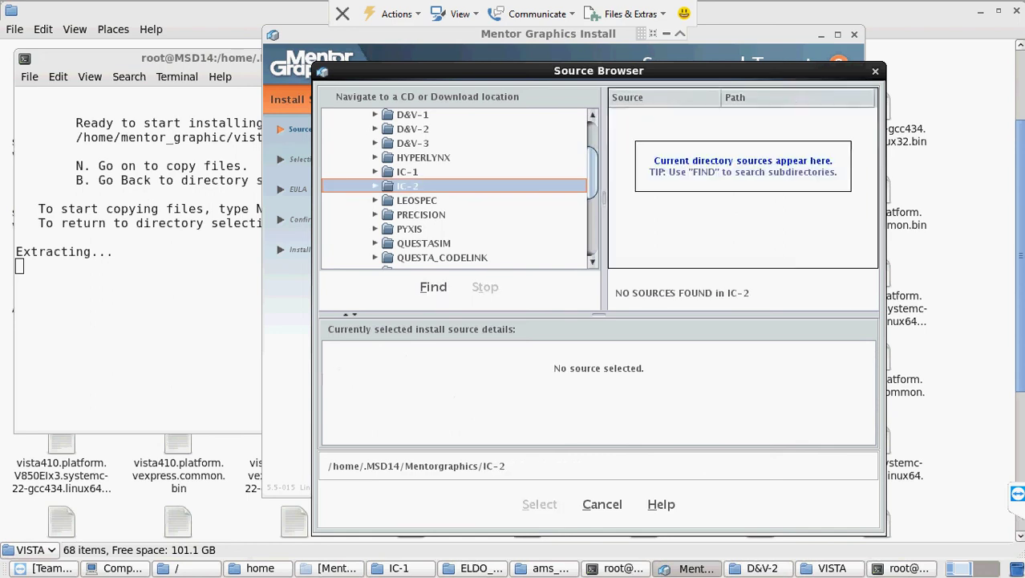
click(376, 186)
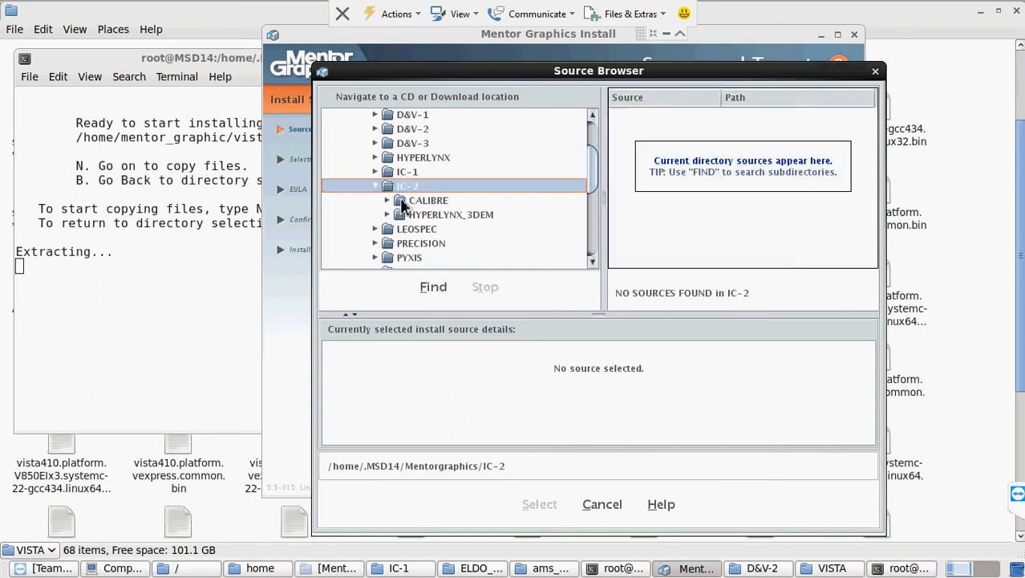
click(375, 171)
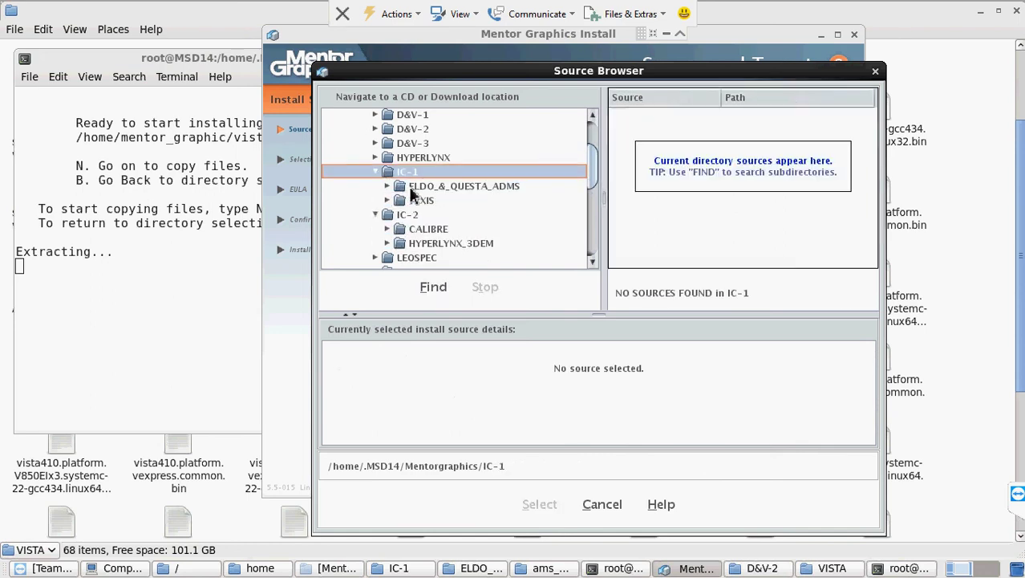
click(410, 187)
click(388, 186)
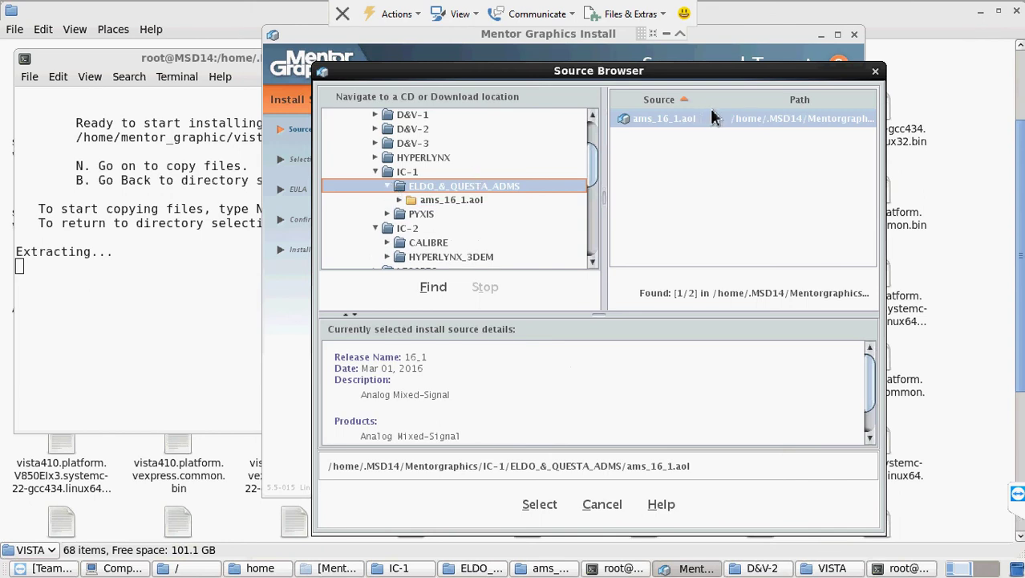
click(539, 504)
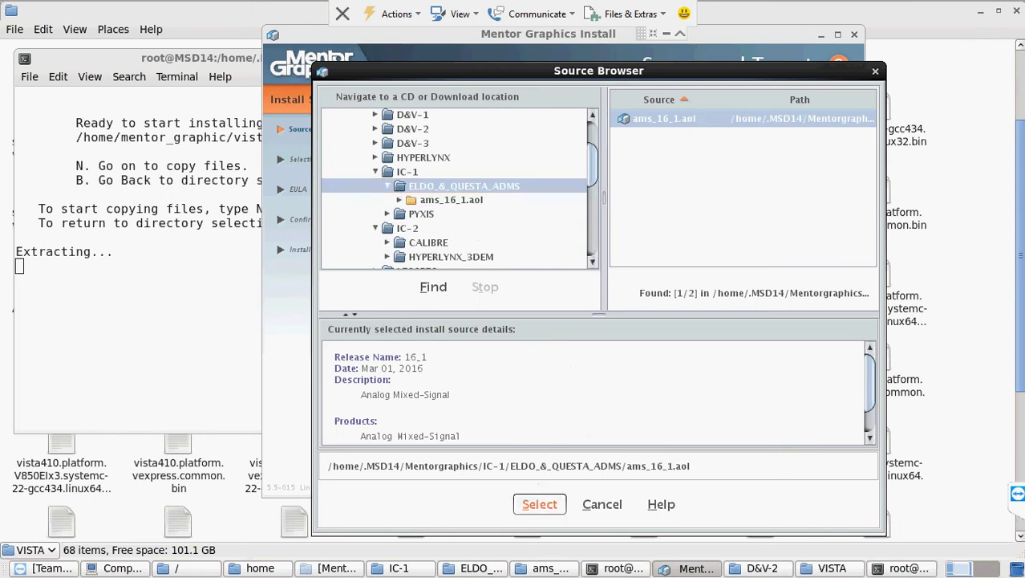
- Set the target location to /home/mentor_graphic/eldo_ams, agree to create the directory and continue to product selection
click(588, 394)
key(BackSpace)
key(BackSpace)
key(BackSpace)
key(BackSpace)
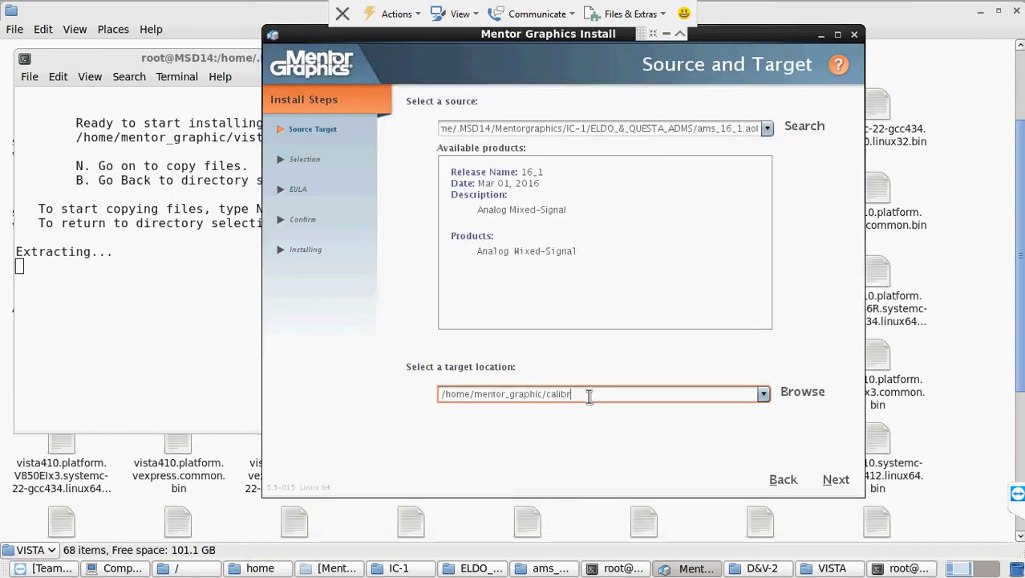
key(BackSpace)
key(BackSpace)
key(BackSpace)
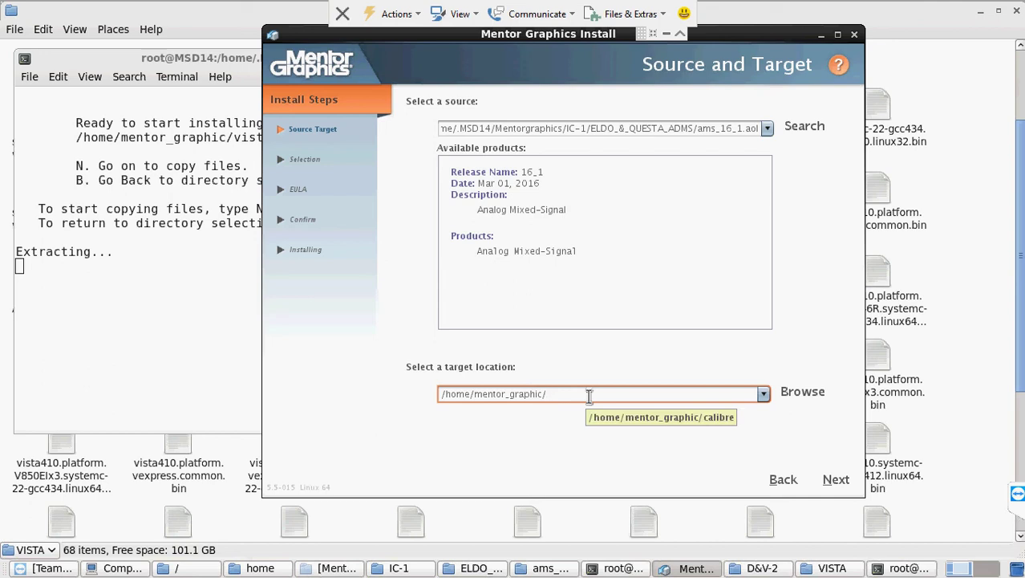
text(eldo_ams)
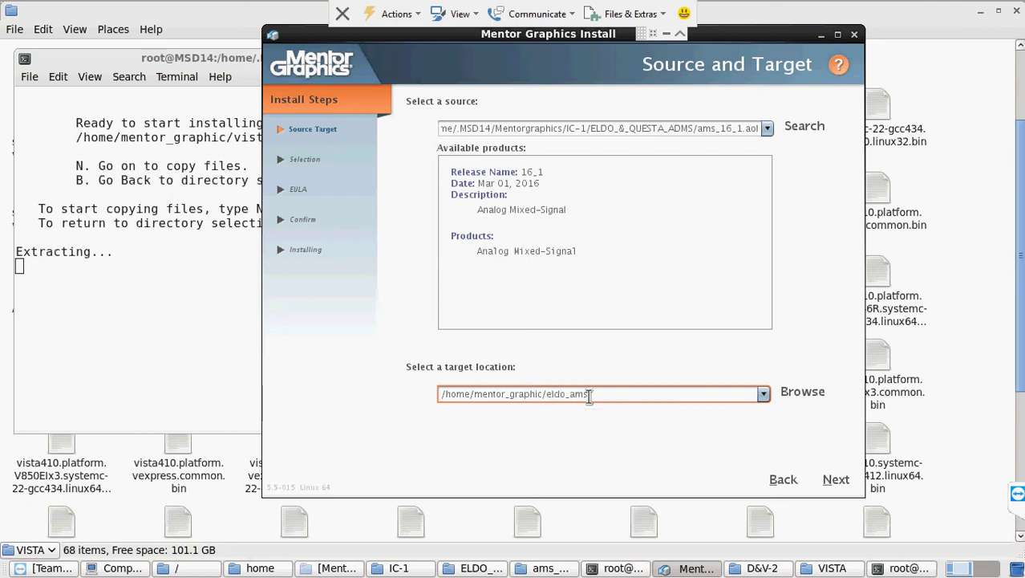
click(835, 480)
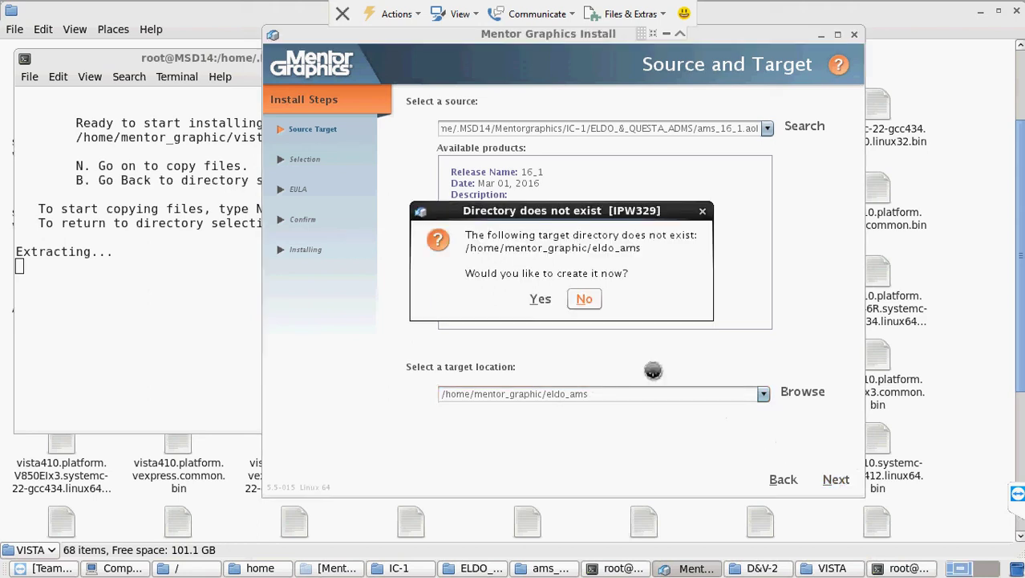
click(542, 299)
click(834, 480)
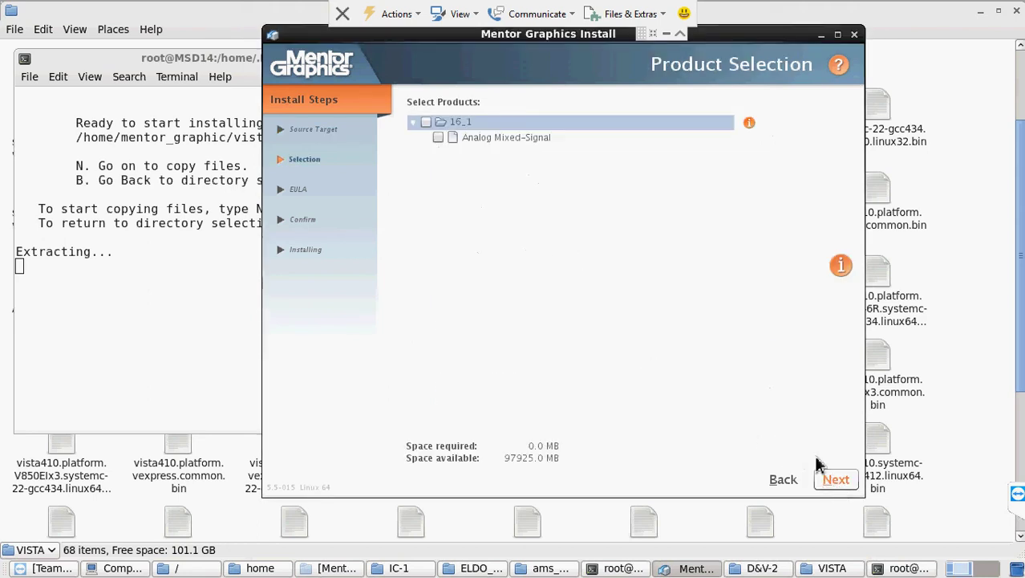
- Select the whole 16_1 release with Analog Mixed-Signal, accept the license agreement and start the installation
click(426, 122)
click(834, 479)
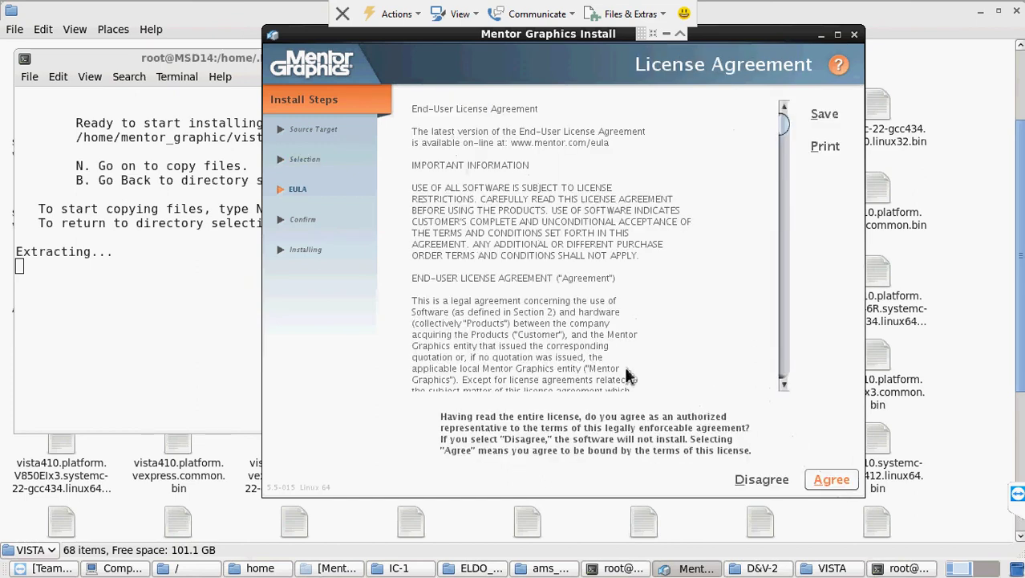
click(832, 479)
click(831, 480)
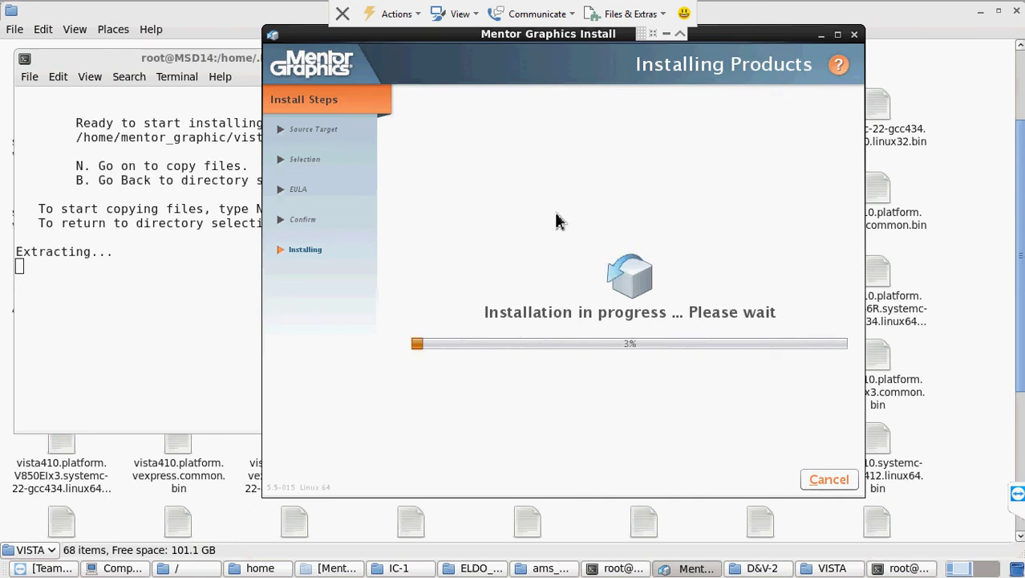
- Minimize the installer and look through the extracted Vista files in /home/mentor_graphic/vista
click(215, 320)
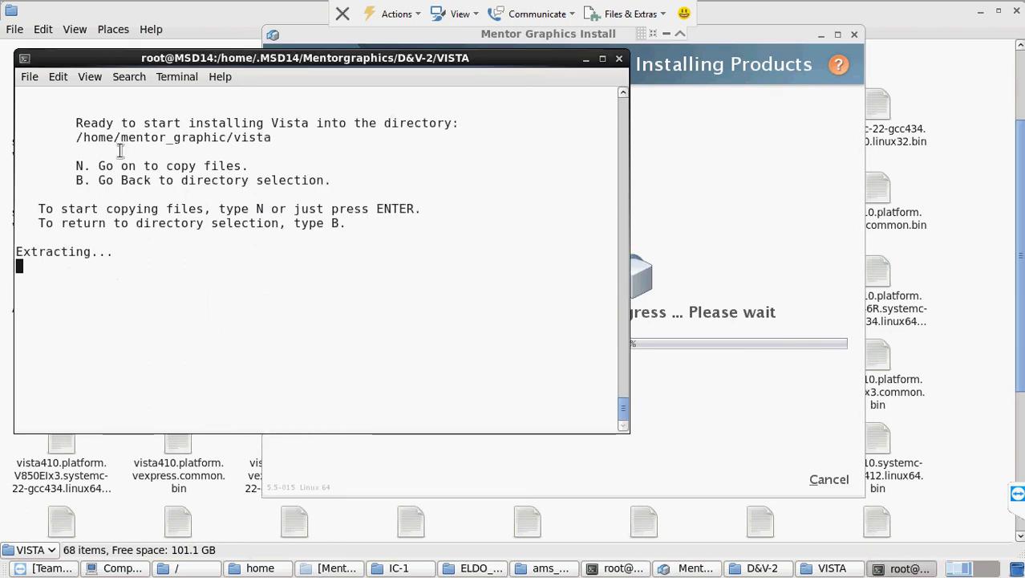
click(820, 35)
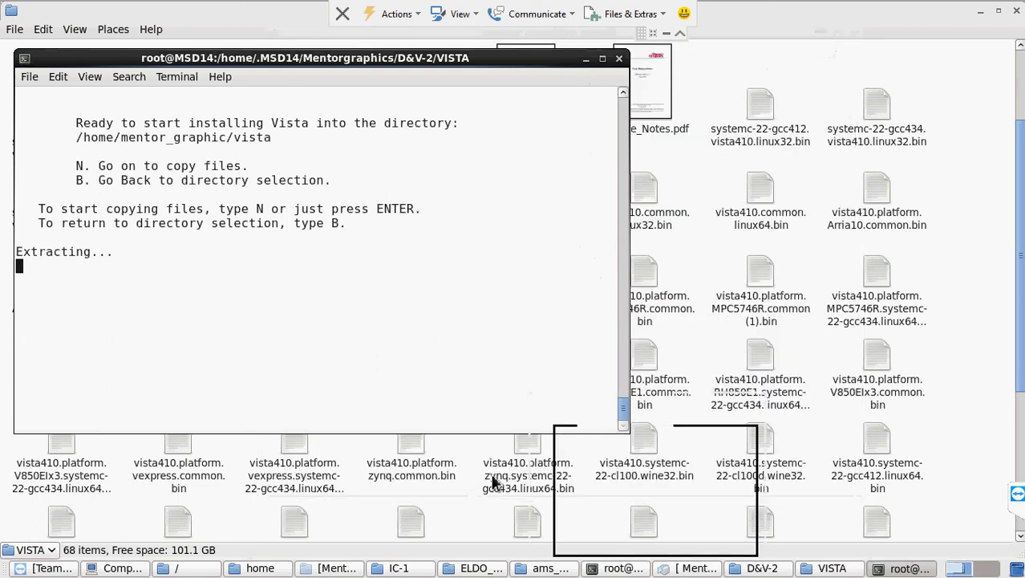
click(351, 568)
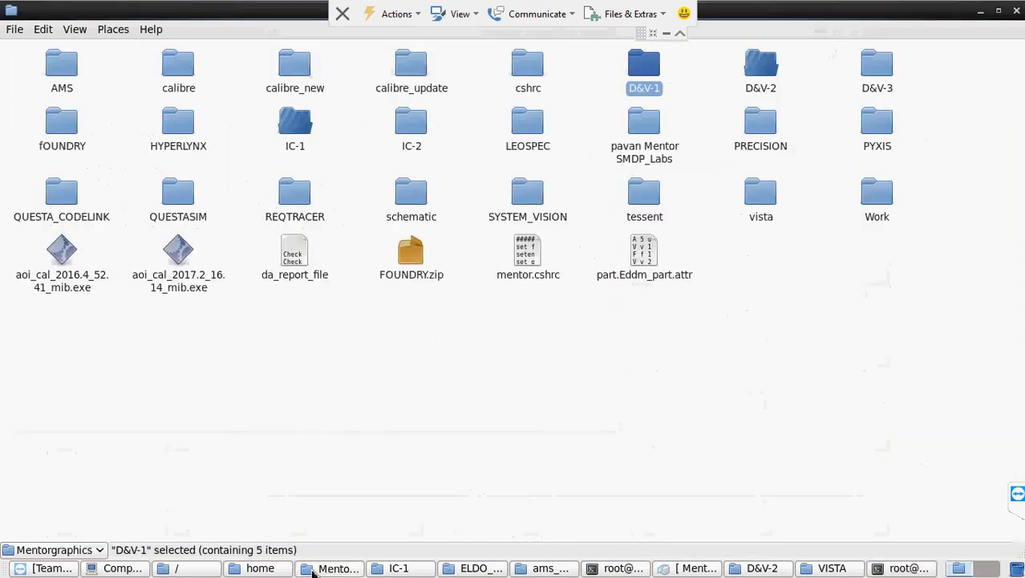
click(260, 568)
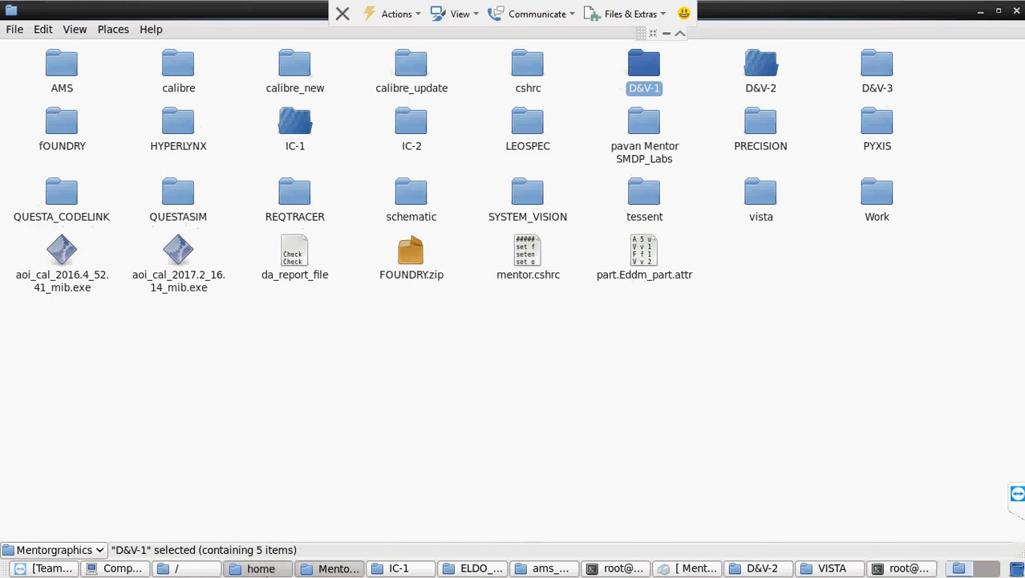
click(834, 122)
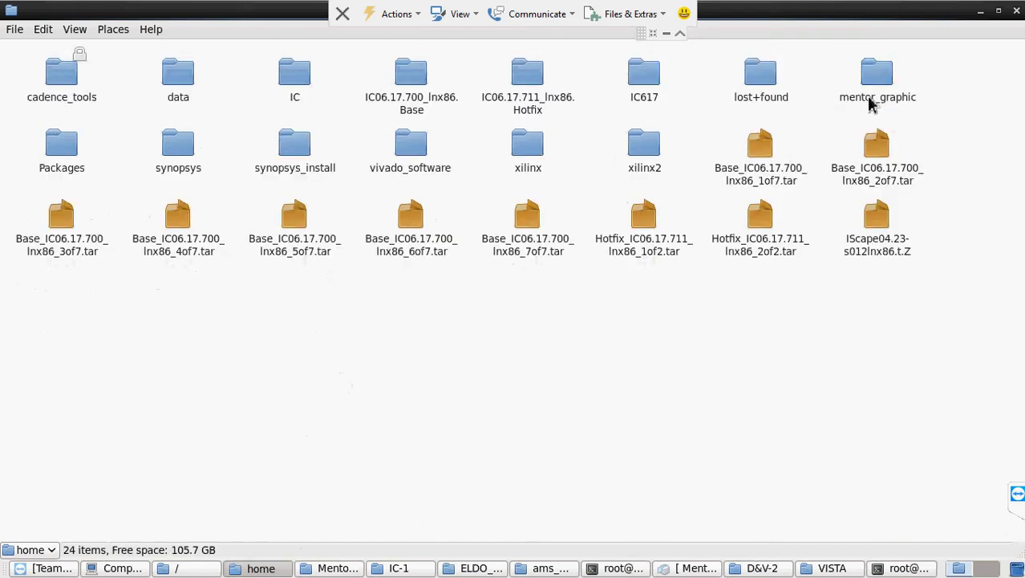
double_click(877, 91)
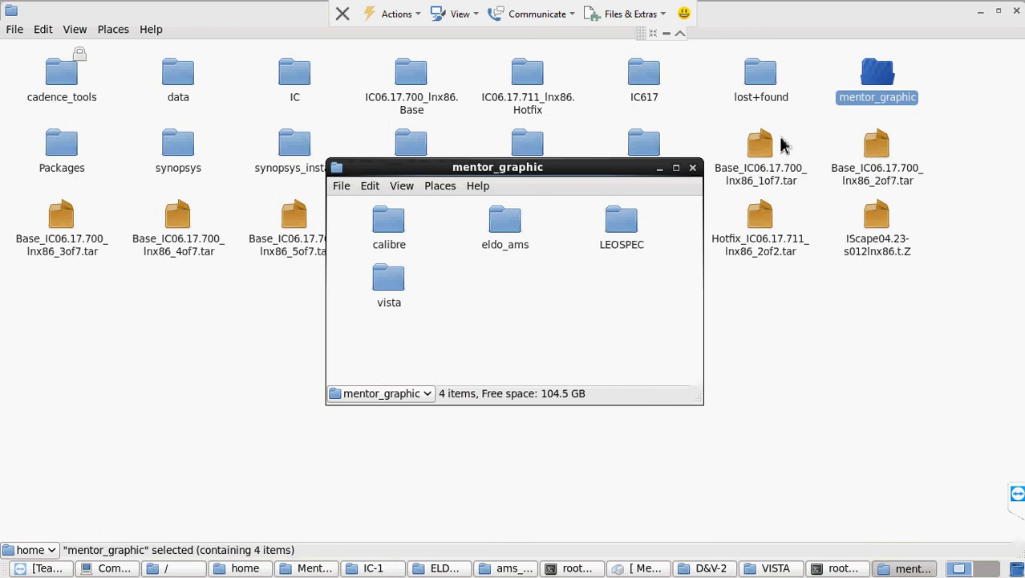
double_click(392, 282)
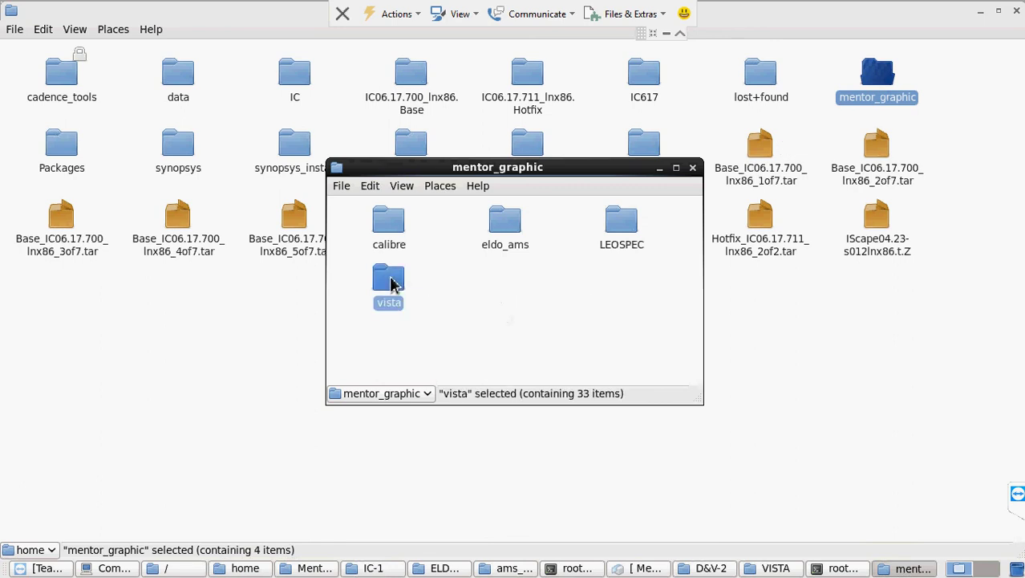
scroll(574, 332, down, 5)
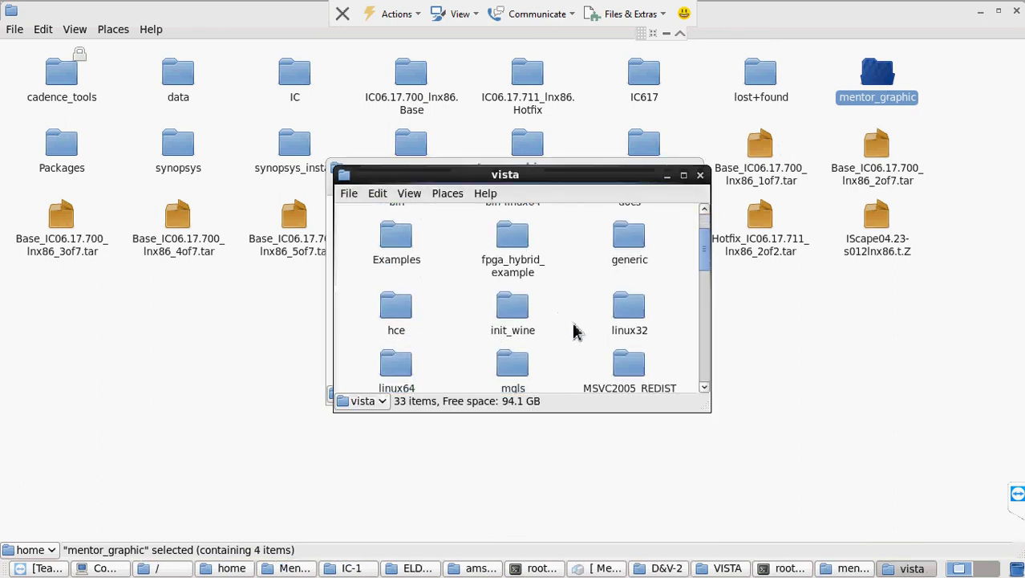
scroll(574, 332, down, 8)
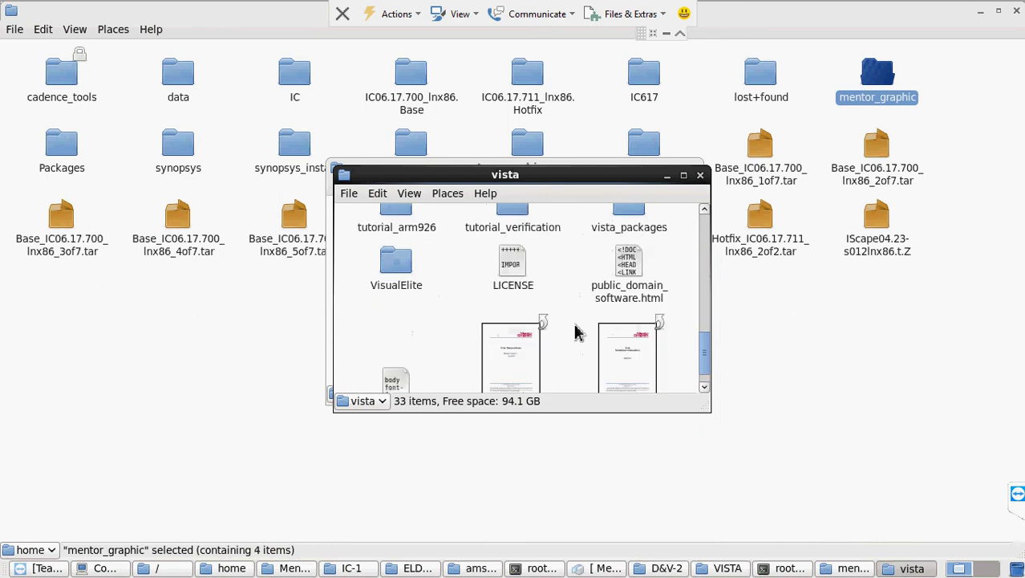
scroll(574, 332, up, 5)
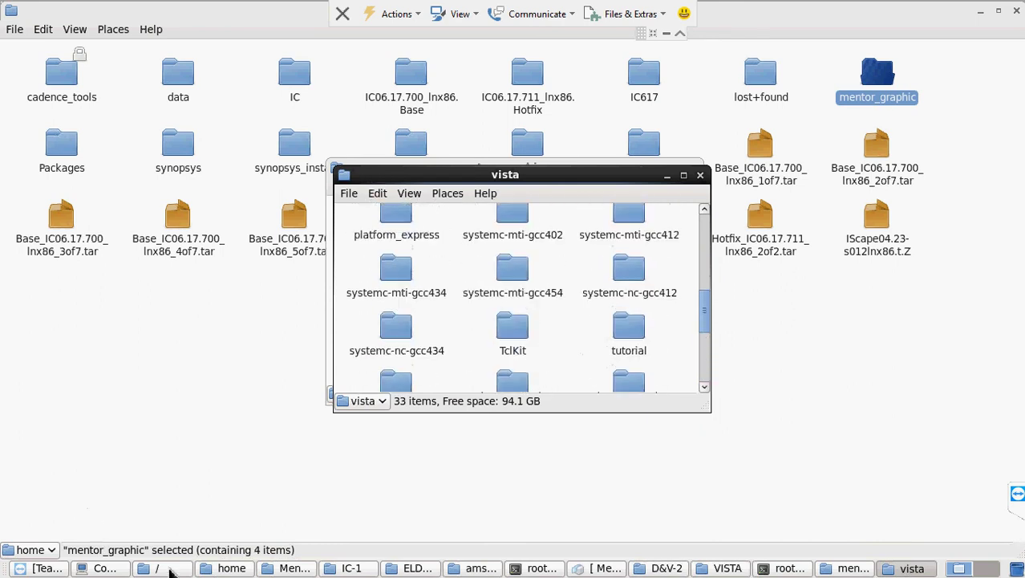
- Check both installation terminals and the Mentor Graphics Install progress, repositioning the installer window for a full view
click(536, 568)
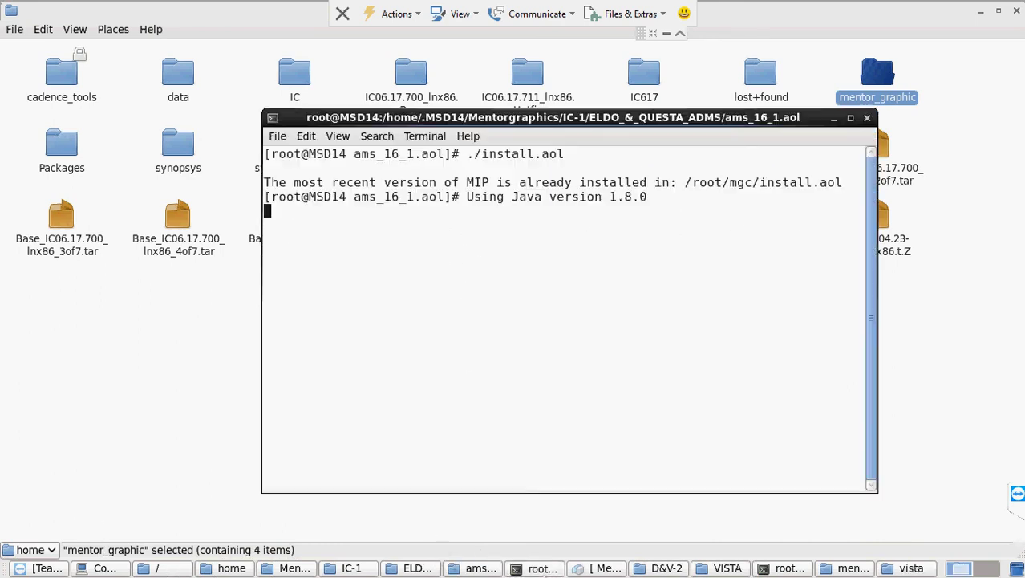
click(543, 568)
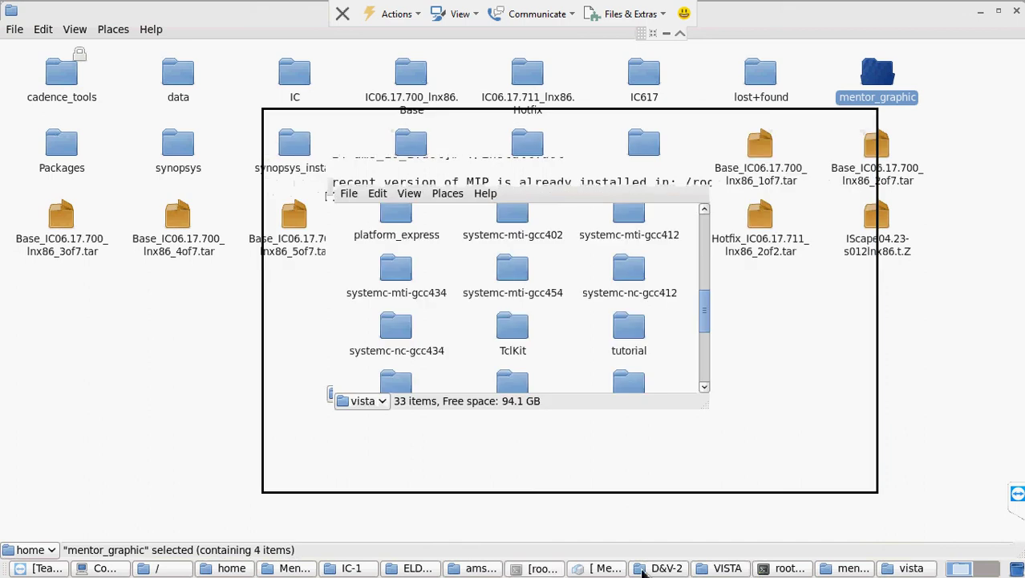
click(782, 569)
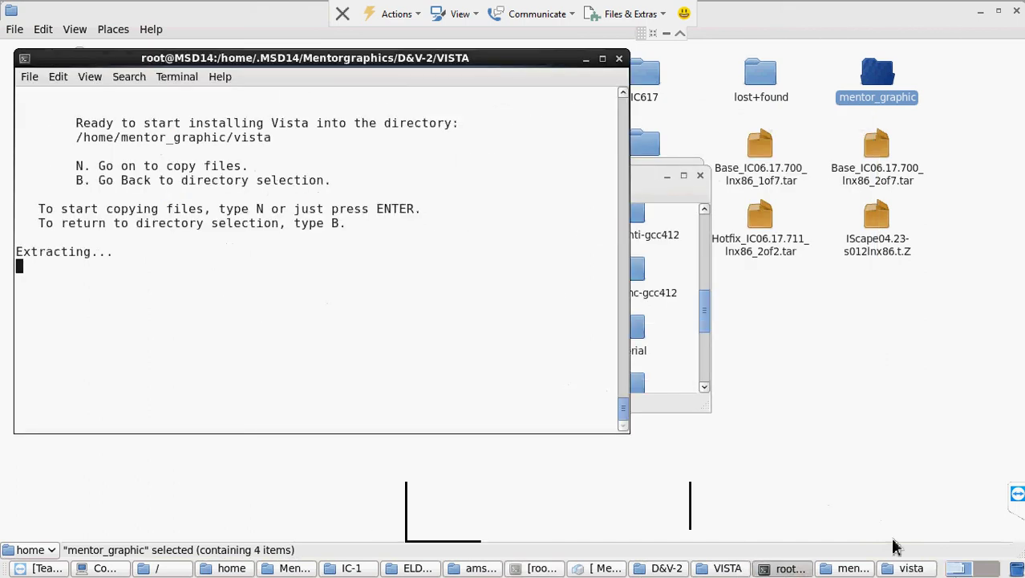
click(600, 568)
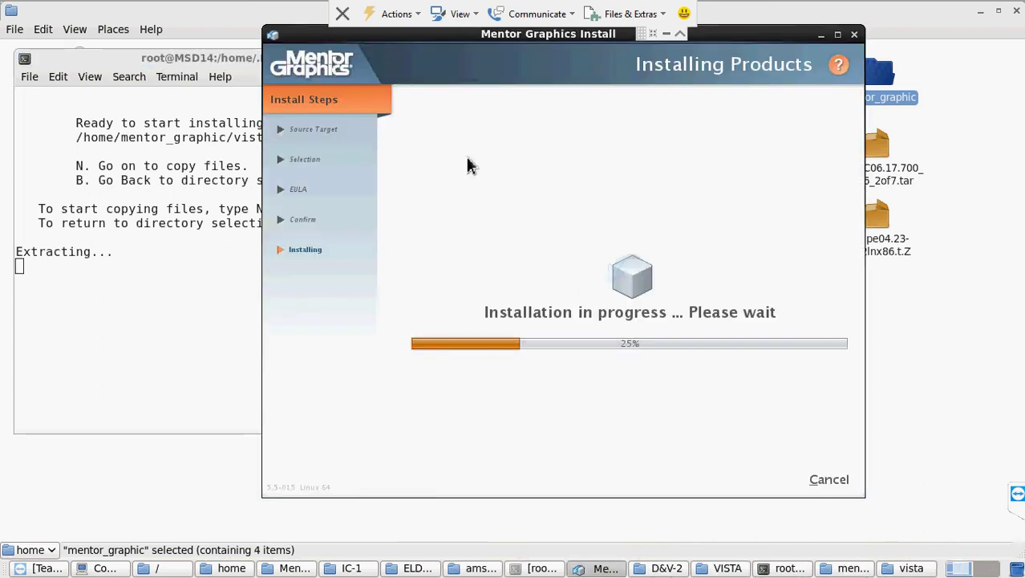
drag(445, 33, 480, 94)
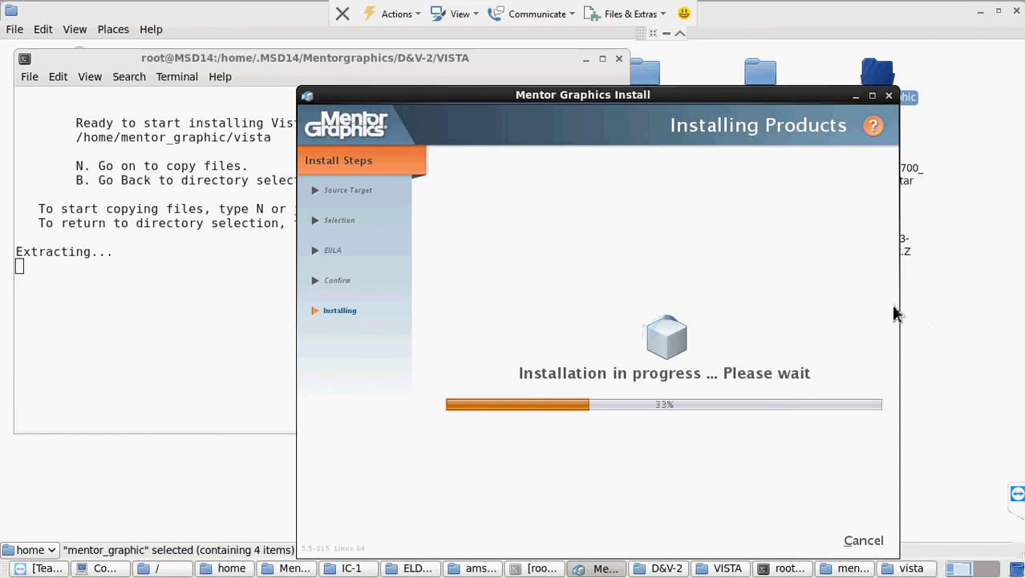
drag(659, 97, 665, 56)
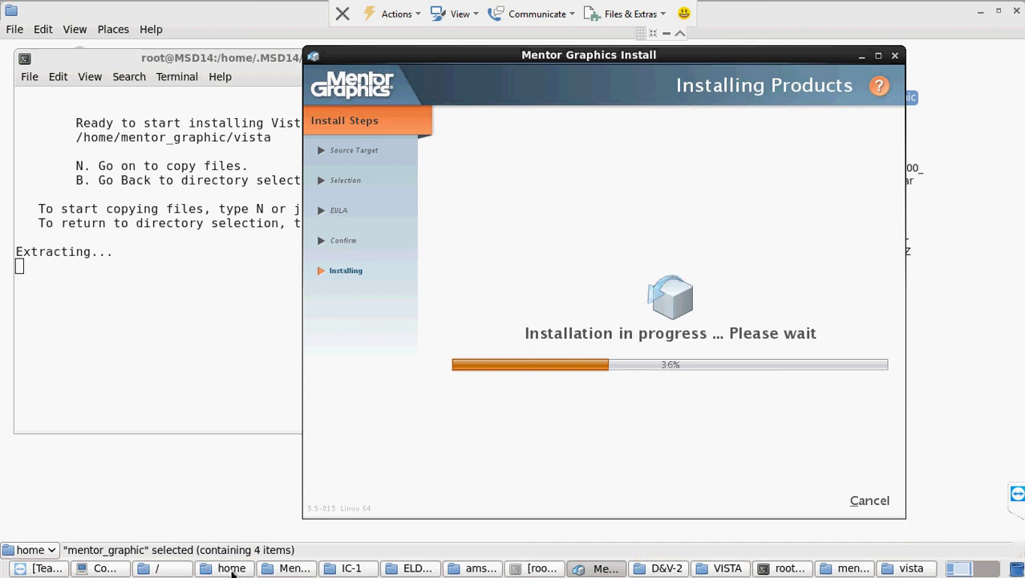
- Return to the home folder and open mentor_graphic to check the product folders
key(alt+Tab)
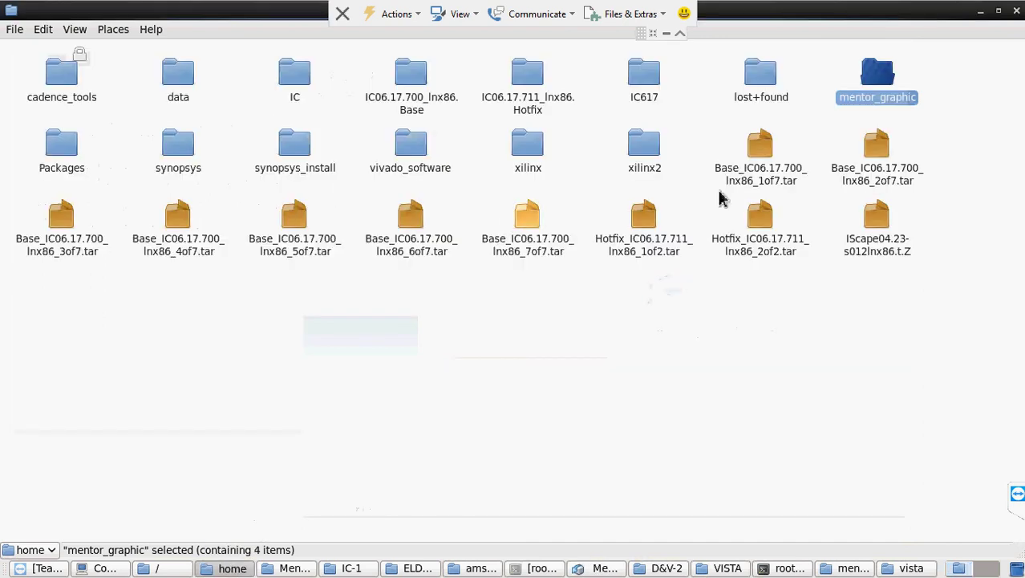
double_click(877, 90)
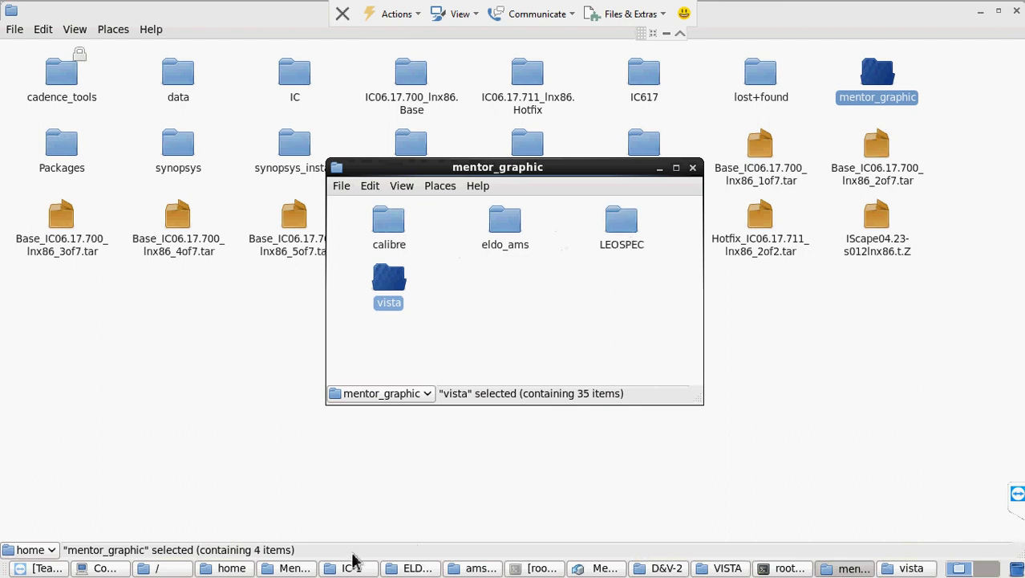
- Return to the Mentorgraphics source folder and open D&V-3 to check which product packages it holds
click(302, 570)
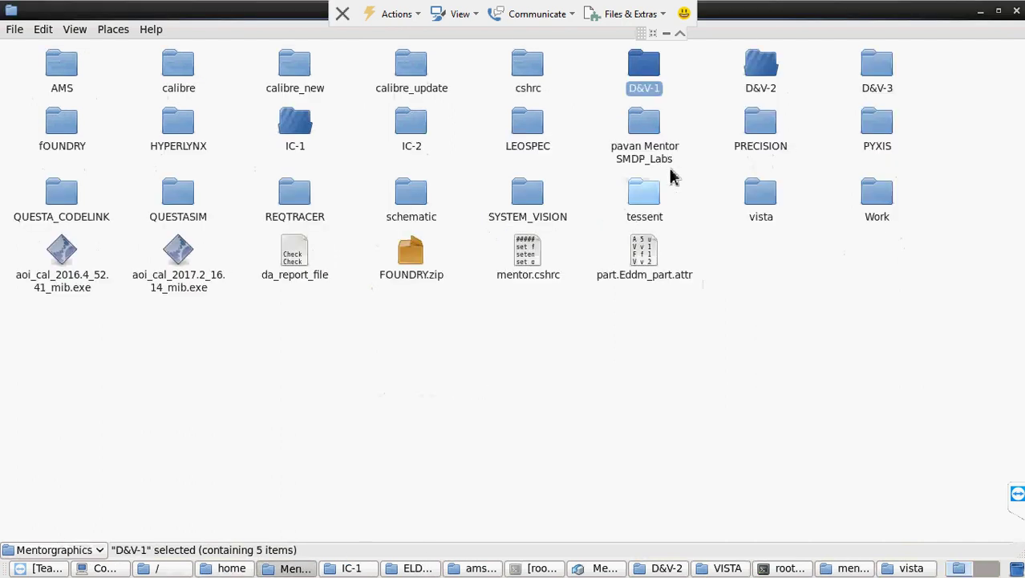
double_click(877, 71)
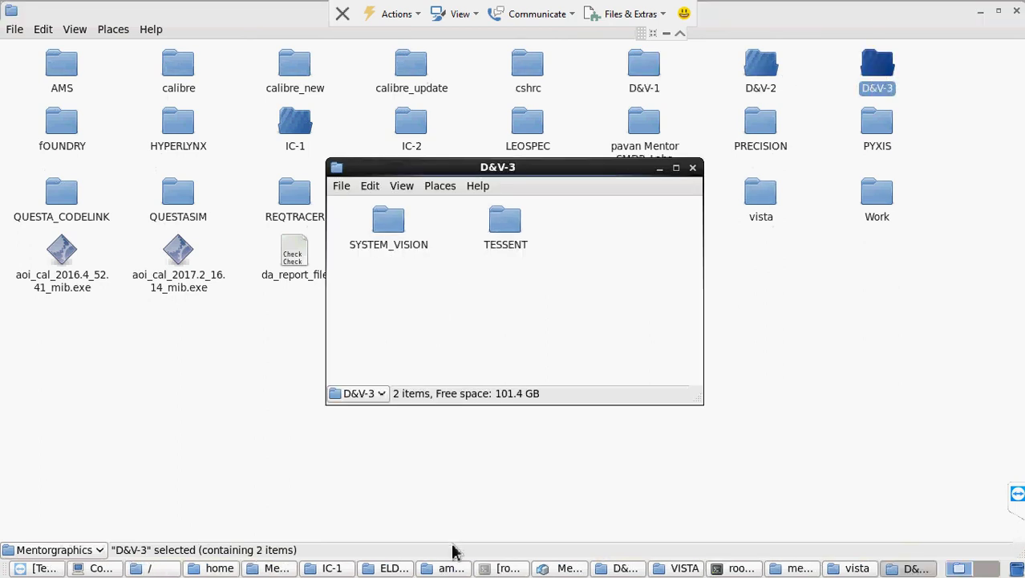
- Check the Mentor Graphics Install progress and both installation terminals, closing the Vista terminal and bringing the installer back to the front
click(549, 571)
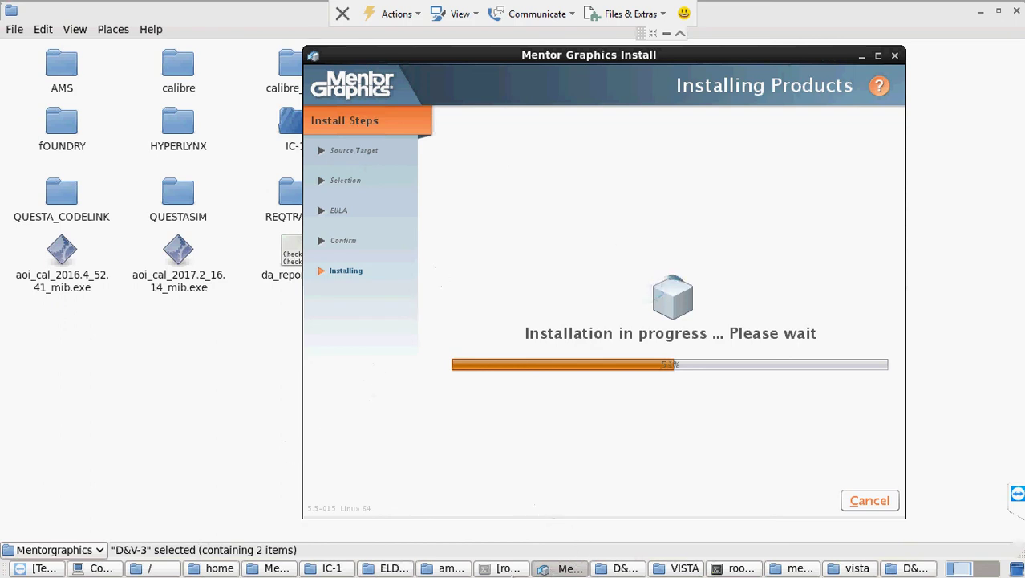
click(507, 568)
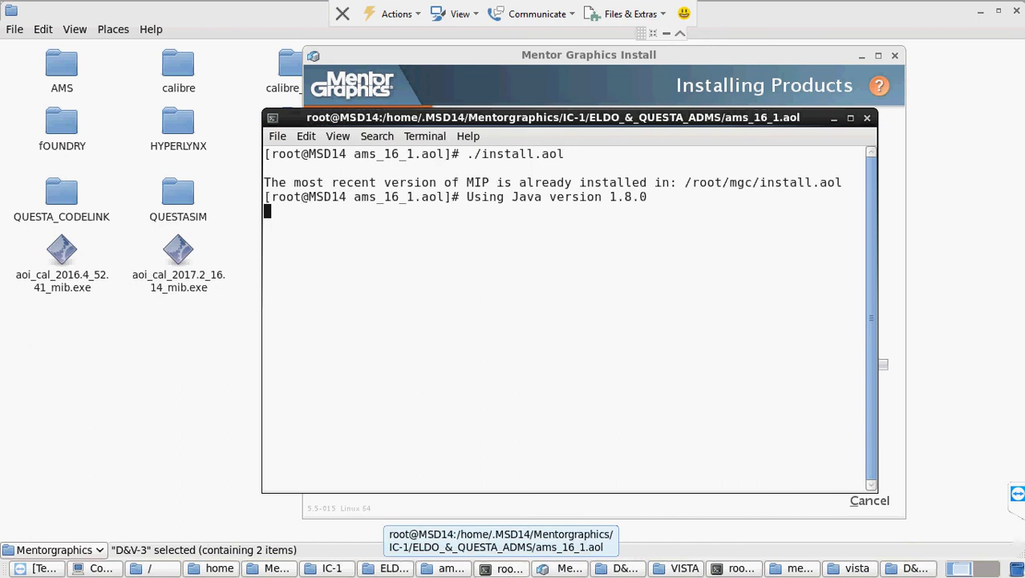
click(738, 568)
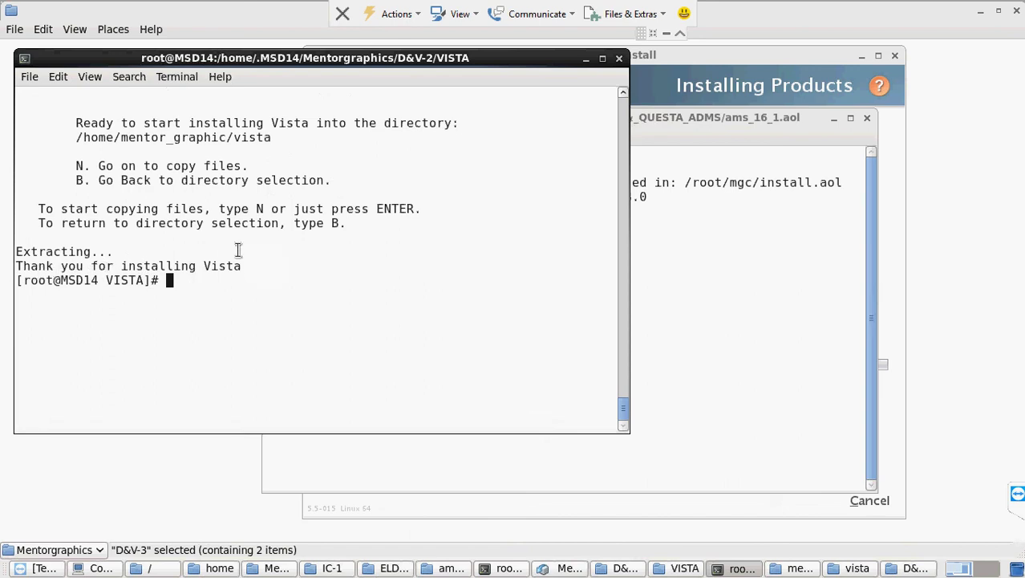
click(620, 62)
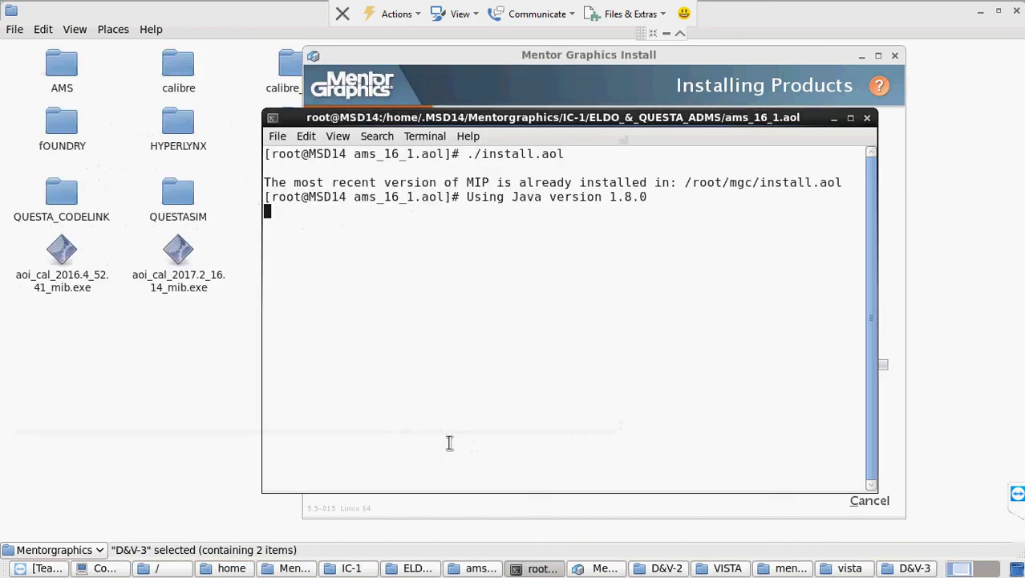
click(782, 101)
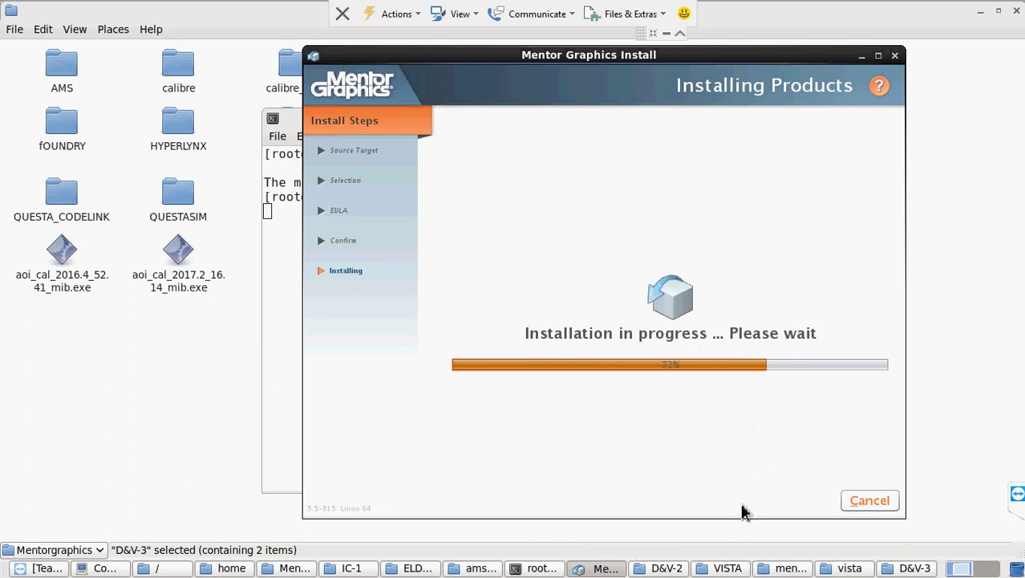
click(673, 37)
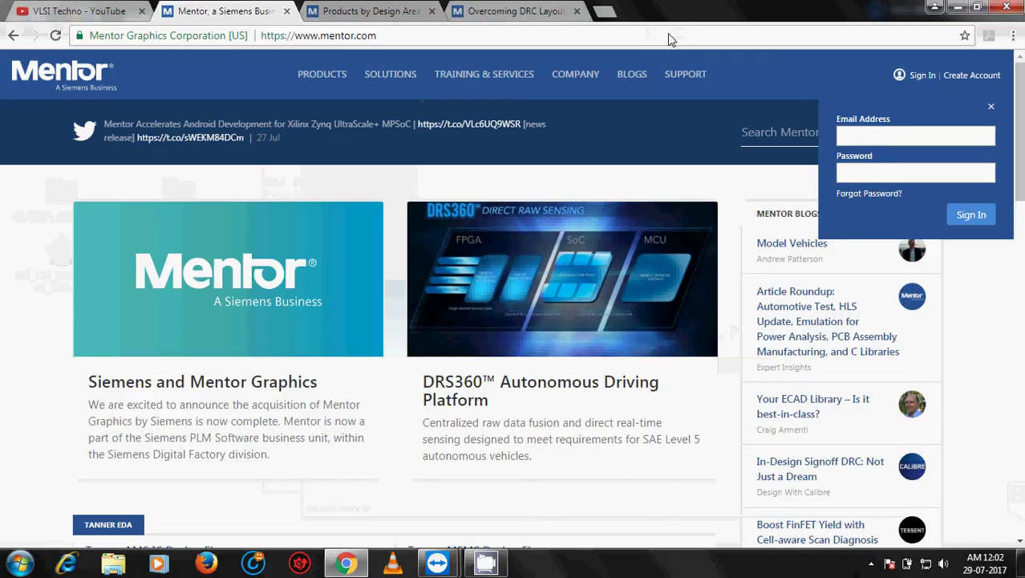
click(871, 563)
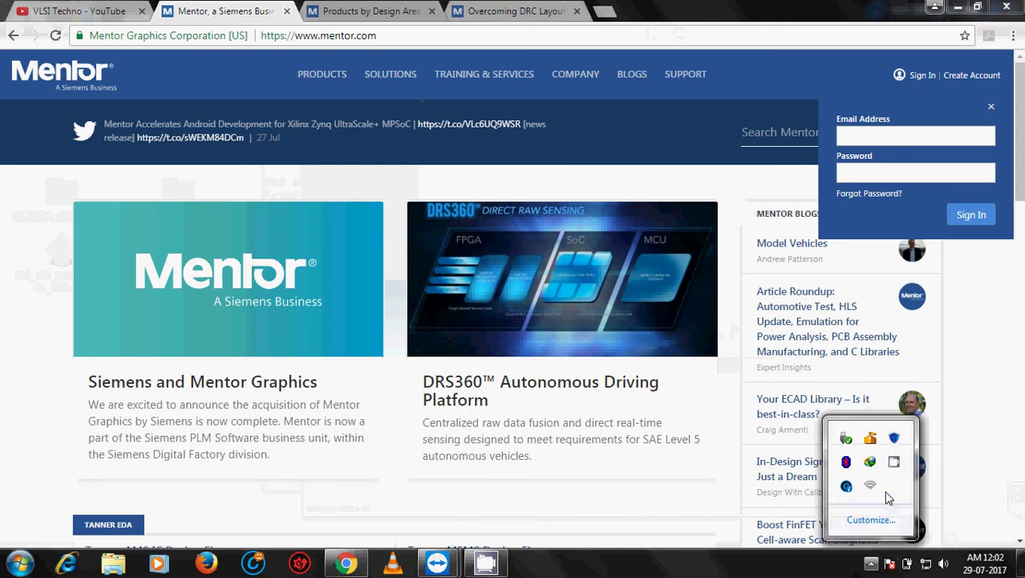